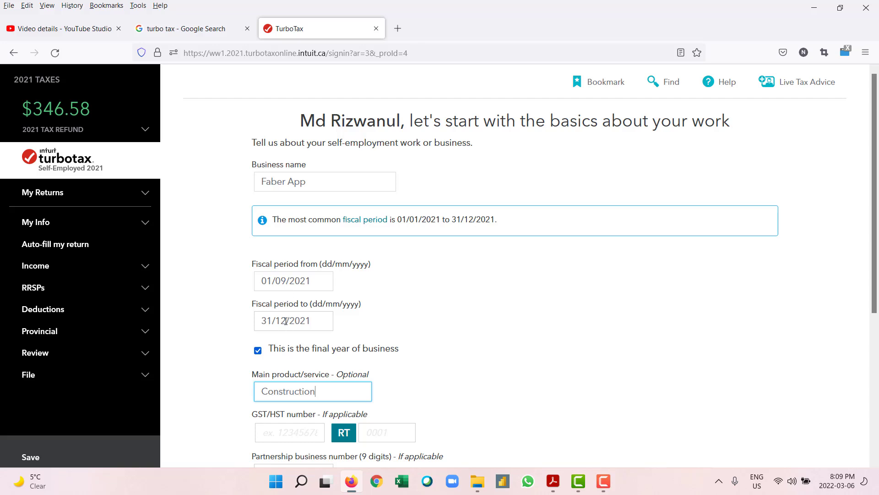
# Step: Review the completed Faber App business basics, then bring up the T5018 slip PDF in Acrobat Reader
pyautogui.scroll(-1, 363, 340)
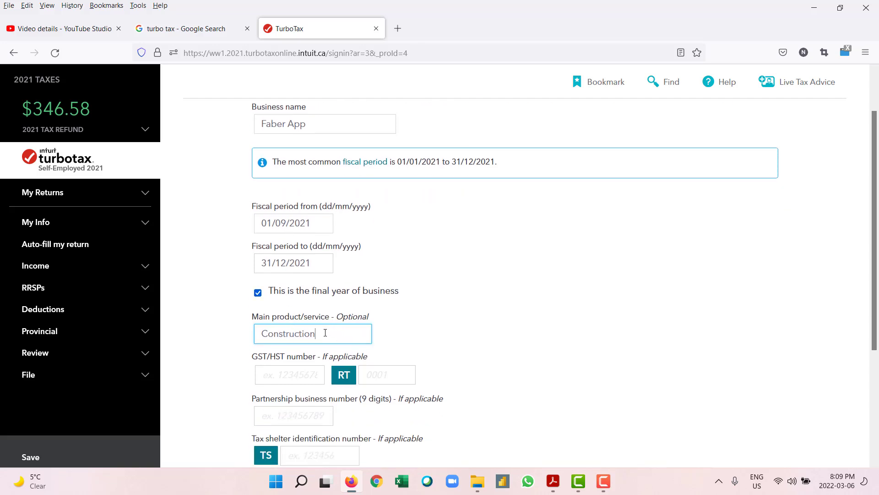
pyautogui.scroll(-1, 288, 337)
pyautogui.scroll(-2, 288, 337)
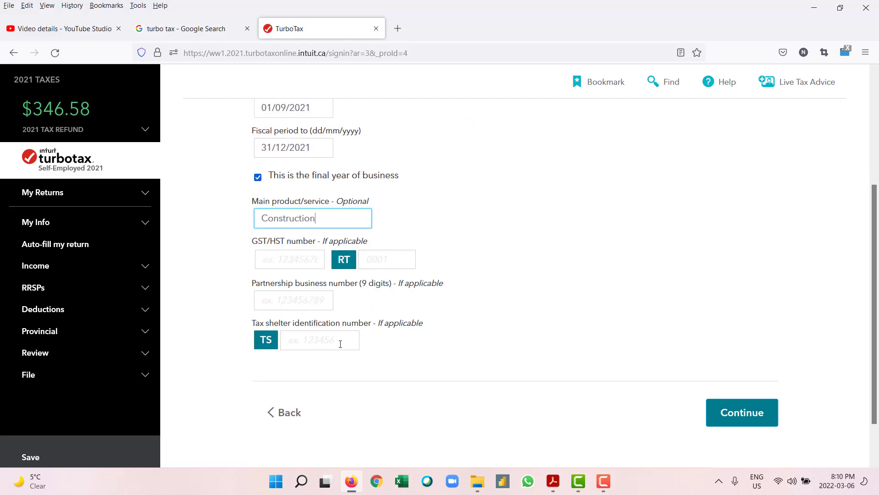
pyautogui.click(557, 482)
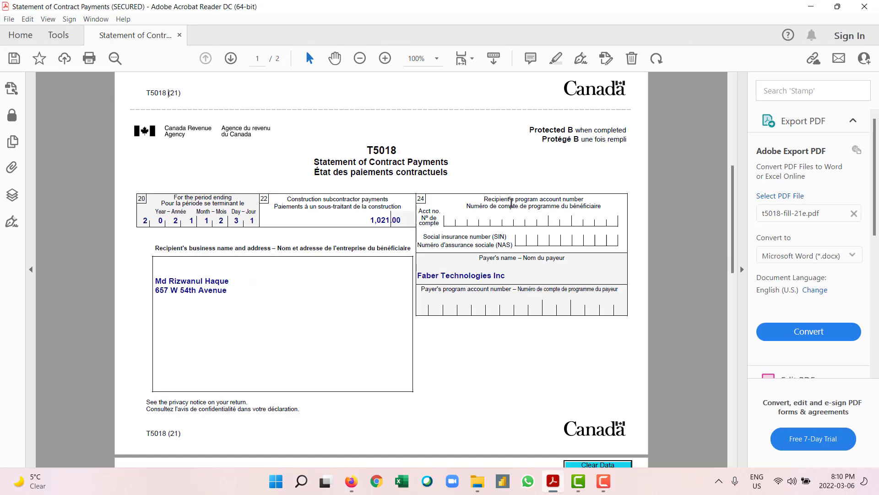
# Step: Scroll through the T5018 slip to check the 1,021.00 construction subcontractor payments
pyautogui.scroll(-3, 408, 191)
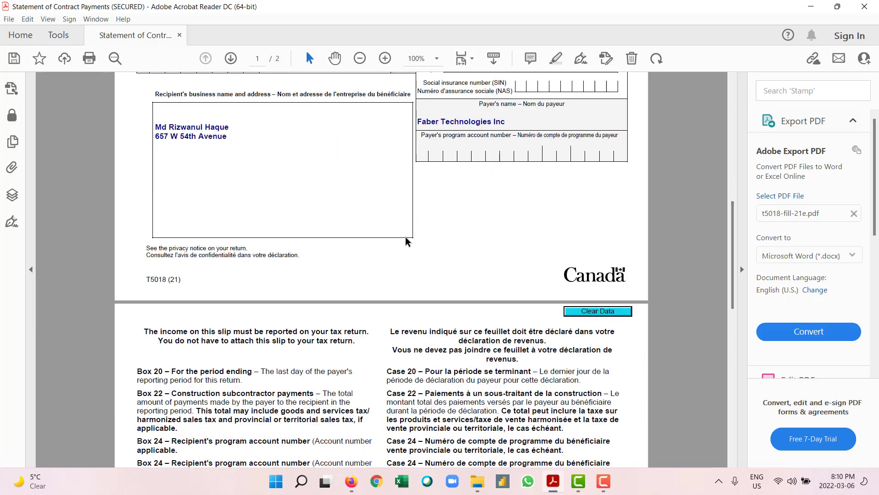
pyautogui.scroll(-1, 407, 241)
pyautogui.scroll(8, 404, 234)
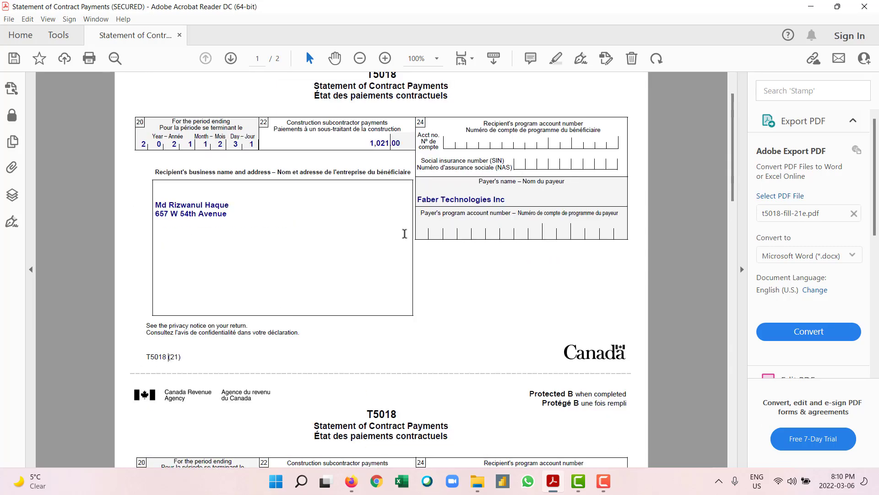
pyautogui.scroll(1, 405, 233)
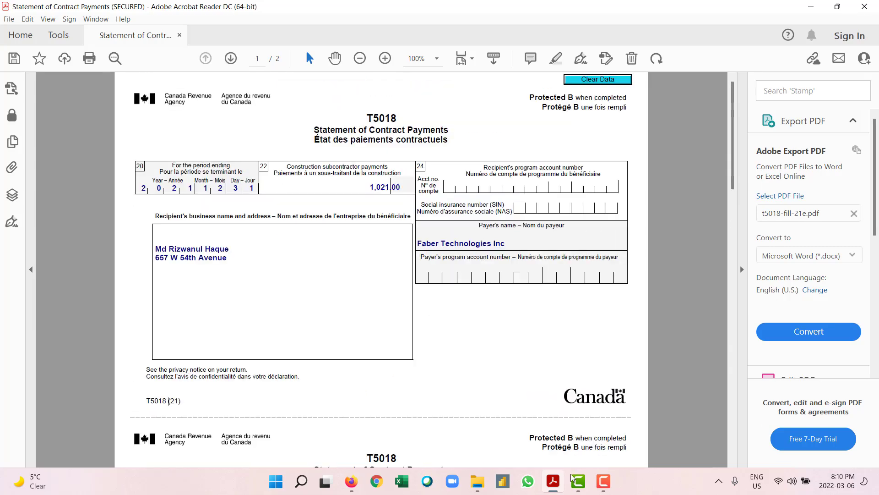
# Step: Back in TurboTax, recheck the 01/09/2021–31/12/2021 final-year Construction basics and continue
pyautogui.click(557, 486)
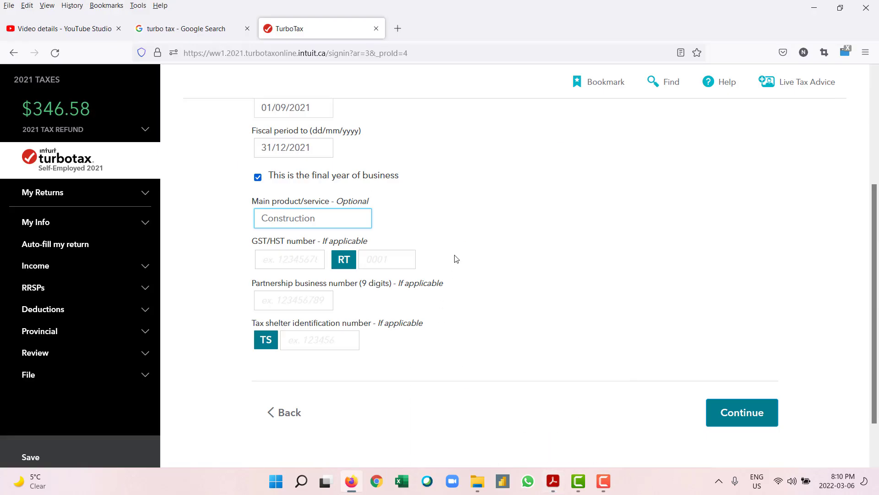
pyautogui.scroll(2, 460, 254)
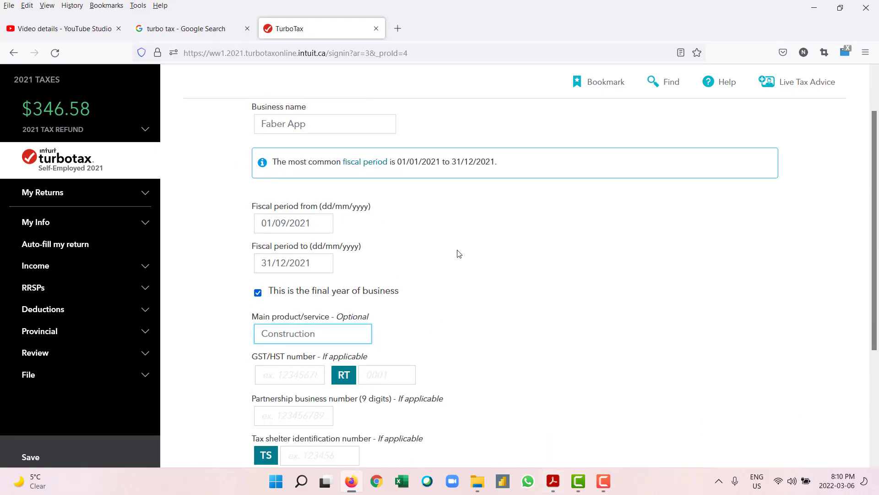
pyautogui.scroll(-2, 459, 254)
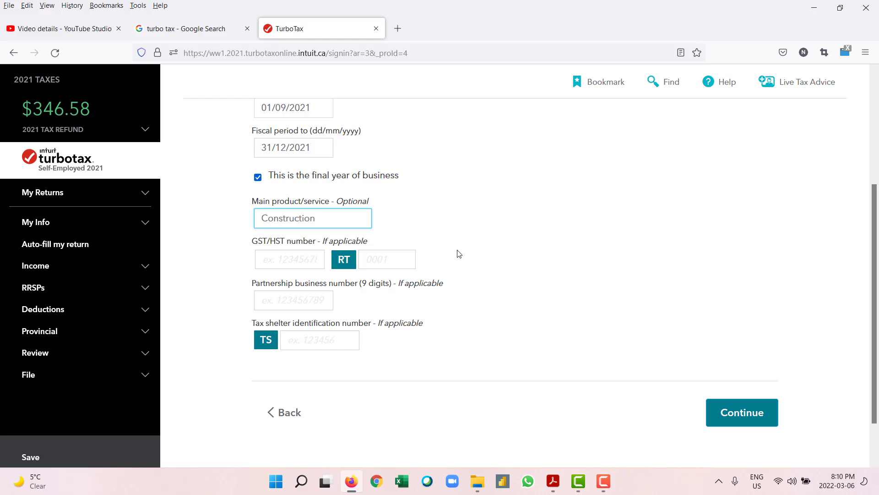
pyautogui.scroll(2, 459, 254)
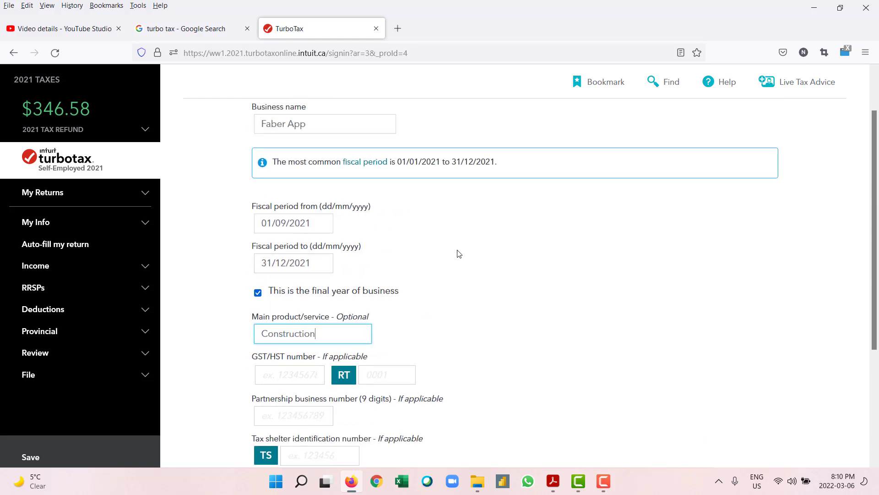
pyautogui.scroll(1, 459, 254)
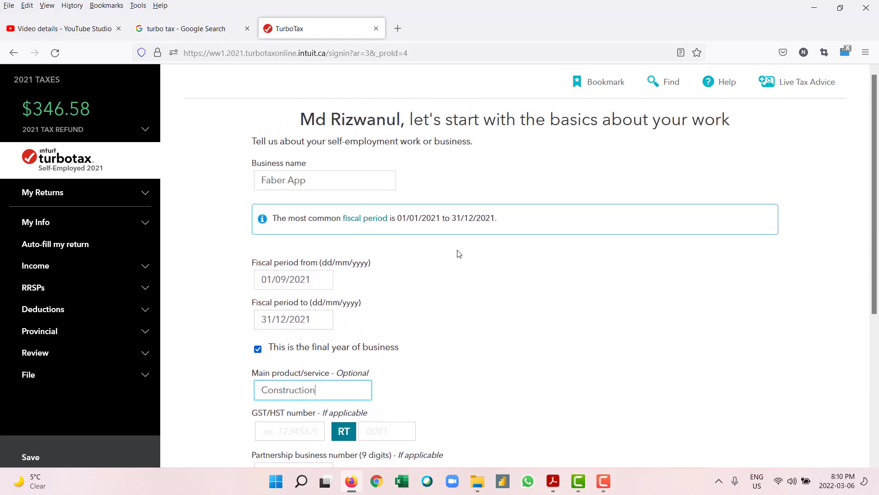
pyautogui.scroll(-4, 458, 253)
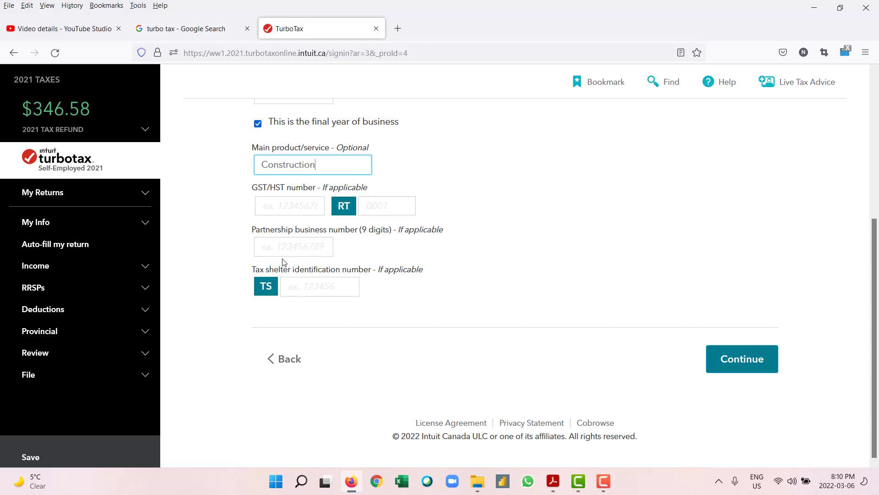
pyautogui.scroll(1, 282, 259)
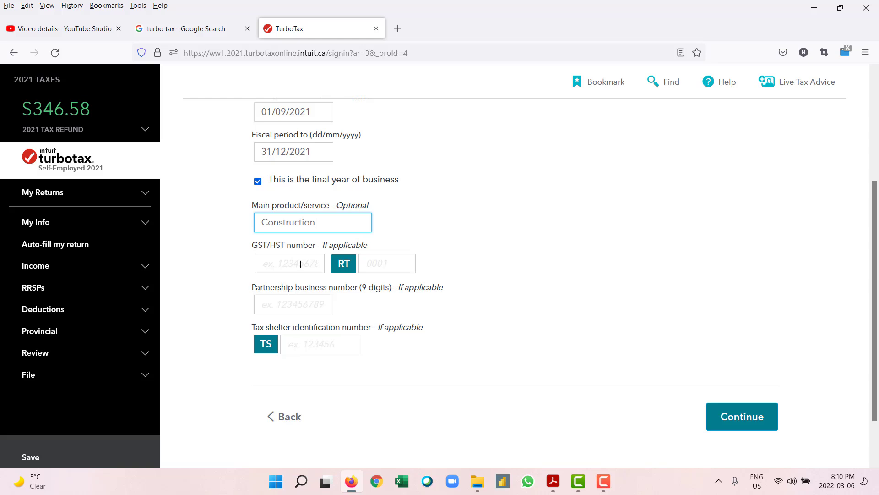
pyautogui.scroll(1, 311, 288)
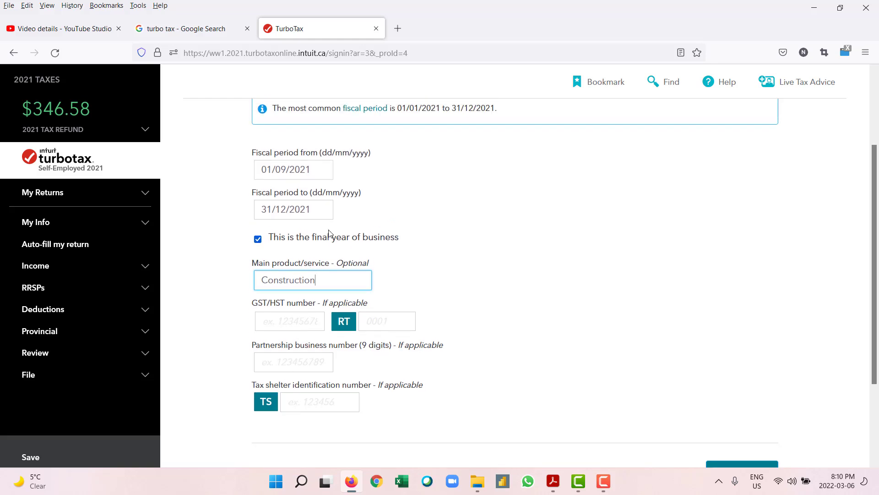
pyautogui.scroll(1, 336, 233)
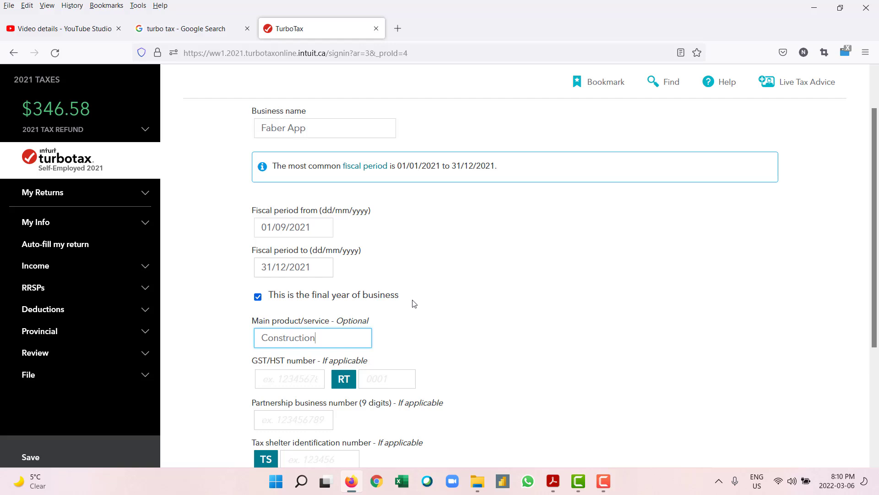
pyautogui.scroll(-3, 413, 303)
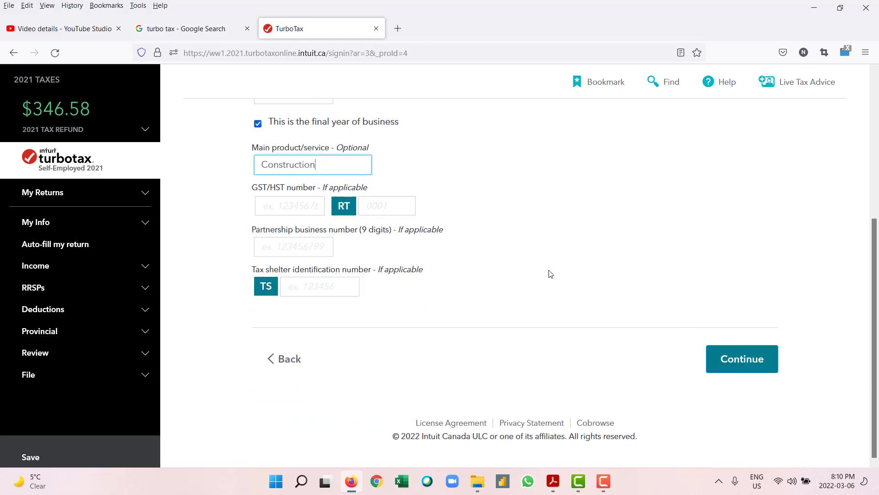
pyautogui.scroll(1, 551, 274)
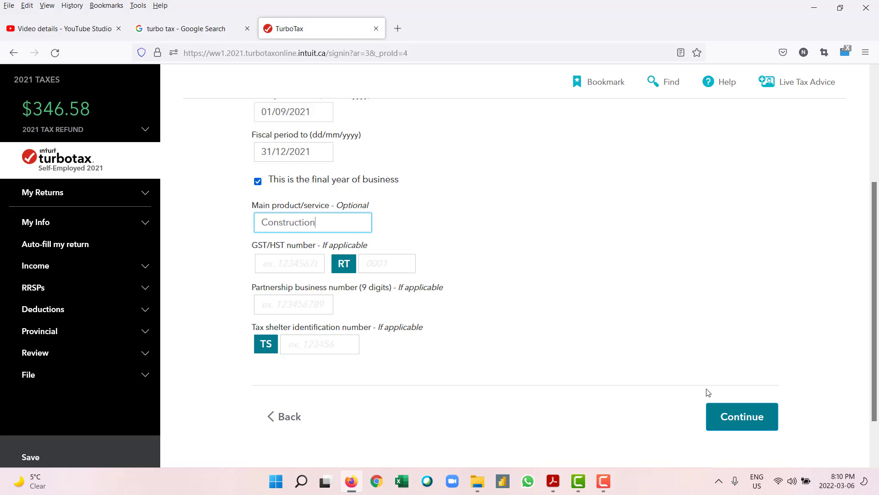
pyautogui.click(728, 418)
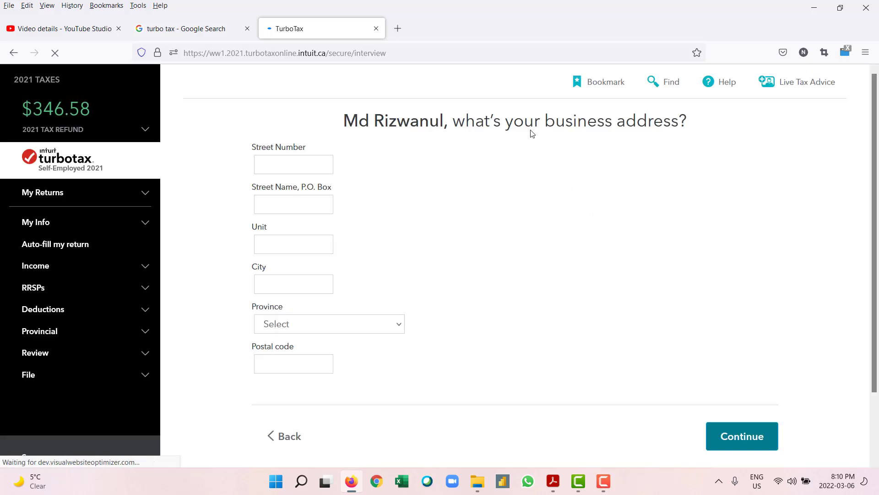
# Step: Begin entering the Faber App business address in the Street Number field
pyautogui.click(316, 165)
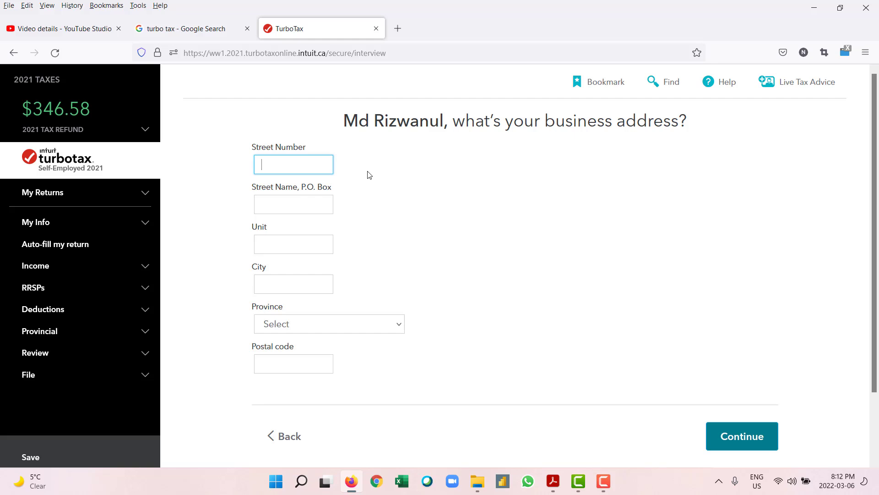
# Step: Enter the business street number and street name, clearing the full address mistakenly typed into Street Number
pyautogui.doubleClick(300, 167)
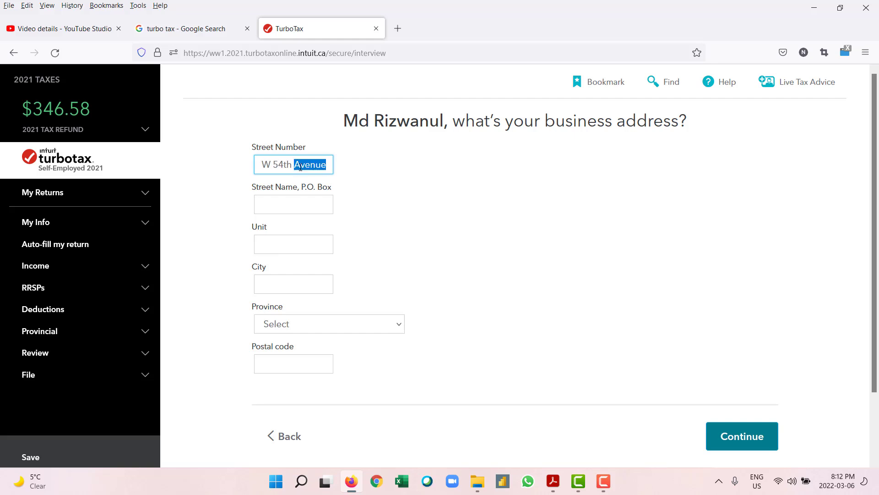
pyautogui.hotkey('ctrl', 'a')
pyautogui.press('BackSpace')
pyautogui.click(299, 203)
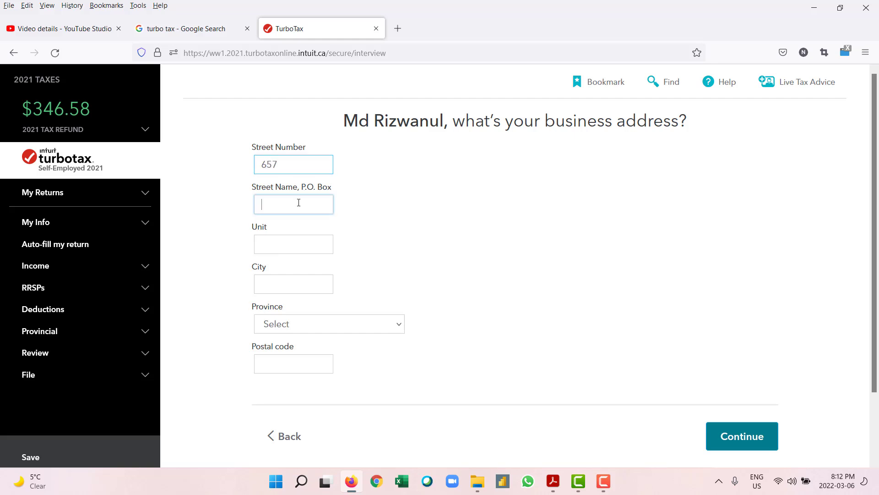
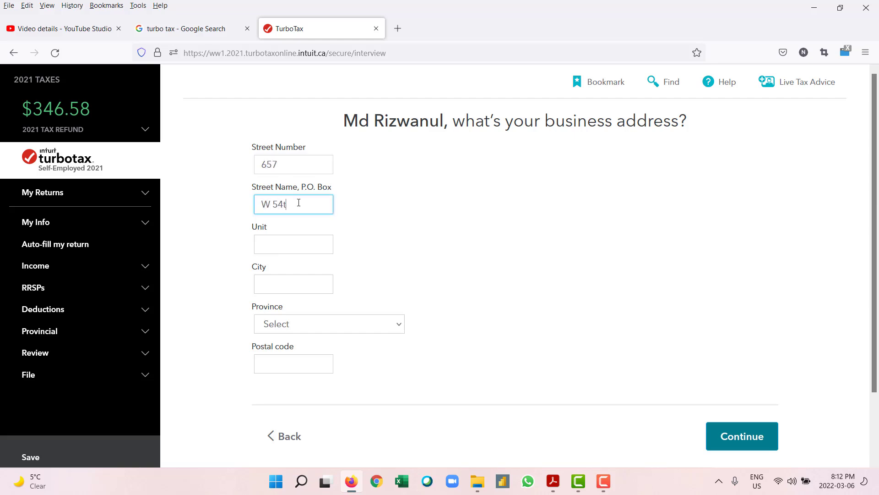
# Step: Fill in the unit number and city, choose British Columbia as province, and begin the postal code
pyautogui.click(287, 238)
pyautogui.write('102')
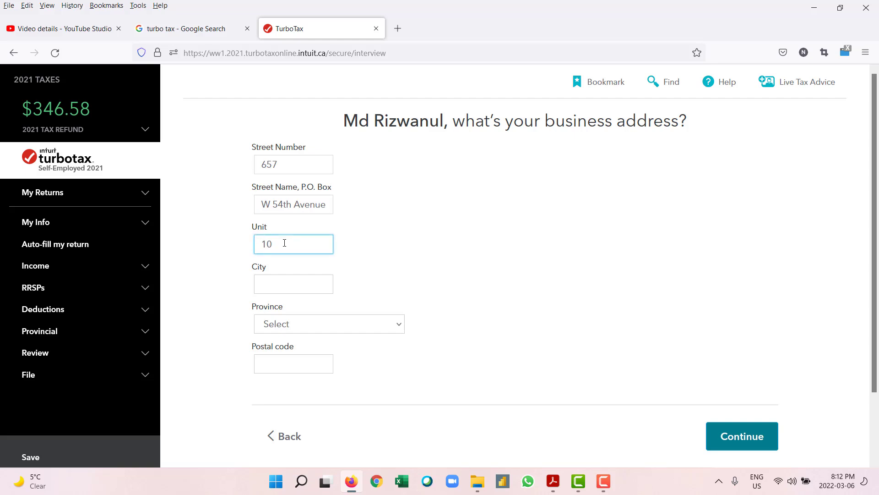
pyautogui.click(275, 279)
pyautogui.write('V')
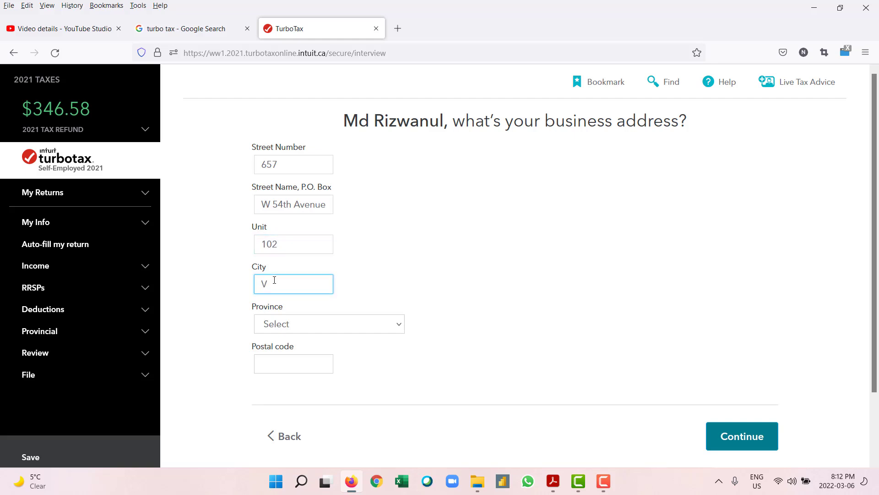
pyautogui.write('ancouver')
pyautogui.click(329, 329)
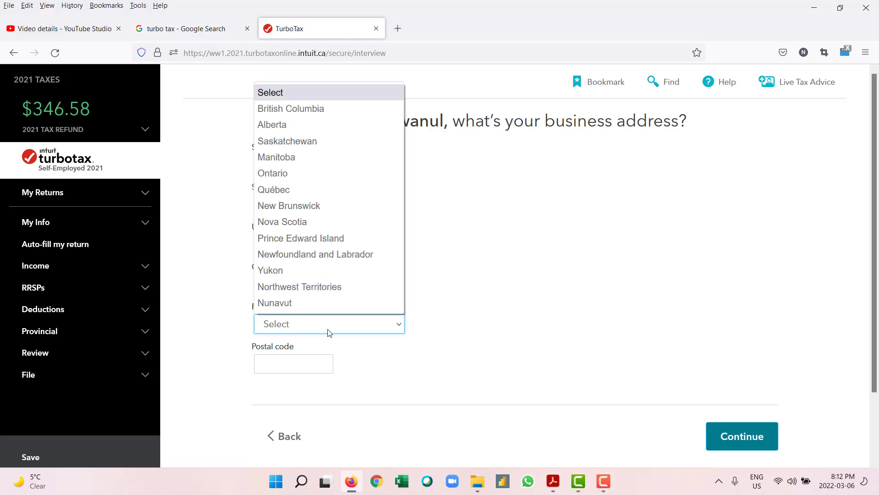
pyautogui.click(316, 109)
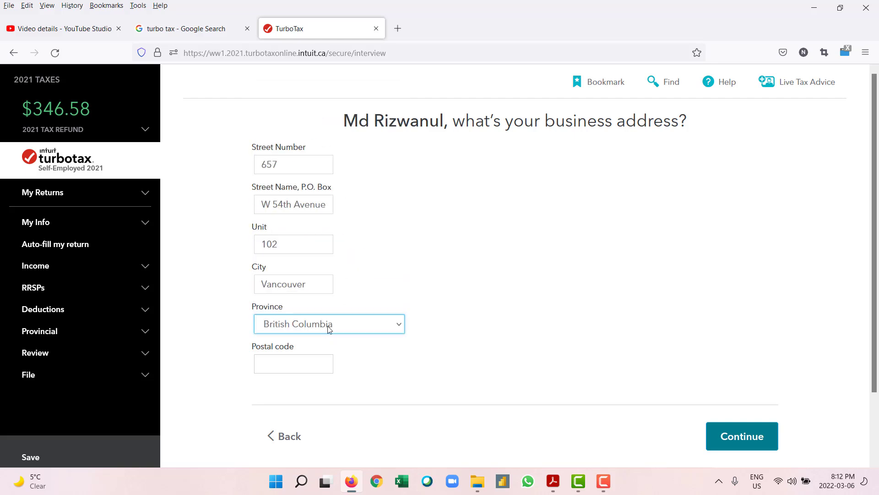
pyautogui.click(301, 369)
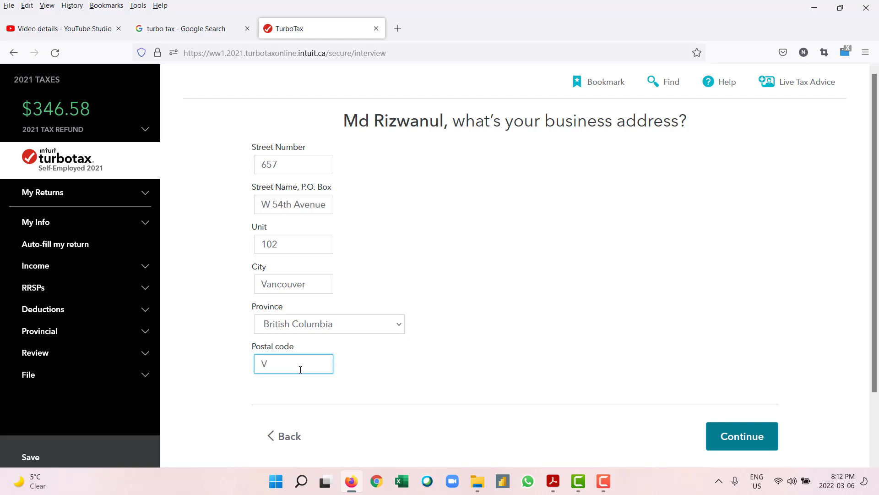
# Step: Save the business address and start entering the six-digit industry code
pyautogui.click(726, 431)
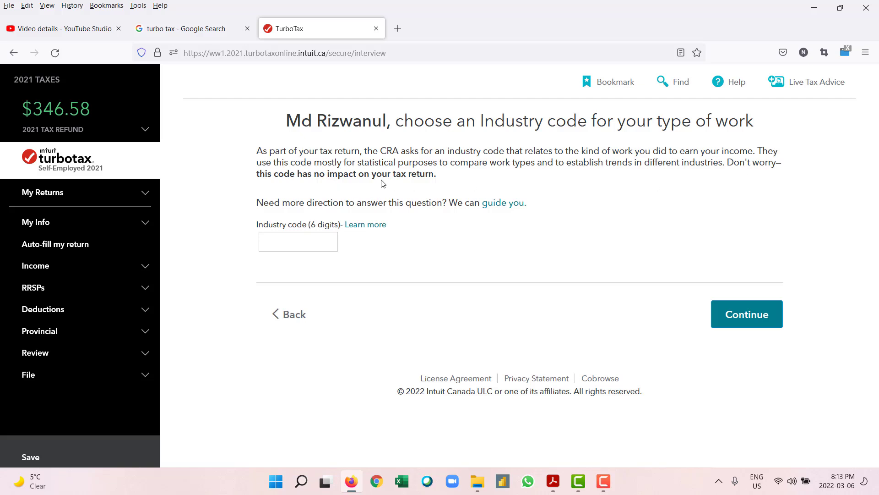
pyautogui.click(309, 237)
pyautogui.write('c')
pyautogui.press('BackSpace')
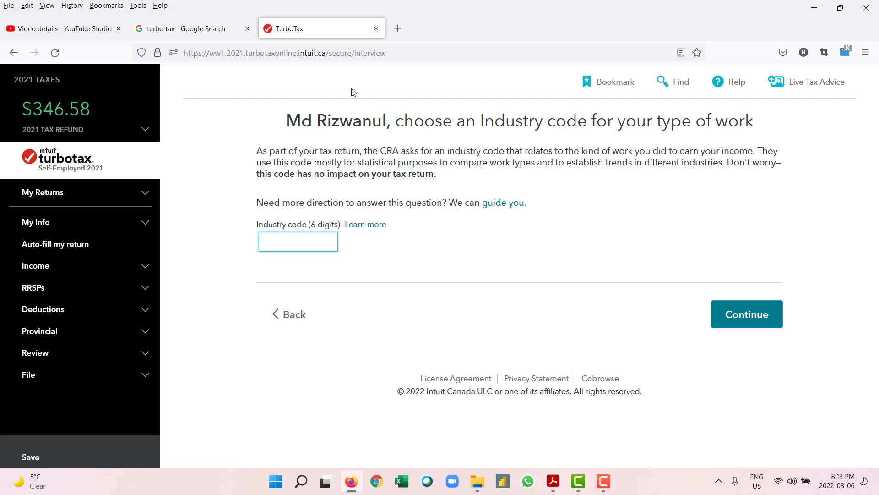
# Step: Search Google for 'construction industry code' in a new tab and highlight the 2361 residential code
pyautogui.click(397, 28)
pyautogui.write('con')
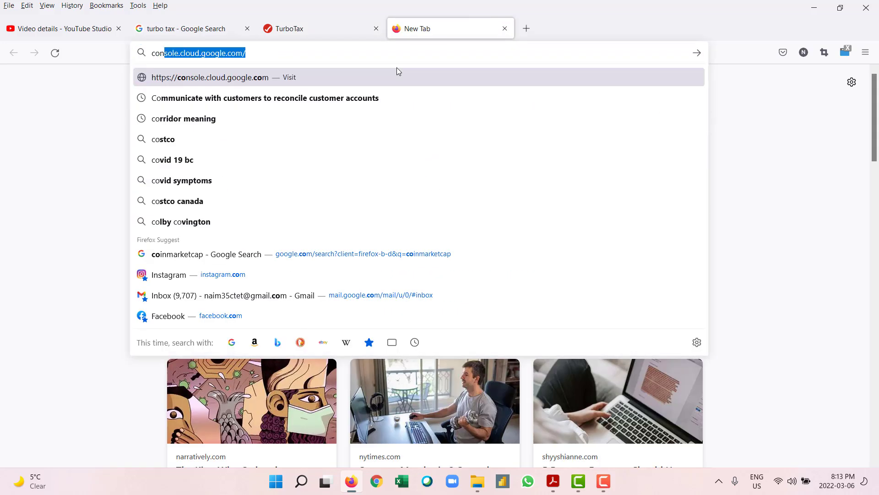
pyautogui.write('struction')
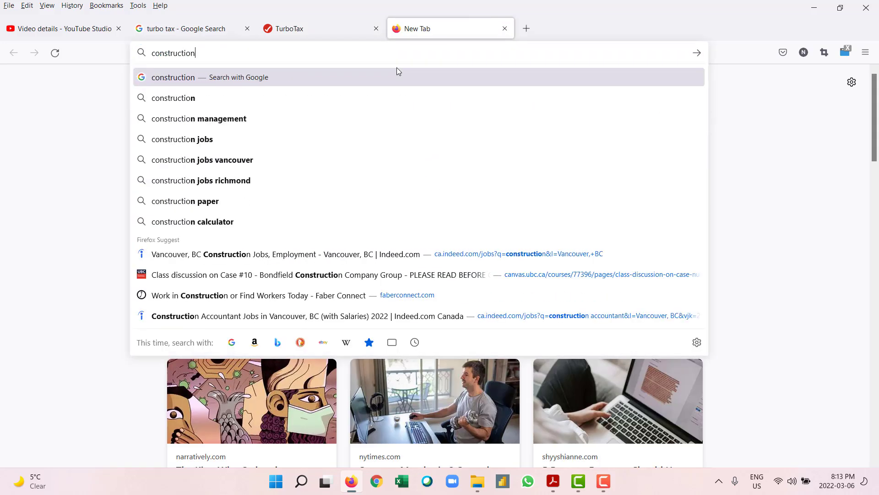
pyautogui.write(' industry code')
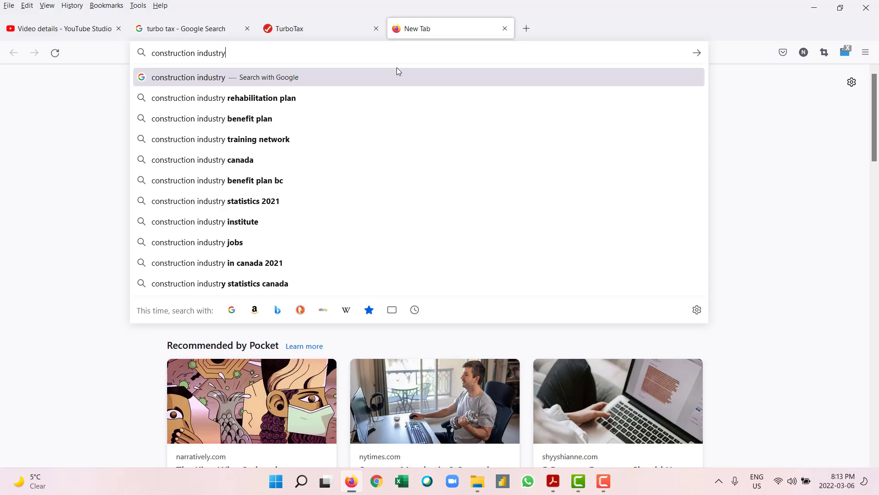
pyautogui.press('Return')
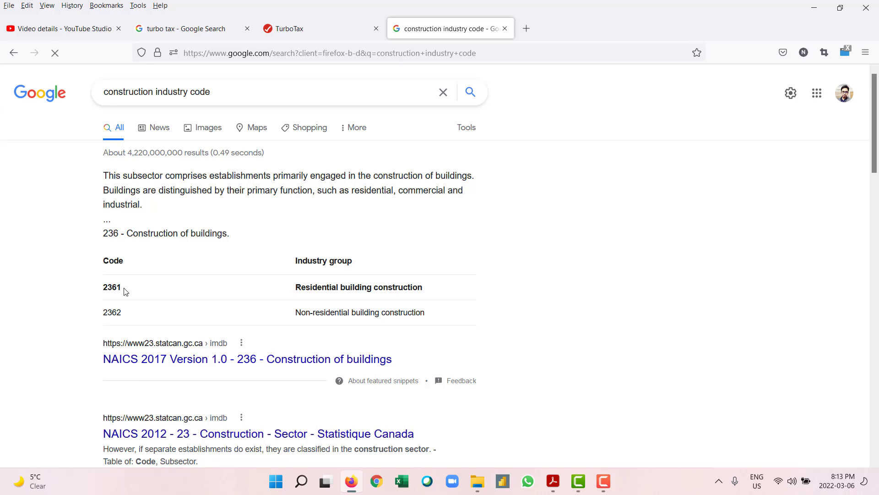
pyautogui.moveTo(122, 288); pyautogui.dragTo(109, 287)
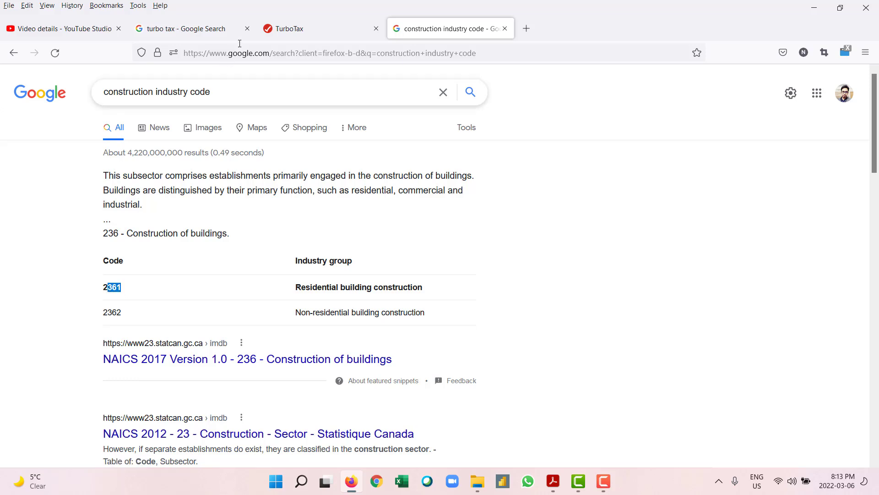
pyautogui.click(287, 32)
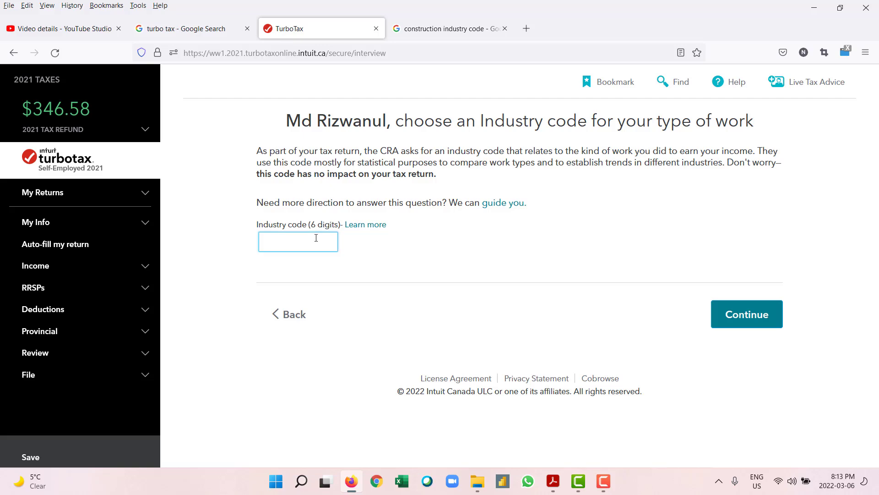
# Step: Submit 2361 as the industry code, which TurboTax rejects as not six digits
pyautogui.write('2361')
pyautogui.click(756, 319)
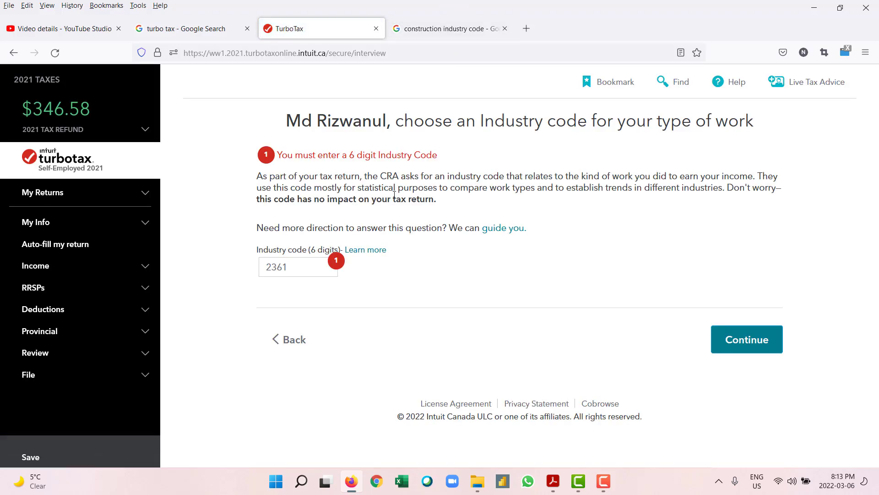
pyautogui.click(436, 38)
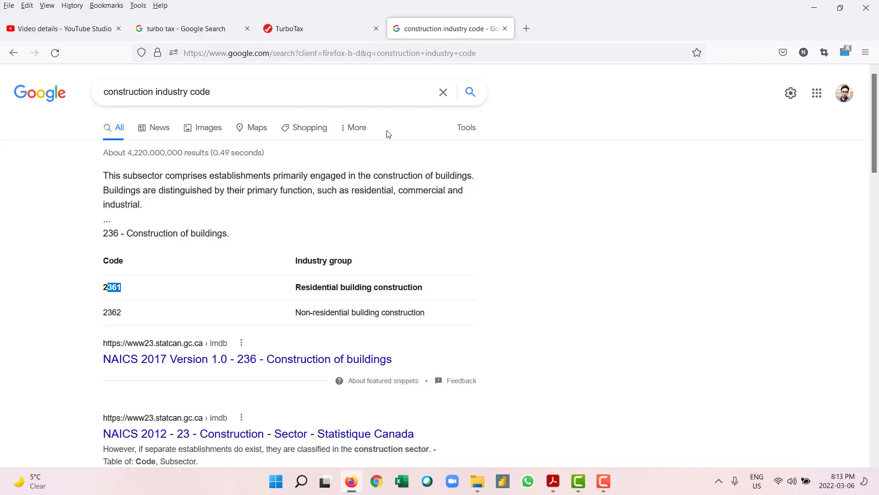
# Step: Open the NAICS 2017 search result in a new tab and browse its Introduction page
pyautogui.click(198, 360)
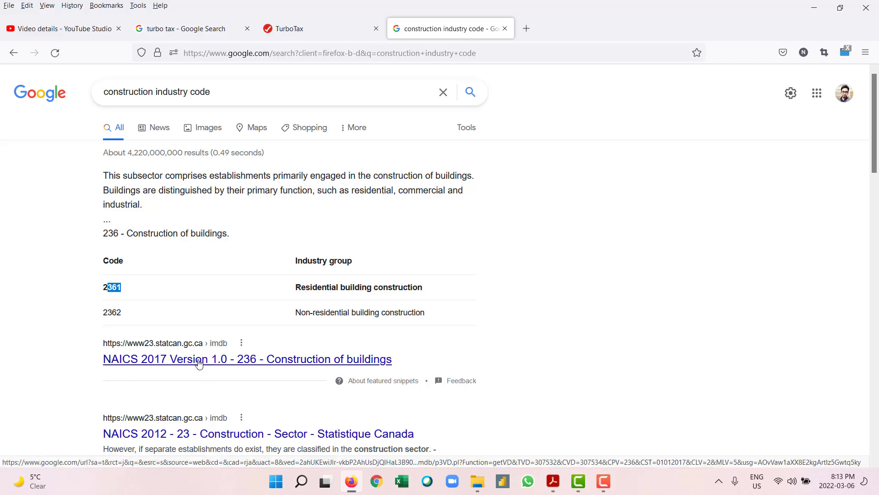
pyautogui.rightClick(199, 361)
pyautogui.click(268, 110)
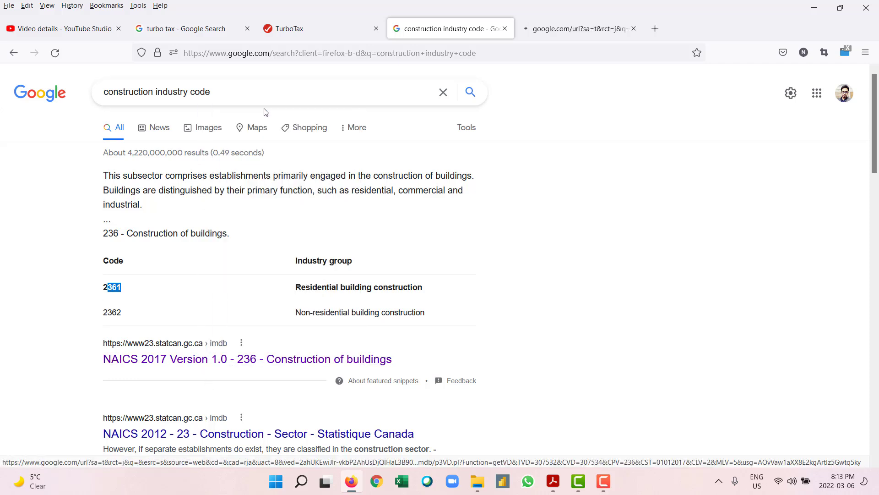
pyautogui.click(575, 28)
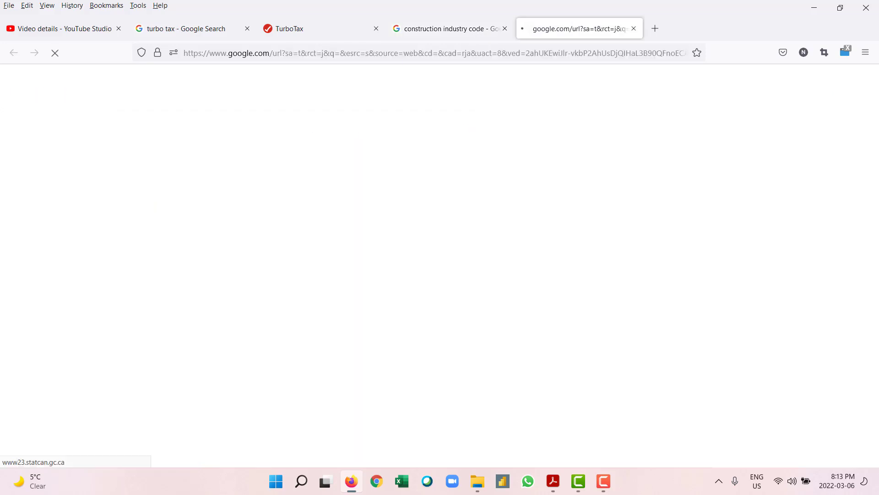
pyautogui.scroll(-5, 402, 215)
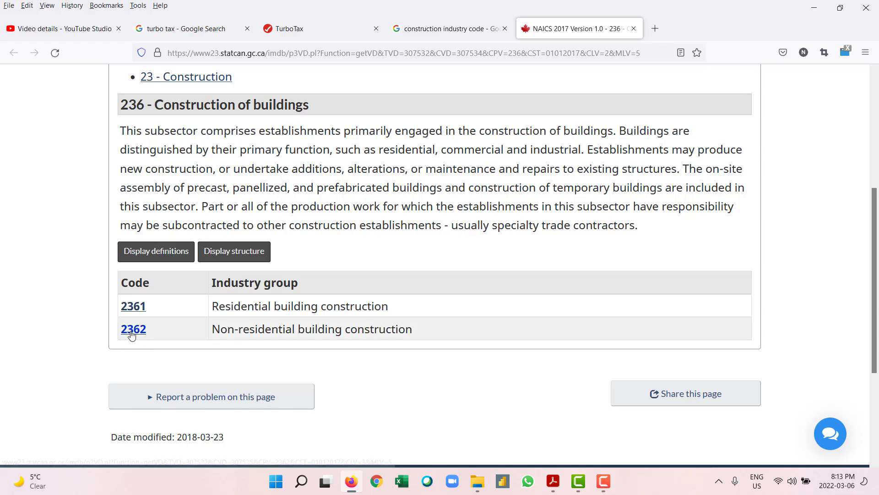
pyautogui.scroll(1, 133, 334)
pyautogui.scroll(2, 133, 333)
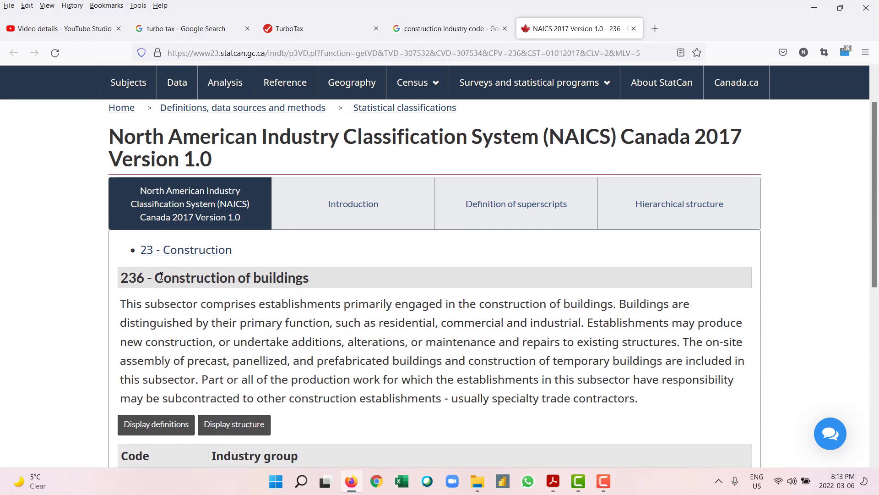
pyautogui.scroll(-1, 178, 255)
pyautogui.scroll(-2, 179, 254)
pyautogui.scroll(3, 179, 254)
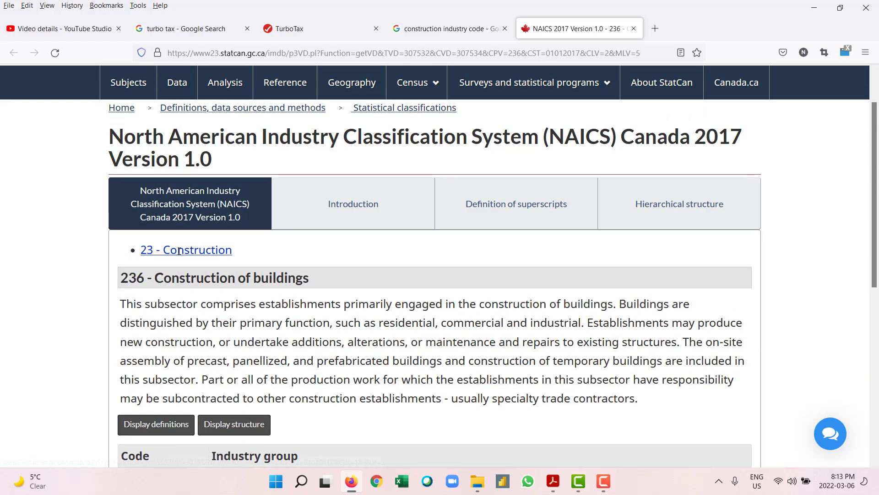
pyautogui.click(358, 223)
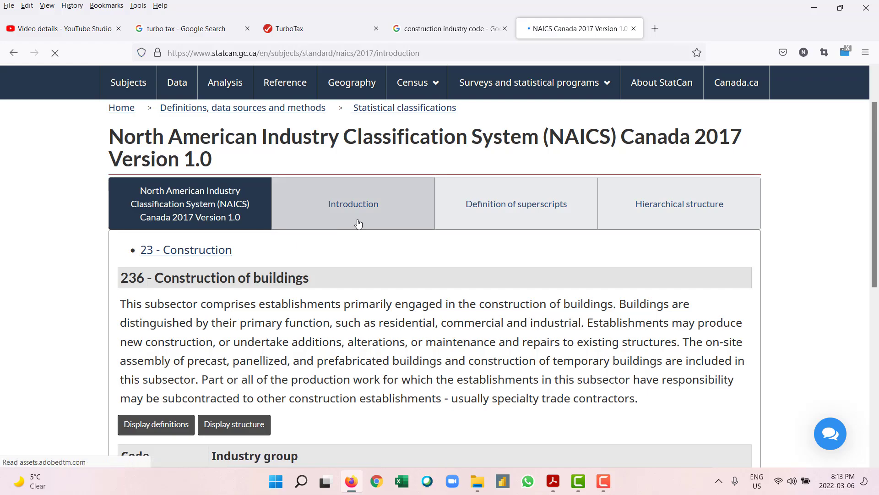
pyautogui.scroll(-20, 358, 222)
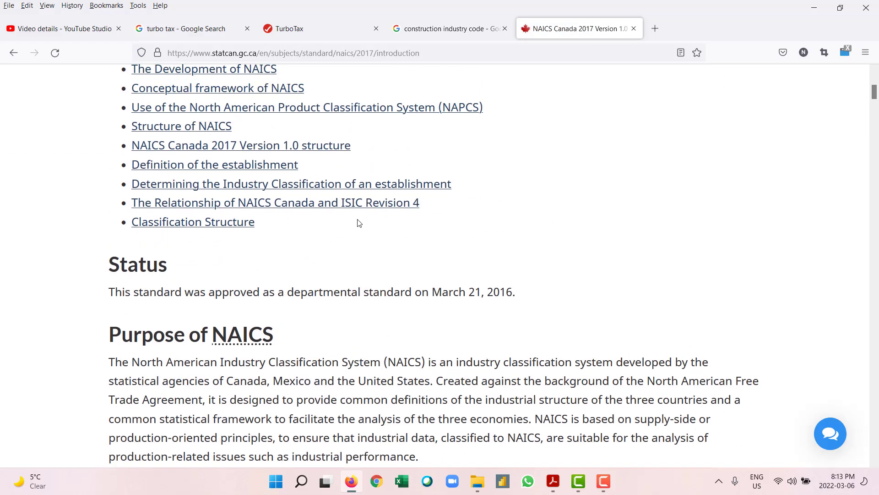
# Step: Expand 'What business code is construction?' in the Google results to find code 236220
pyautogui.click(440, 30)
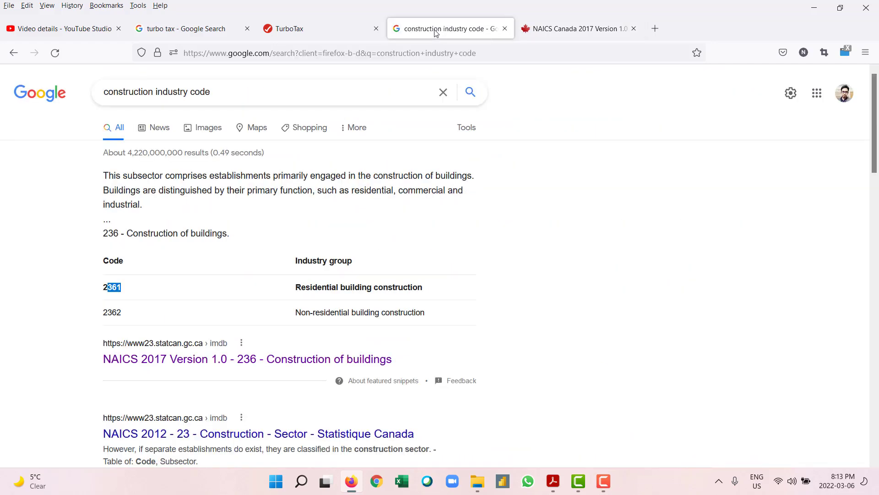
pyautogui.scroll(-4, 304, 265)
pyautogui.click(299, 360)
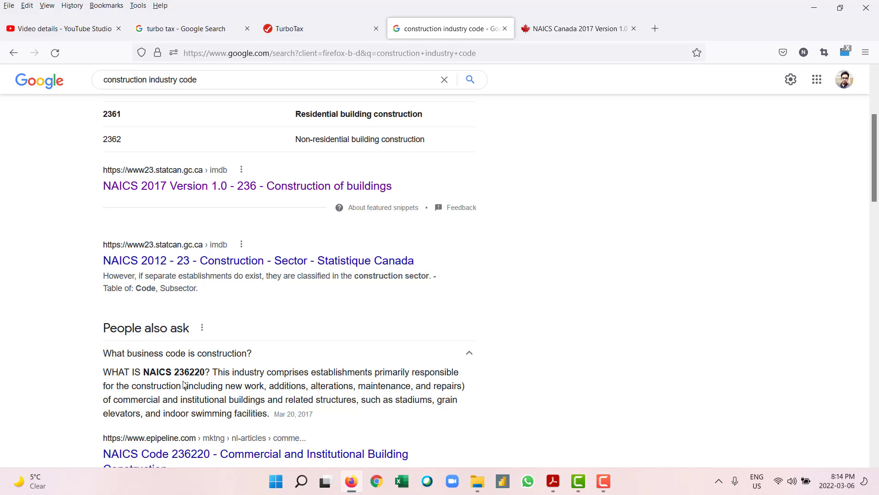
pyautogui.scroll(2, 183, 384)
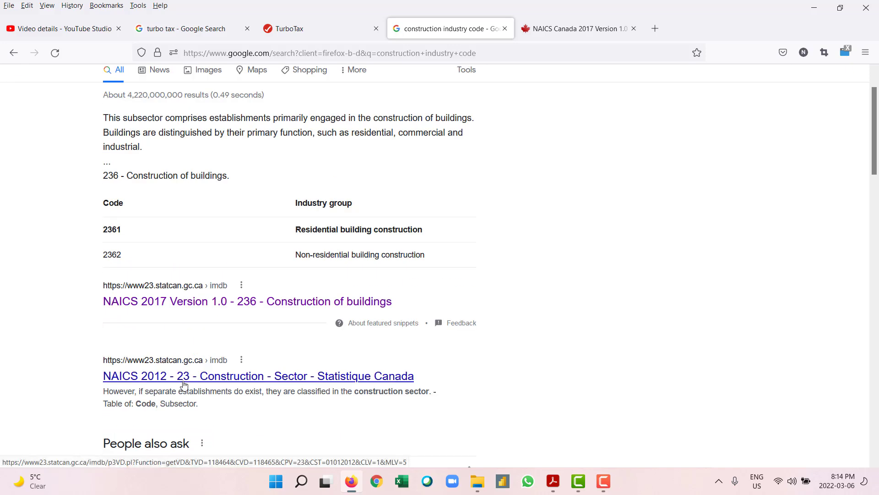
pyautogui.scroll(-2, 184, 384)
pyautogui.scroll(-2, 193, 381)
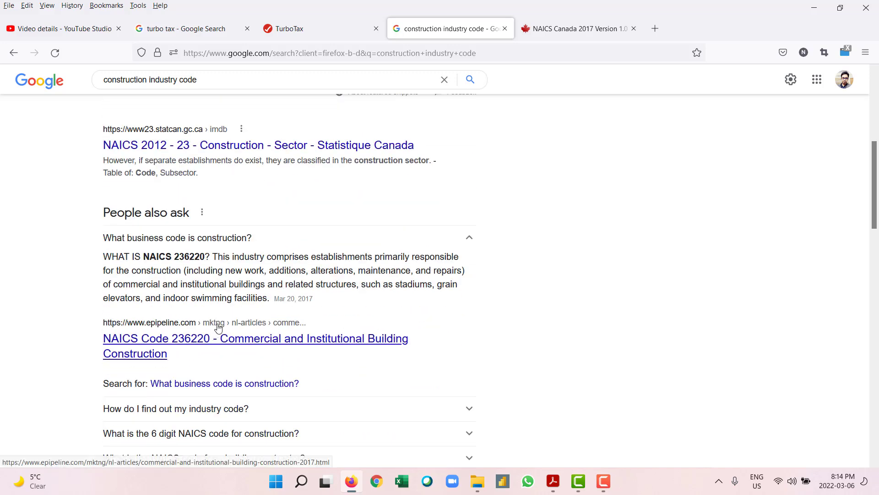
pyautogui.click(293, 30)
# Step: Correct the industry code to 236220 and save it
pyautogui.click(291, 268)
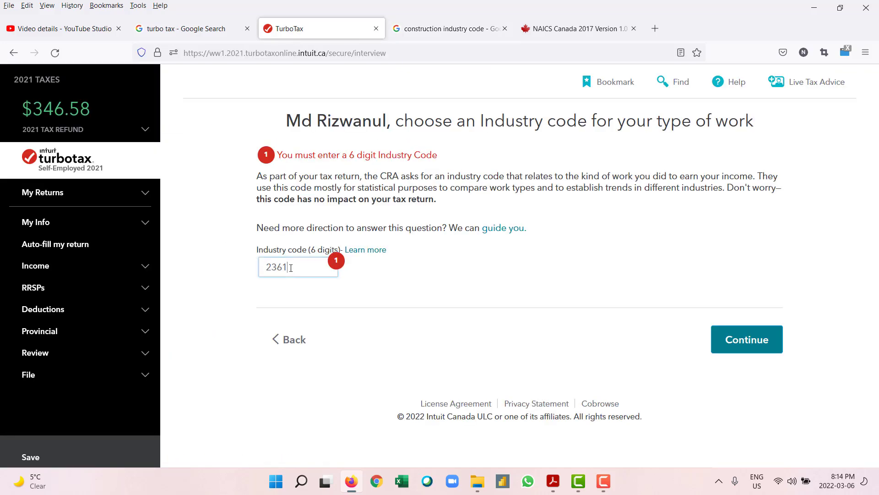
pyautogui.press('BackSpace')
pyautogui.write('220')
pyautogui.click(734, 339)
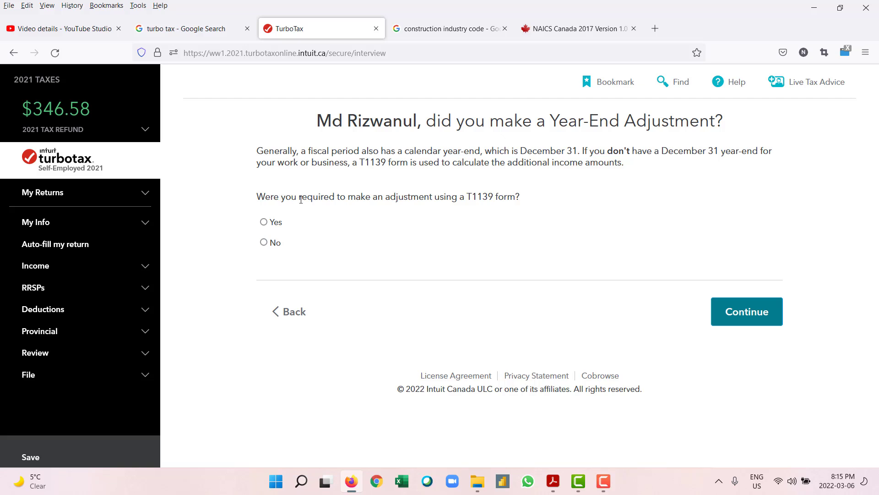
# Step: Answer No to the year-end adjustment question and move to the plan comparison
pyautogui.click(264, 242)
pyautogui.click(756, 319)
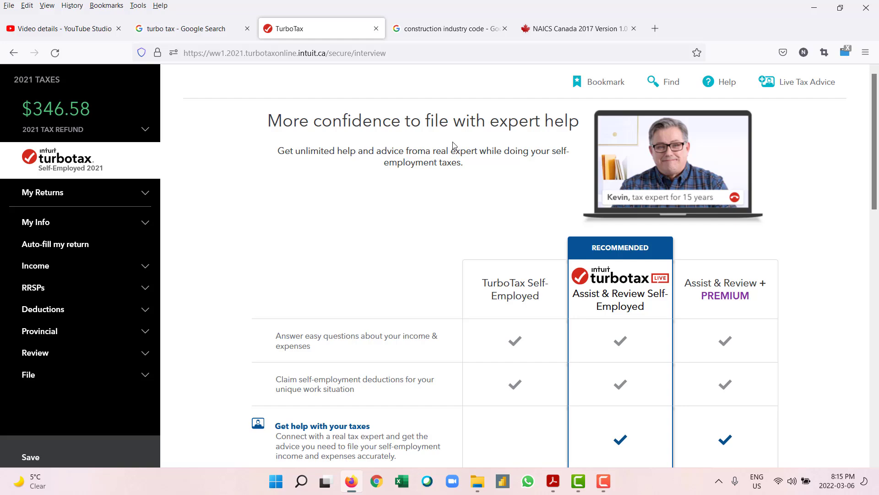
pyautogui.scroll(-3, 345, 168)
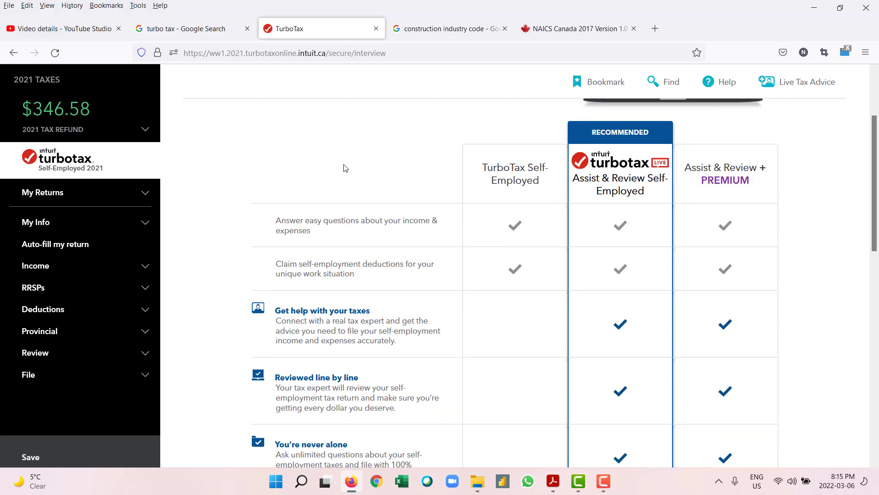
# Step: Look over the Self-Employed upgrade comparison, then minimize Firefox to the Windows desktop
pyautogui.scroll(-9, 345, 168)
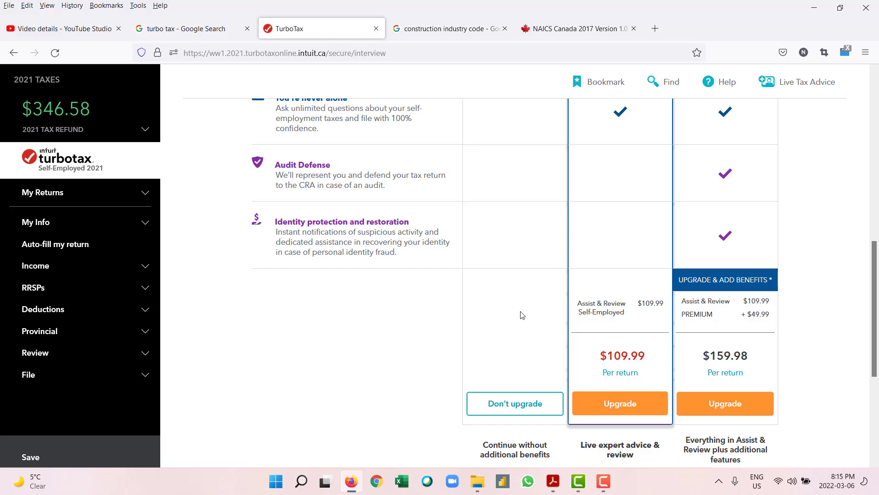
pyautogui.scroll(12, 506, 282)
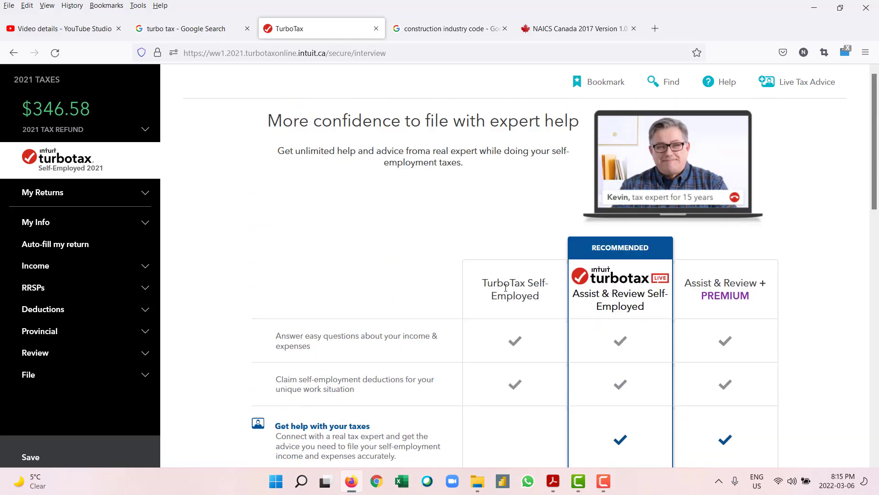
pyautogui.scroll(-10, 502, 238)
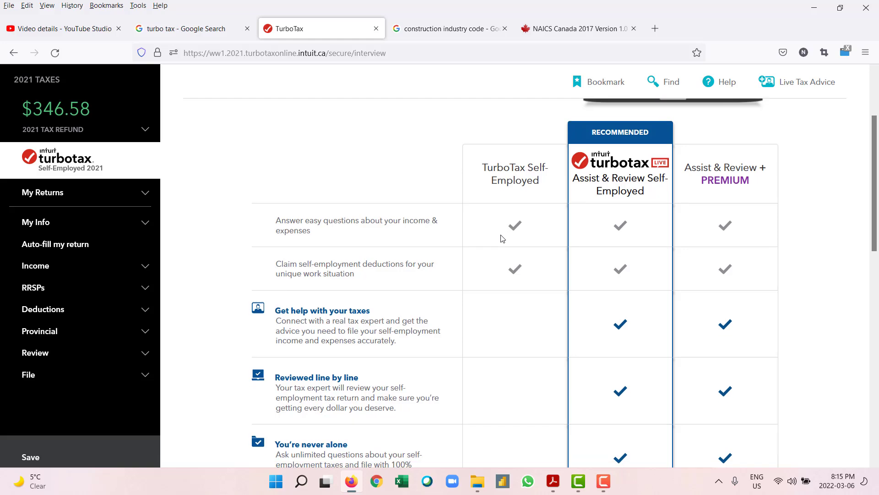
pyautogui.scroll(-3, 502, 239)
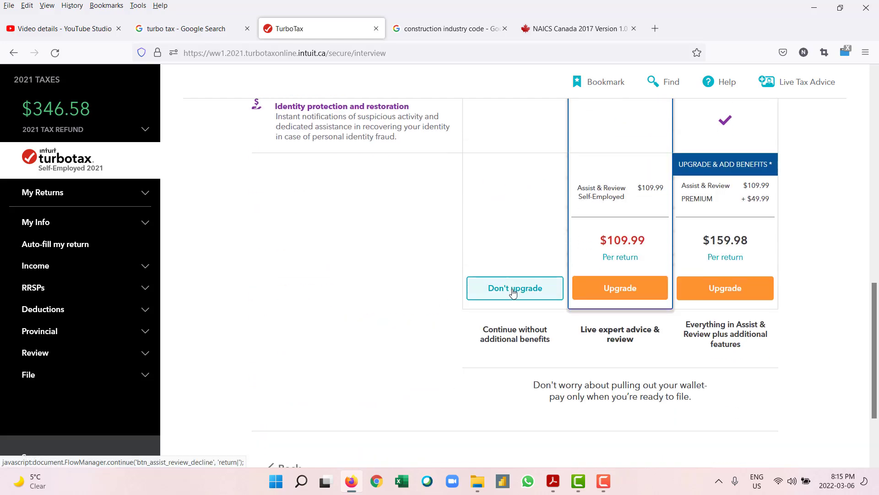
pyautogui.scroll(10, 513, 292)
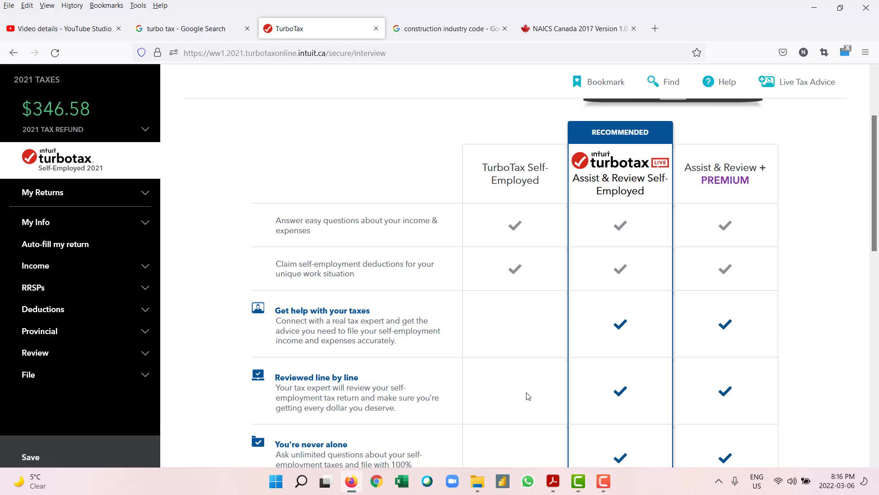
pyautogui.click(351, 480)
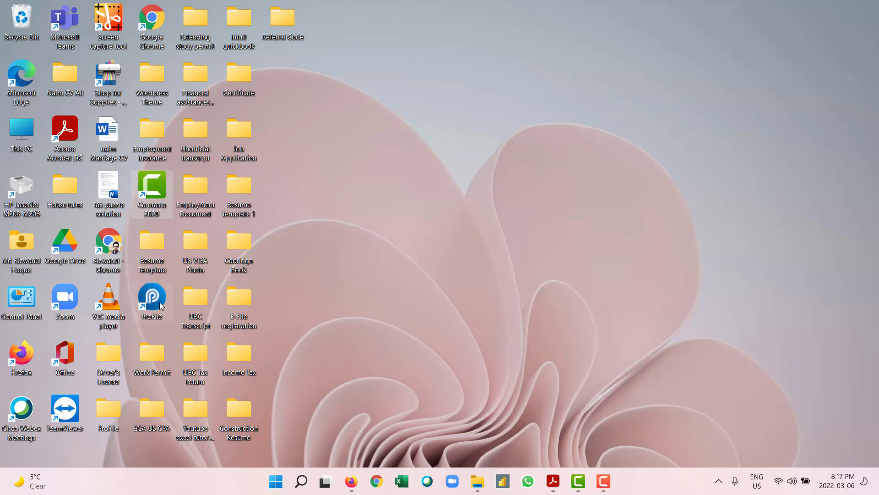
# Step: Restore Firefox to show TurboTax's 'More confidence to file with expert help' page
pyautogui.click(359, 478)
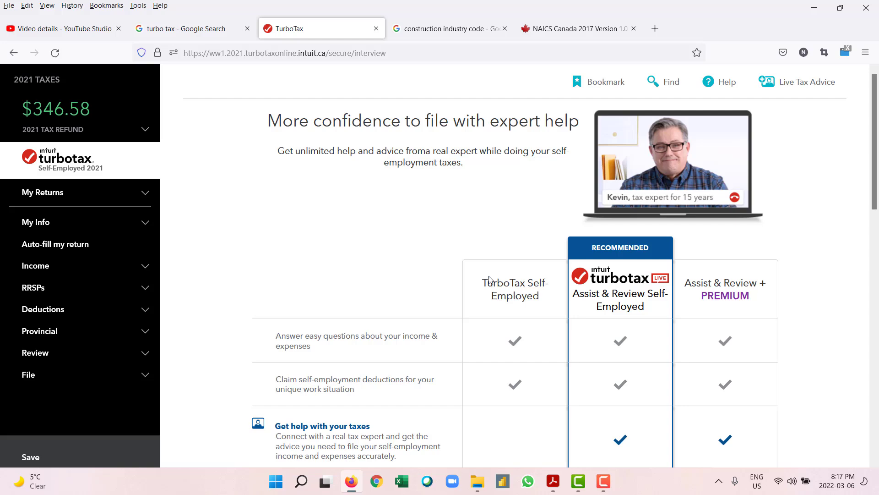
# Step: Choose Don't upgrade at the pricing row to skip Assist & Review
pyautogui.scroll(-2, 489, 279)
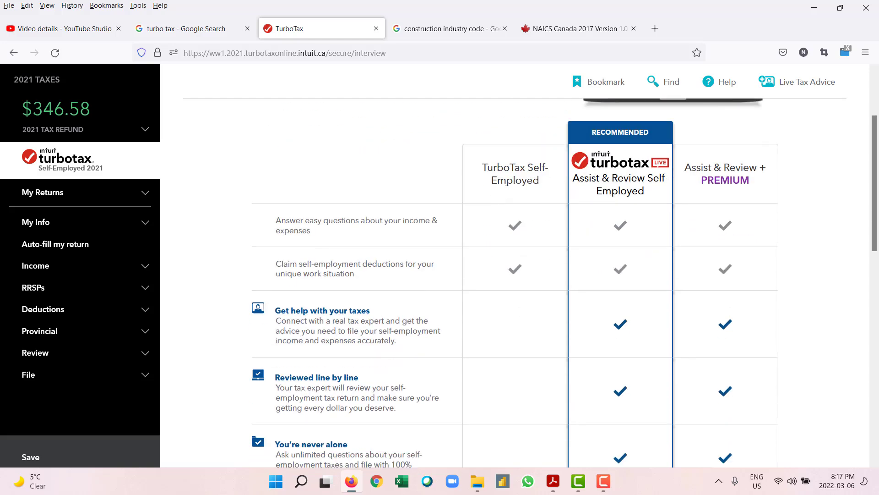
pyautogui.scroll(-4, 509, 185)
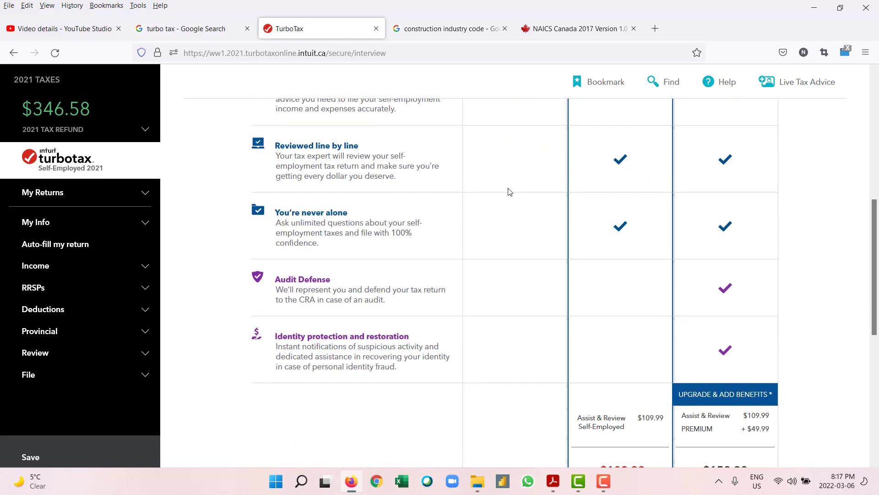
pyautogui.scroll(-3, 508, 191)
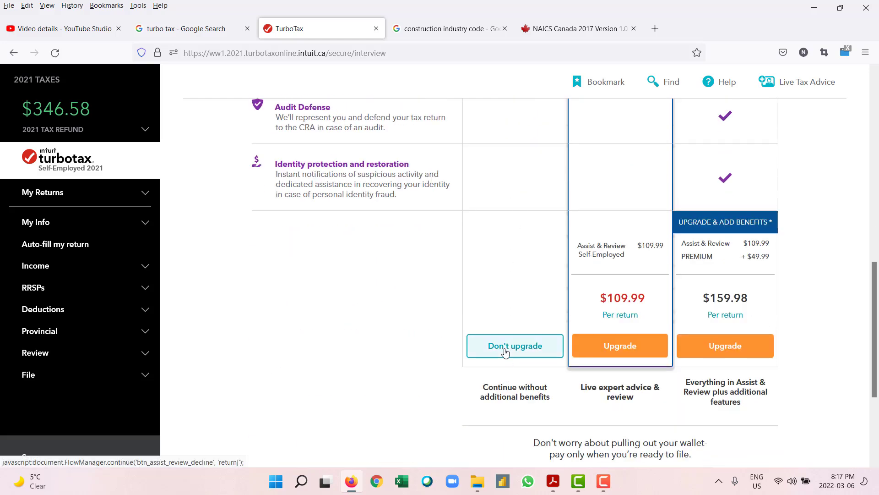
pyautogui.scroll(4, 495, 343)
pyautogui.scroll(-4, 495, 340)
pyautogui.scroll(-3, 499, 395)
pyautogui.scroll(3, 499, 395)
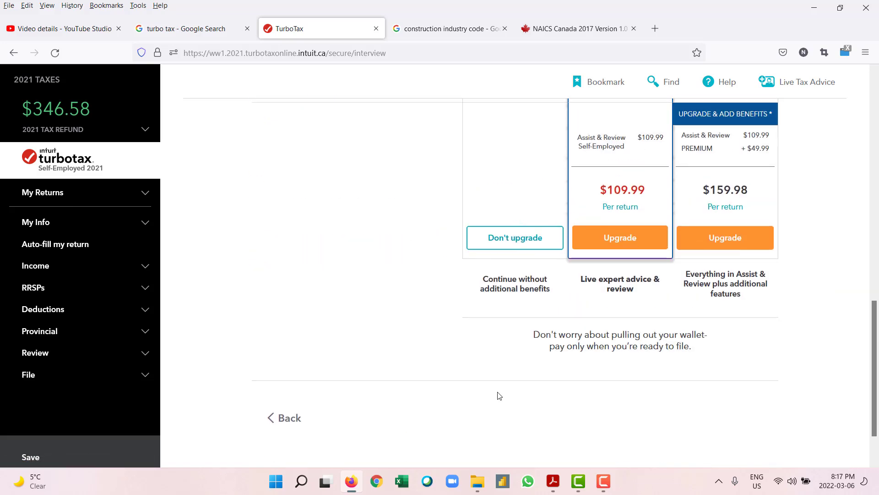
pyautogui.click(505, 359)
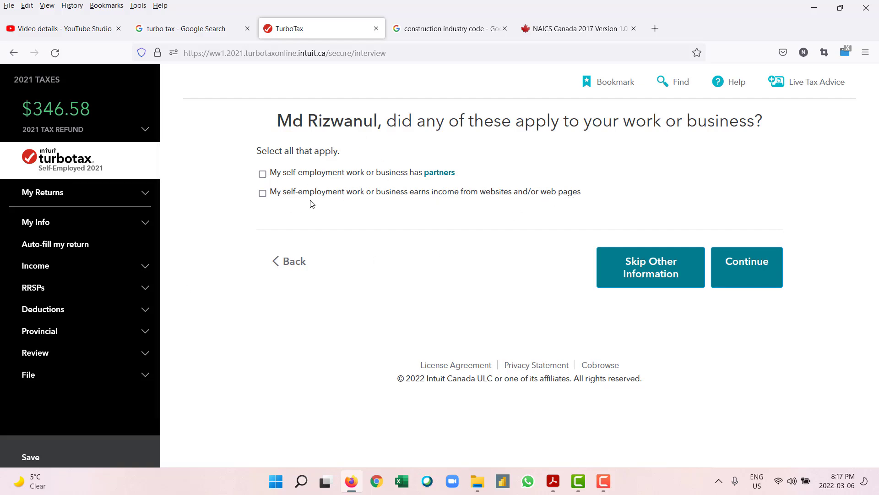
# Step: Pass the partners questions and enter 1,021 professional fees, checked against the T5018 PDF
pyautogui.click(764, 274)
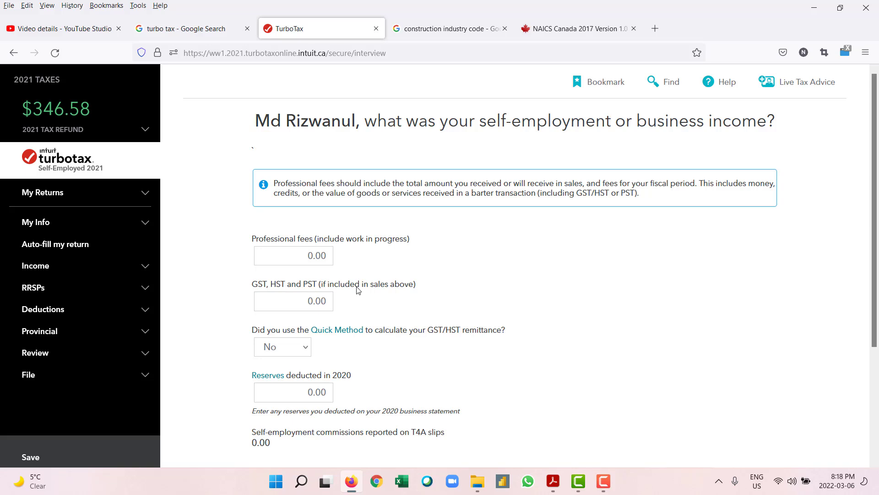
pyautogui.click(317, 256)
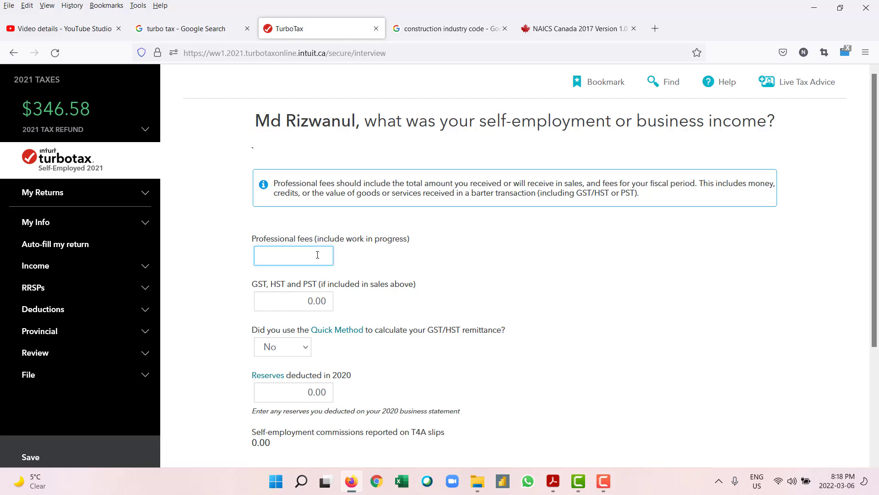
pyautogui.click(554, 483)
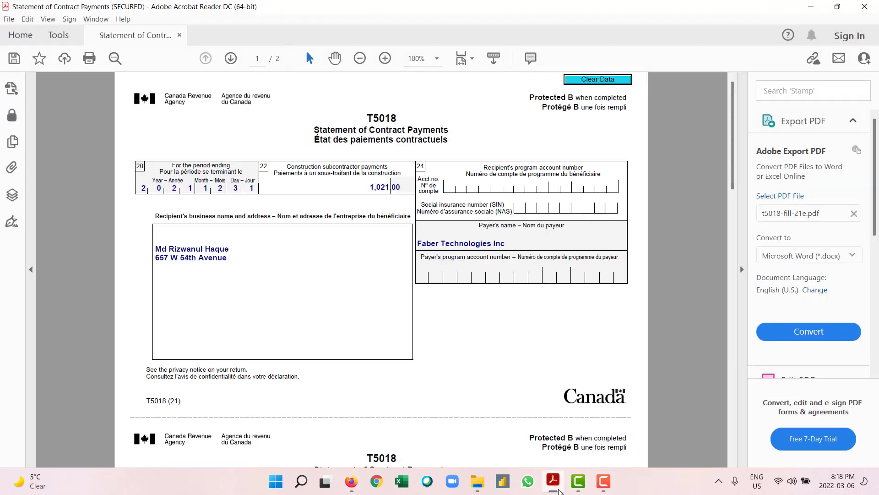
pyautogui.click(554, 483)
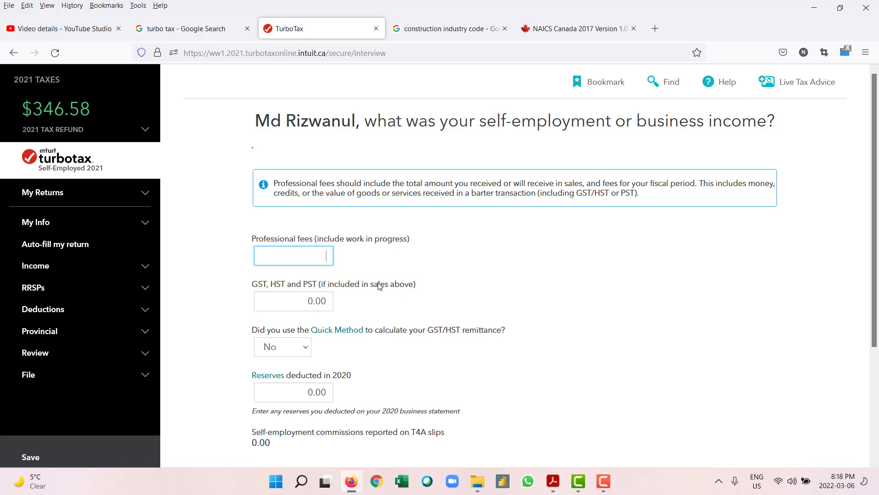
pyautogui.write('1,021')
pyautogui.click(374, 303)
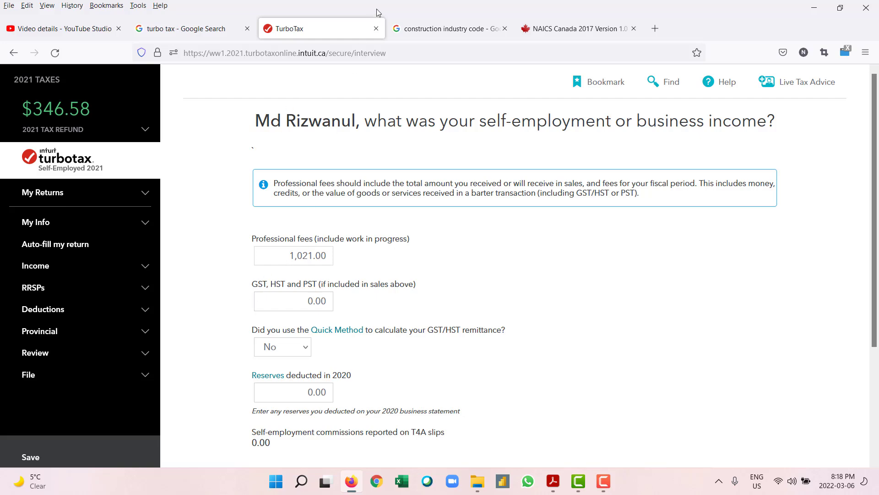
# Step: Replace the construction-code search with a Google search for GST, then return to TurboTax
pyautogui.click(436, 24)
pyautogui.click(443, 81)
pyautogui.write('GST')
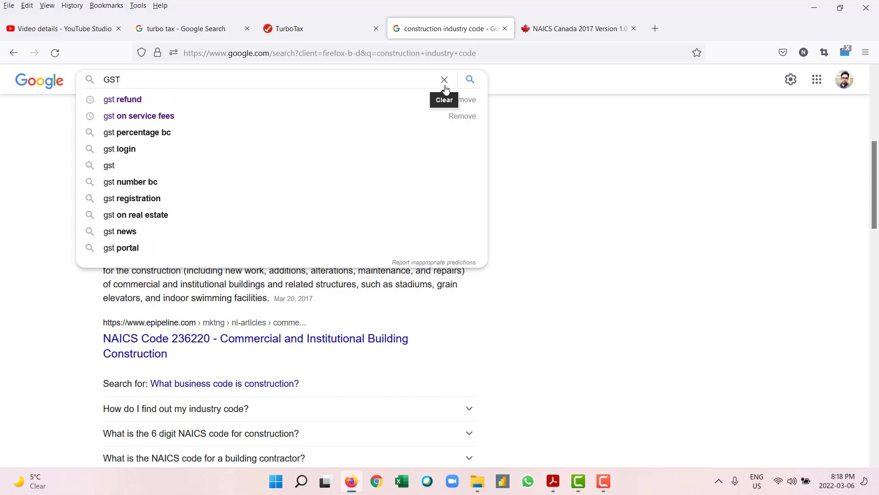
pyautogui.press('Return')
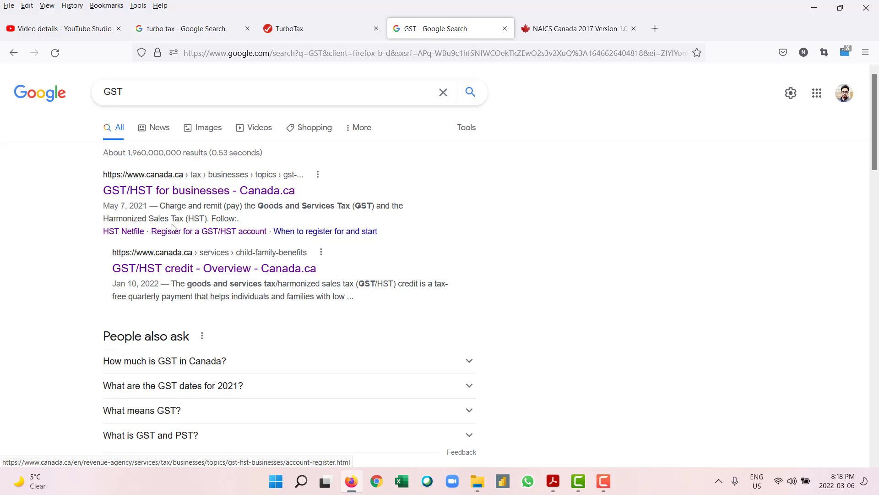
pyautogui.click(298, 30)
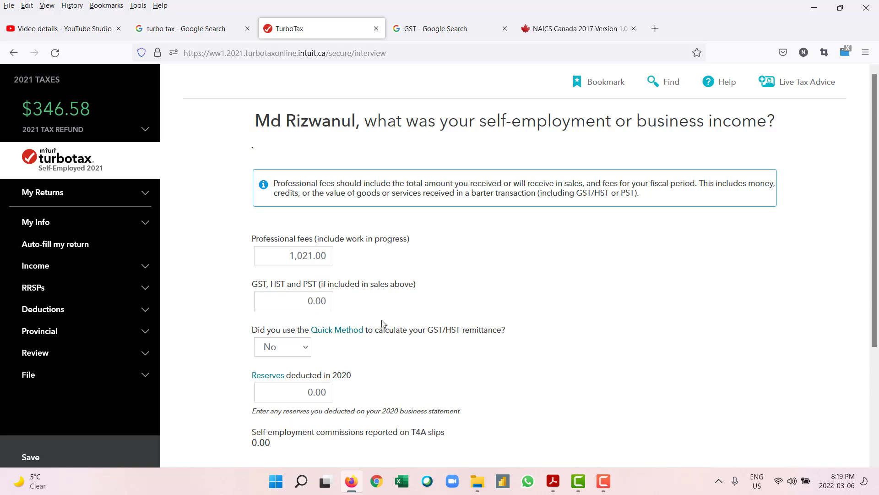
# Step: Open TurboTax's help explanation of the GST/HST Quick Method from the income page
pyautogui.scroll(-1, 384, 324)
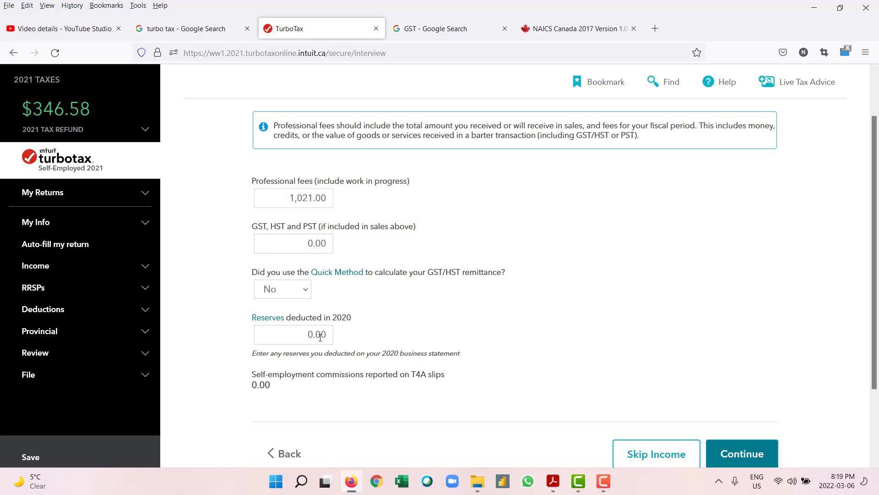
pyautogui.scroll(-2, 320, 336)
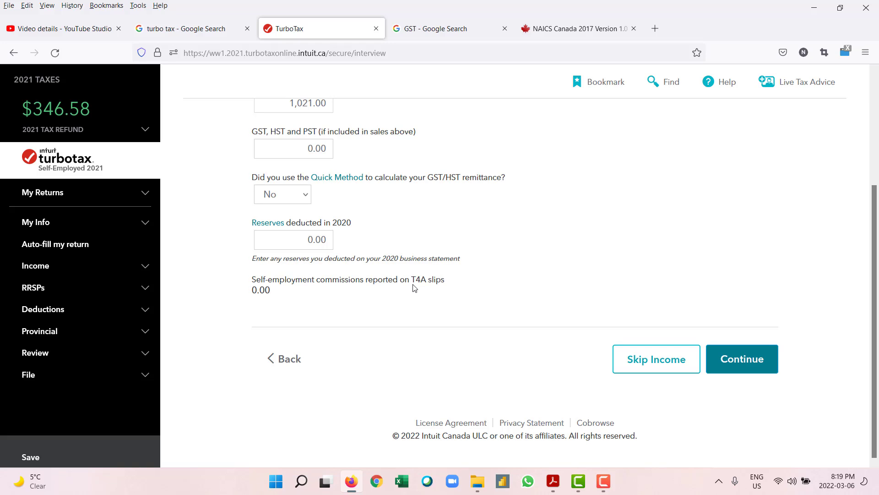
pyautogui.scroll(2, 415, 288)
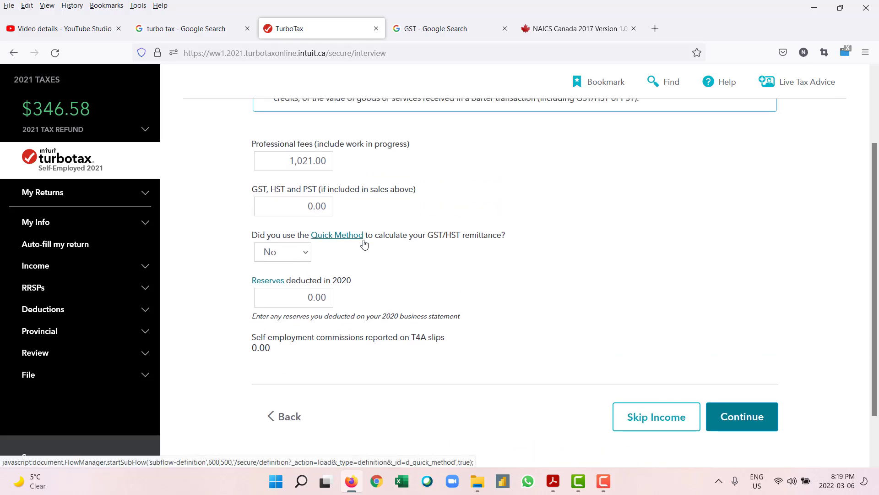
pyautogui.rightClick(344, 236)
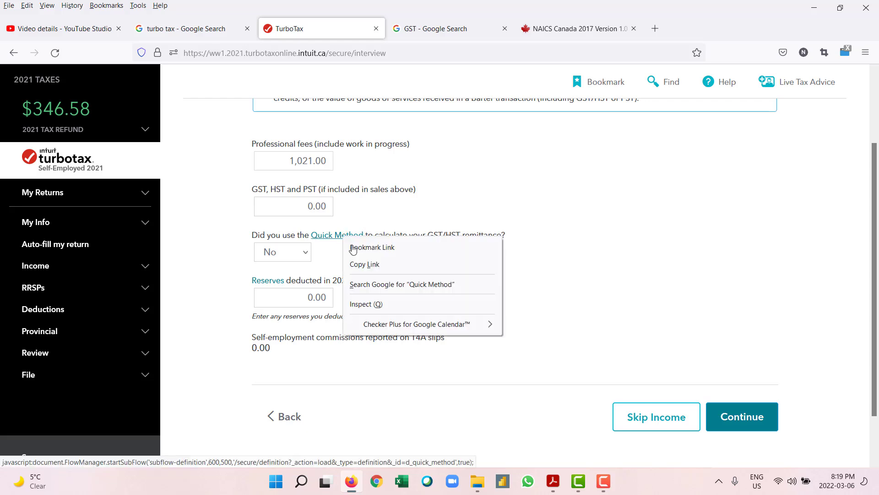
pyautogui.click(501, 181)
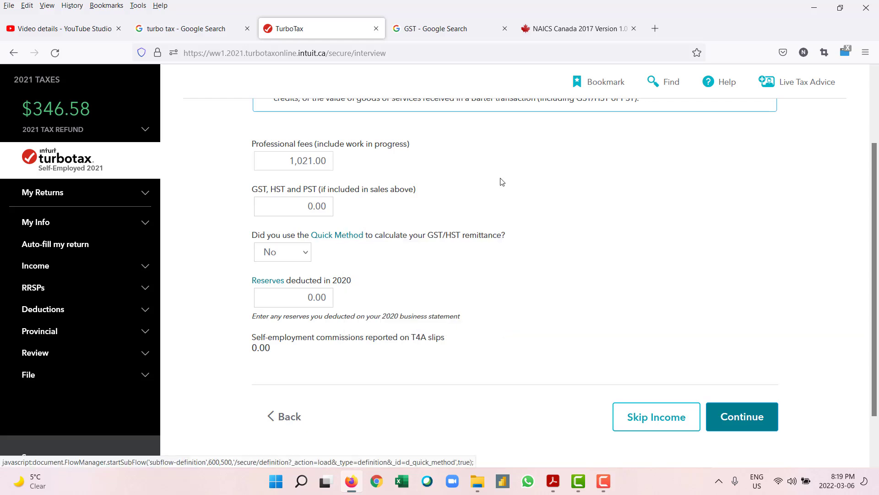
pyautogui.click(337, 243)
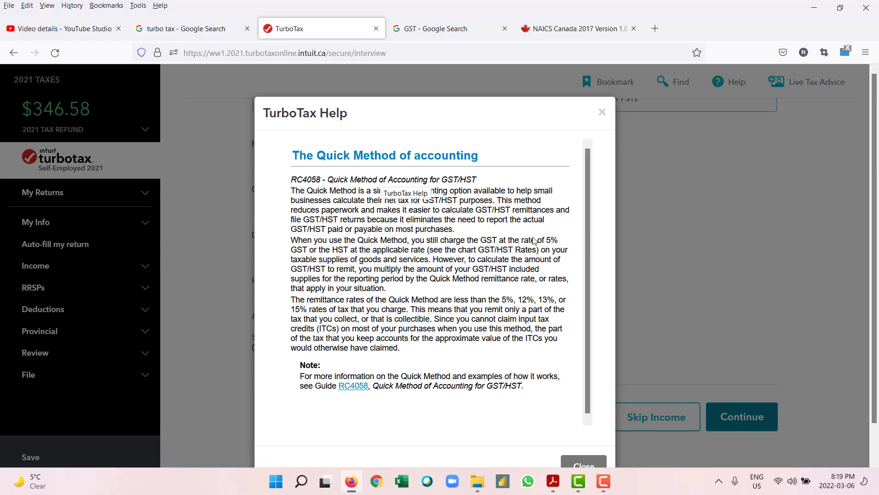
# Step: Close the Quick Method help window and return to the top of the income page
pyautogui.click(601, 113)
pyautogui.scroll(3, 414, 220)
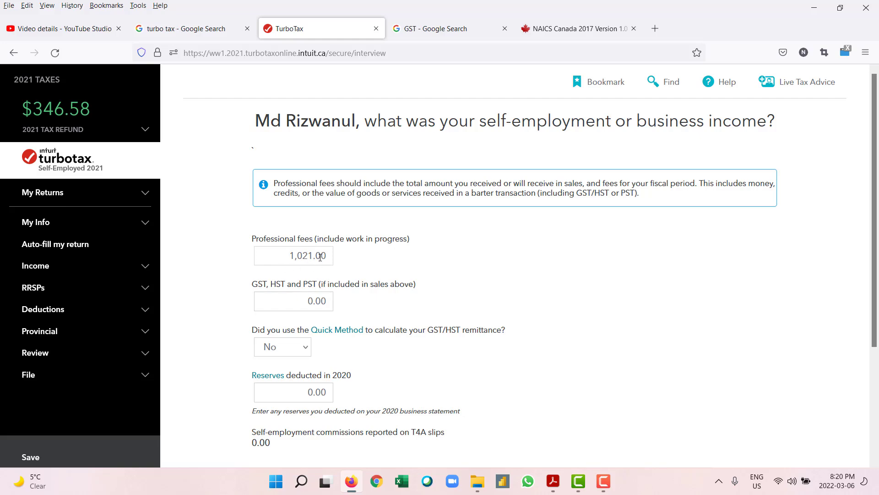
# Step: Review the 1,021.00 professional fees, 0.00 GST/HST and Quick Method No, then submit
pyautogui.scroll(-3, 360, 287)
pyautogui.scroll(2, 360, 287)
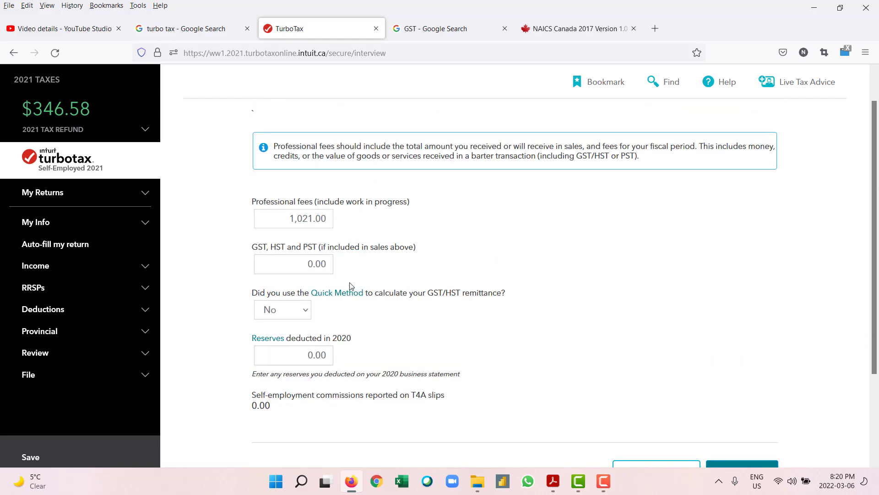
pyautogui.scroll(-2, 444, 286)
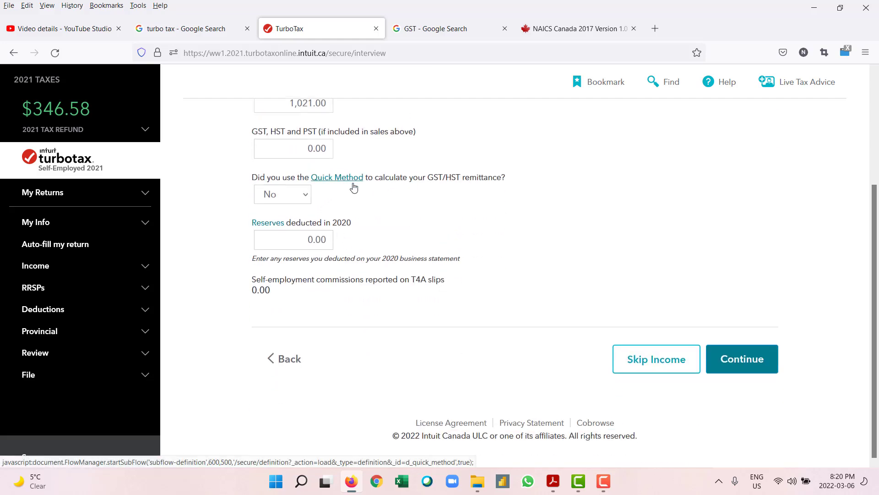
pyautogui.scroll(2, 338, 179)
pyautogui.scroll(-2, 481, 281)
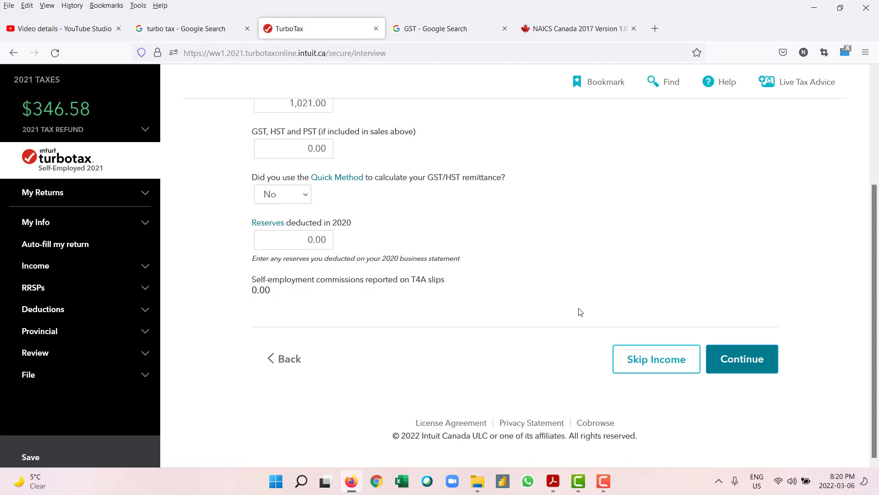
pyautogui.scroll(1, 490, 293)
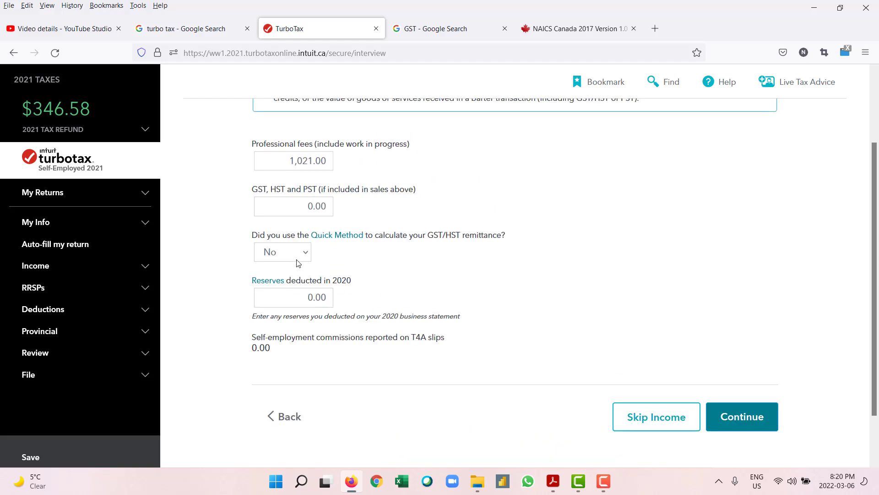
pyautogui.scroll(2, 324, 222)
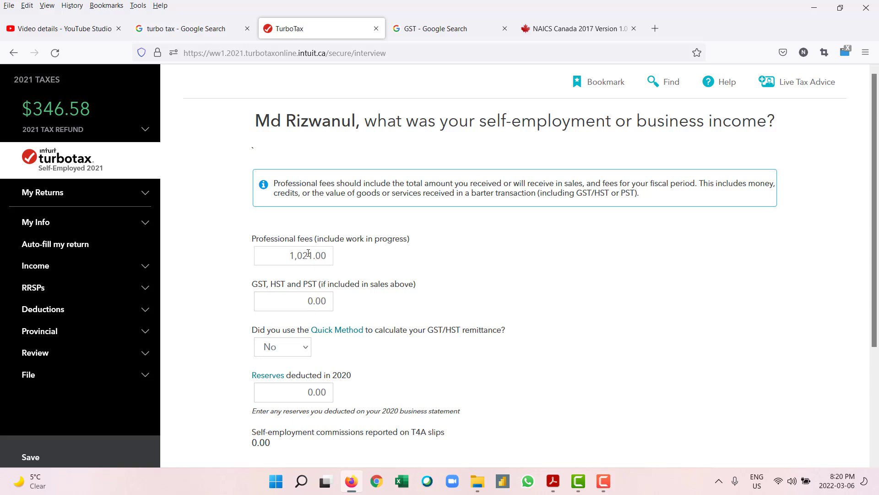
pyautogui.scroll(-3, 308, 254)
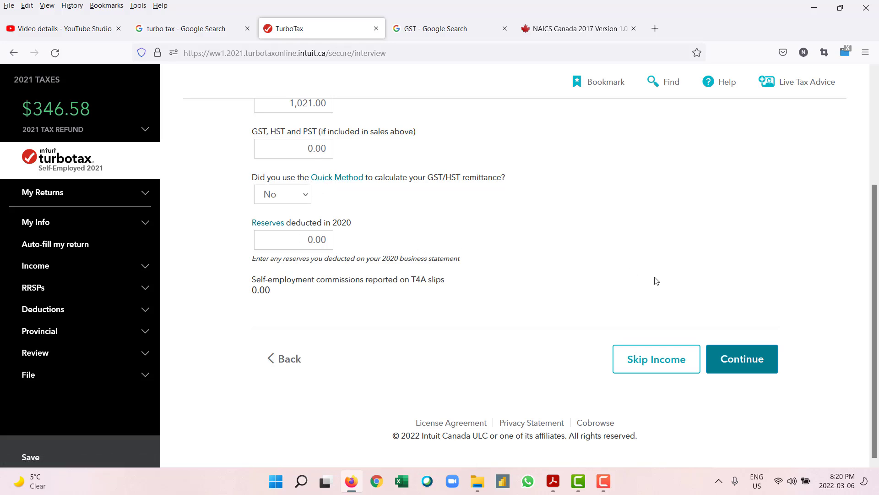
pyautogui.click(751, 366)
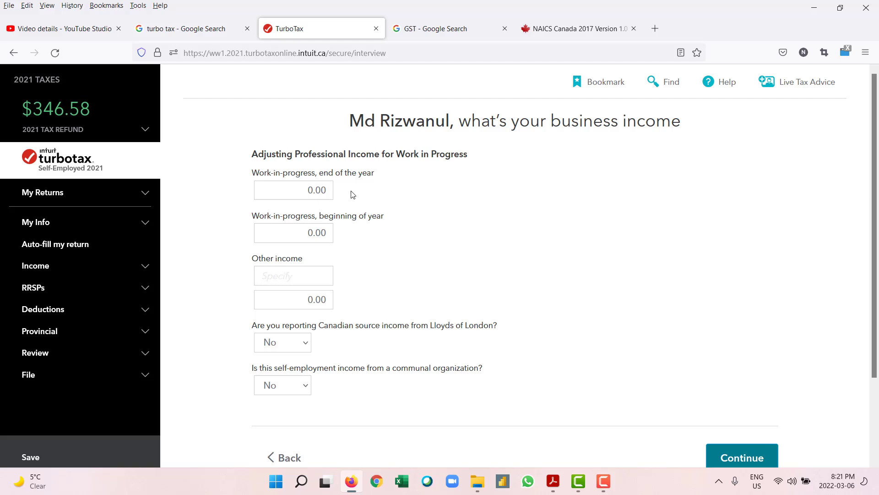
# Step: Submit the business income page with work-in-progress and other income left at 0.00
pyautogui.scroll(-2, 685, 373)
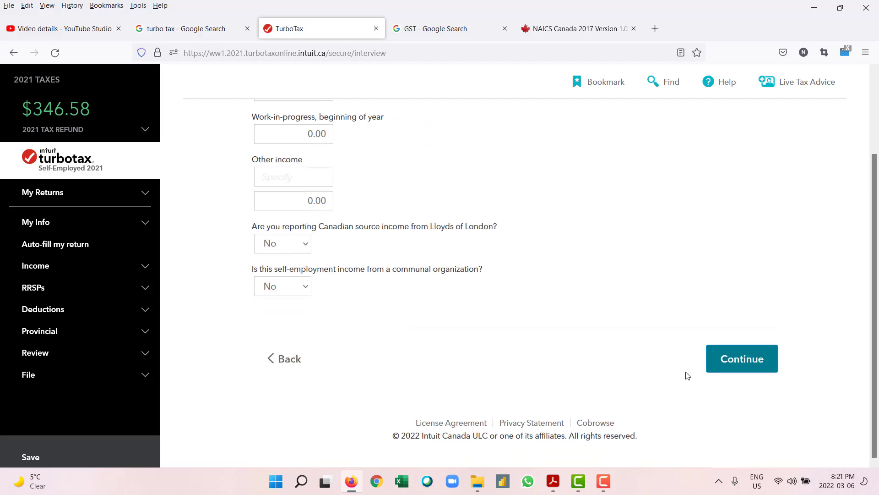
pyautogui.click(741, 373)
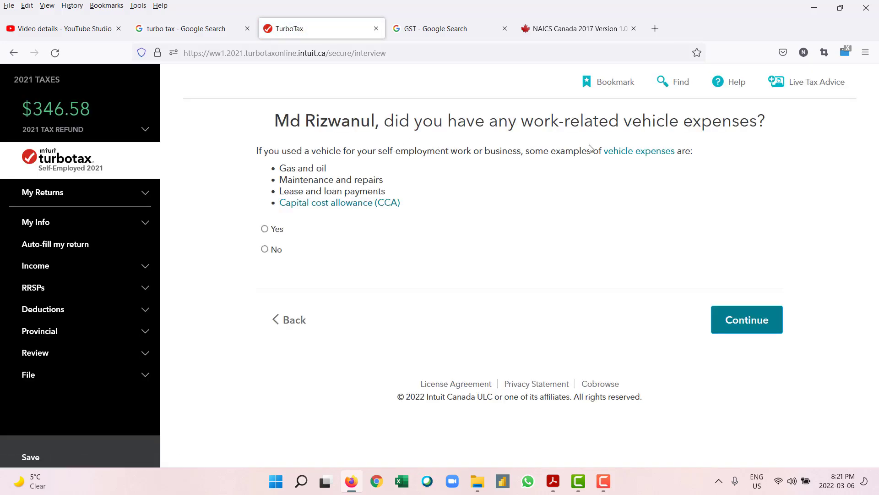
# Step: Answer Yes to work-related vehicle expenses and continue to the Vehicle Expenses Summary
pyautogui.click(265, 230)
pyautogui.click(751, 327)
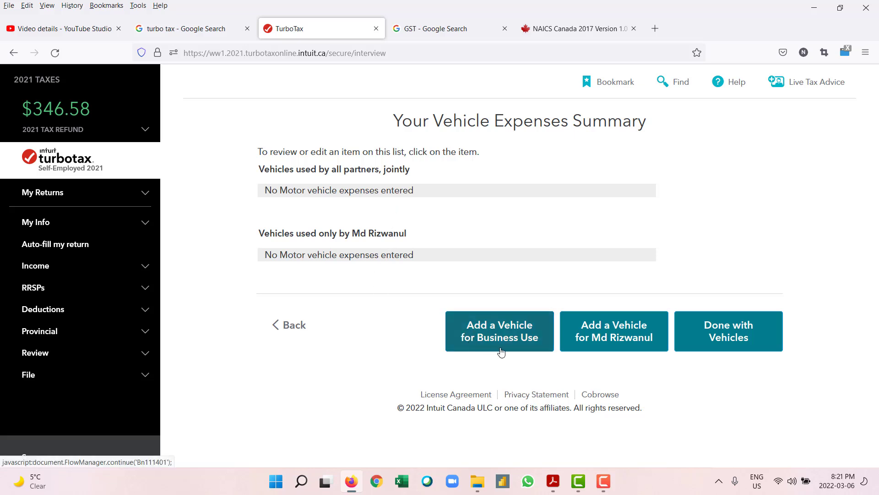
# Step: Add a new vehicle used only by the taxpayer, described as 'Bus transit'
pyautogui.click(613, 338)
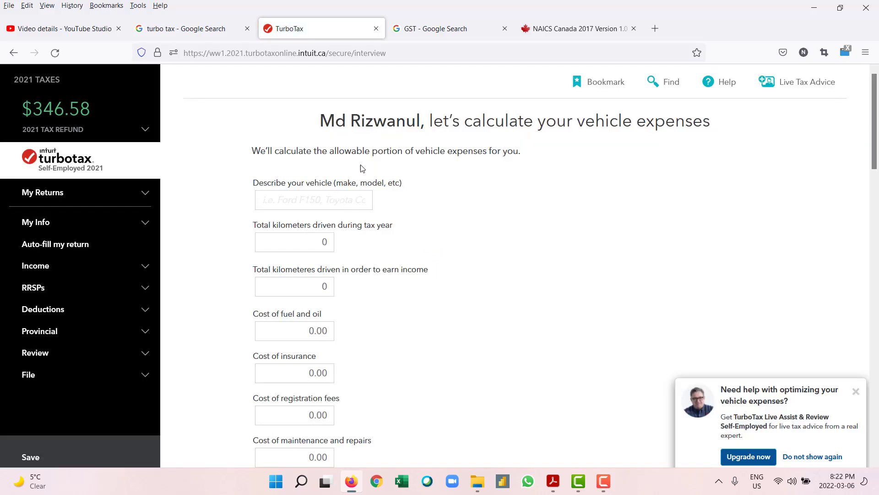
pyautogui.click(335, 201)
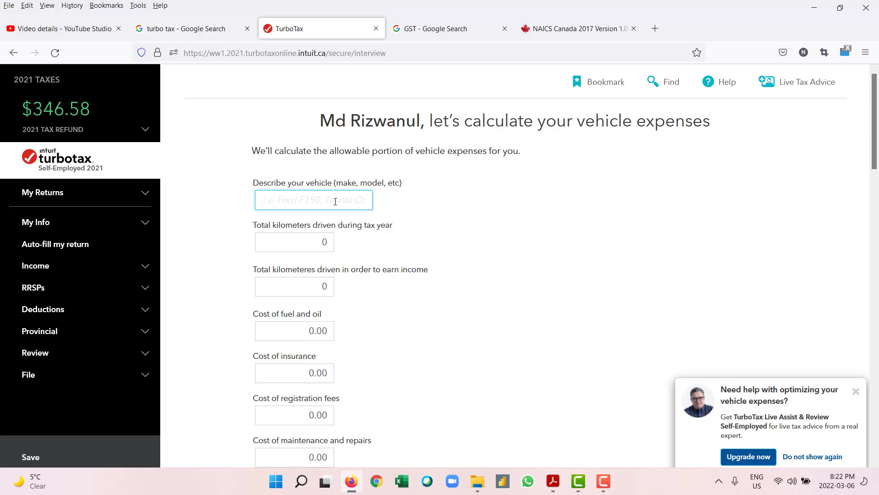
pyautogui.write('Bus transit')
# Step: Enter 1000 km driven this year and 1000 km driven to earn income
pyautogui.click(324, 241)
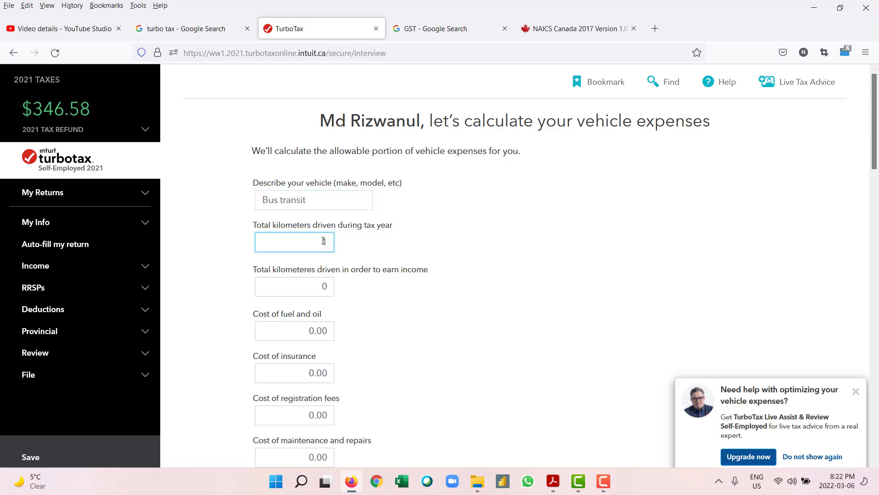
pyautogui.write('100')
pyautogui.click(856, 400)
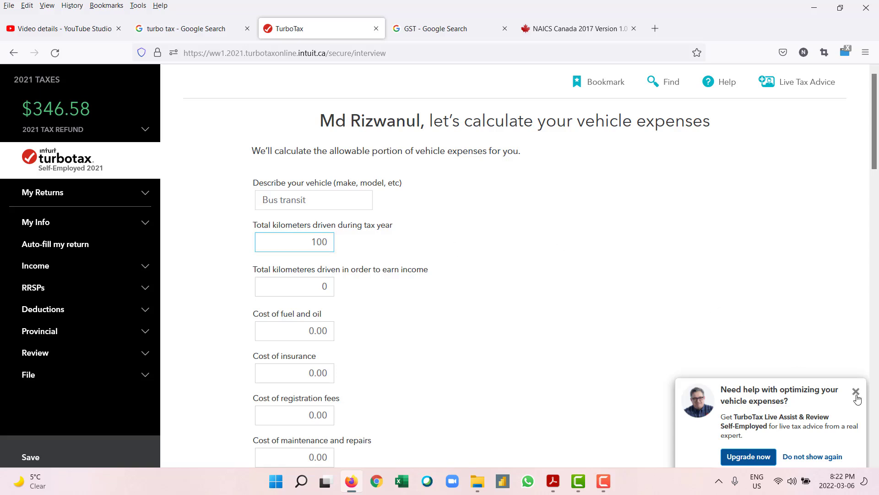
pyautogui.click(331, 236)
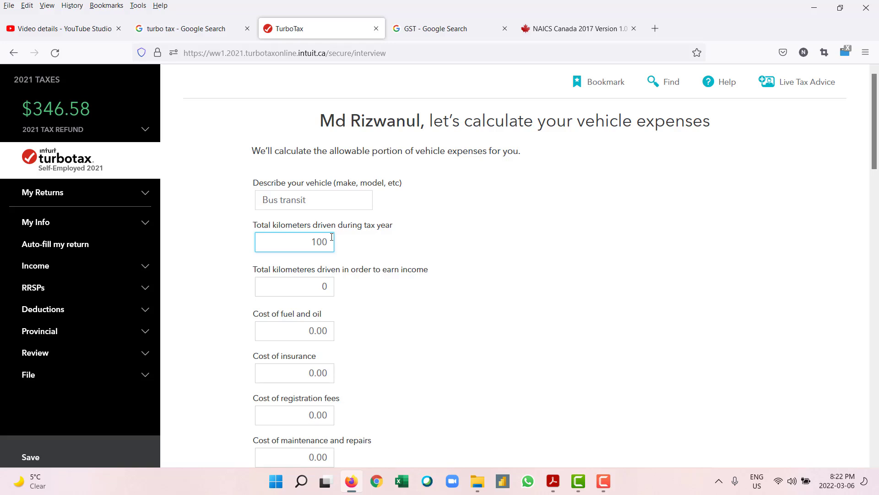
pyautogui.write('0')
pyautogui.click(356, 308)
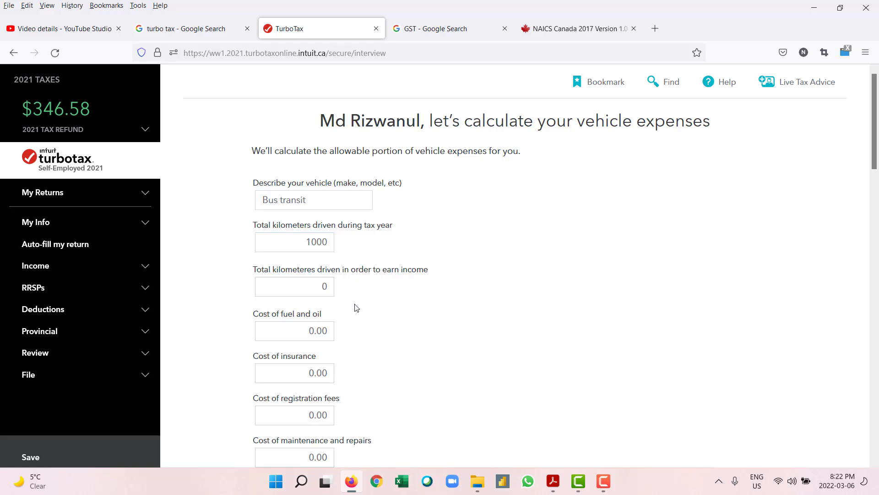
pyautogui.click(328, 286)
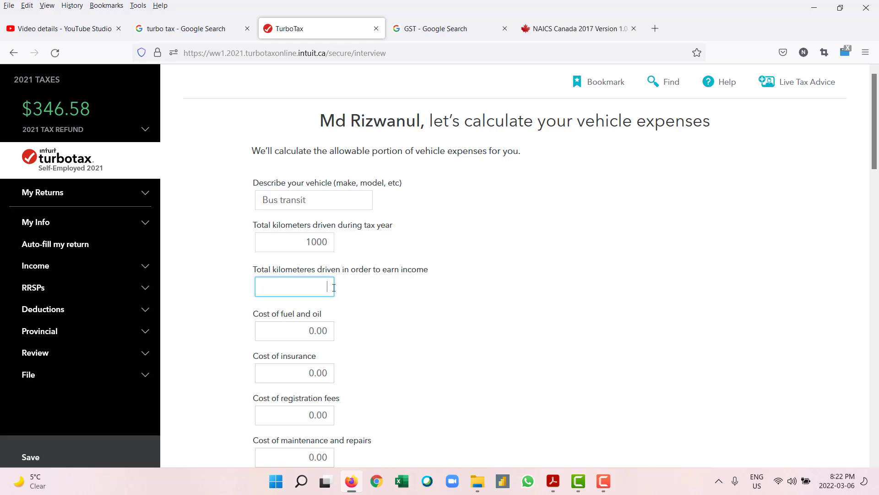
pyautogui.write('000')
pyautogui.click(374, 303)
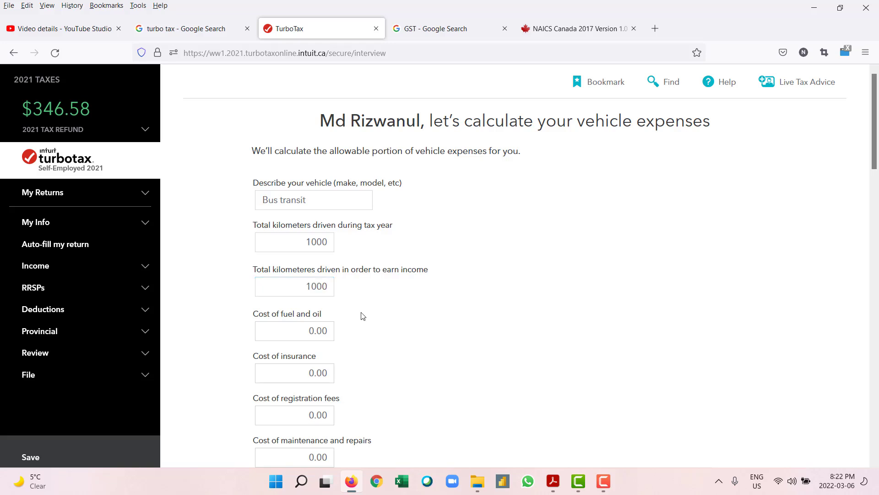
pyautogui.click(327, 329)
# Step: Scroll through the Bus transit vehicle form to review its expense fields
pyautogui.scroll(-3, 370, 325)
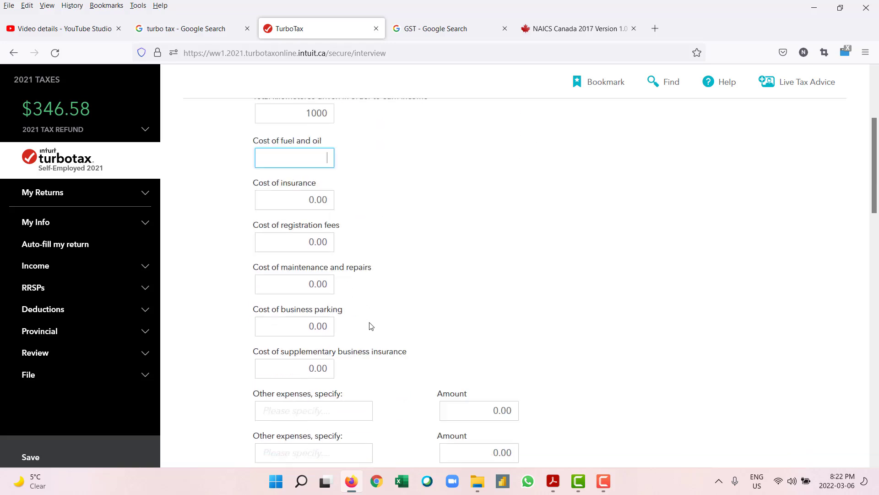
pyautogui.scroll(-2, 370, 325)
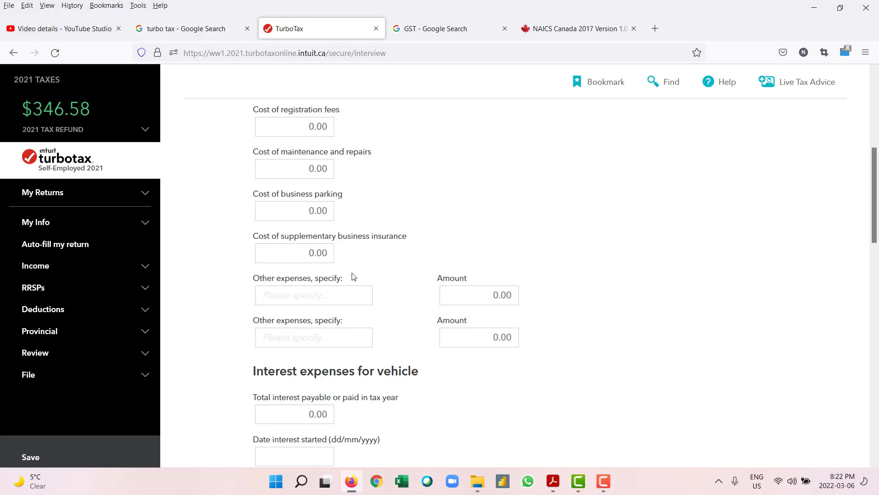
pyautogui.scroll(-3, 353, 276)
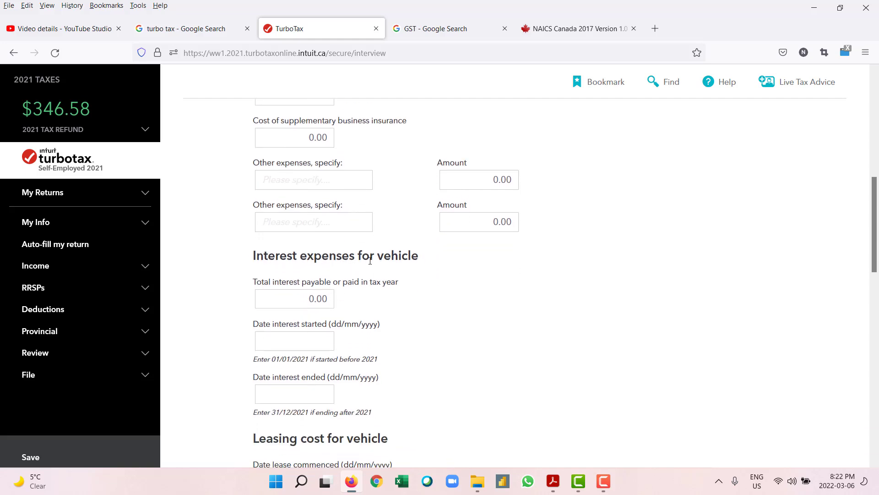
pyautogui.scroll(-1, 398, 262)
pyautogui.scroll(-2, 397, 267)
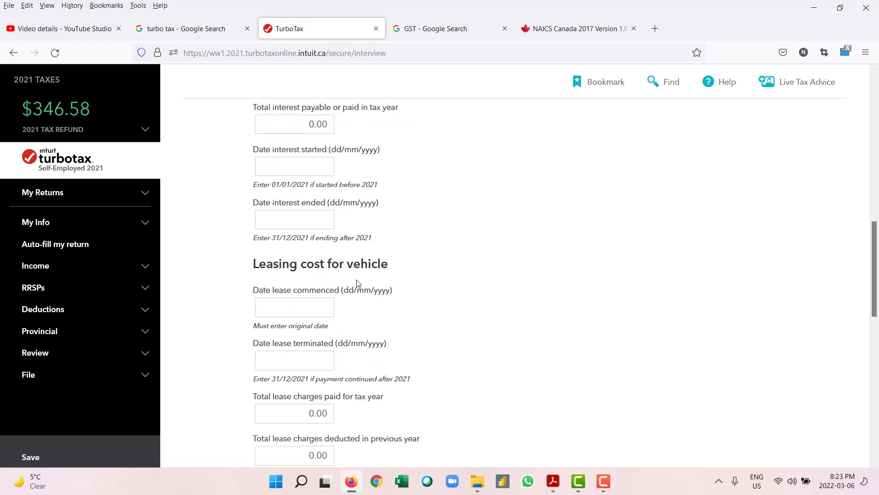
pyautogui.scroll(-2, 357, 282)
pyautogui.scroll(-6, 311, 312)
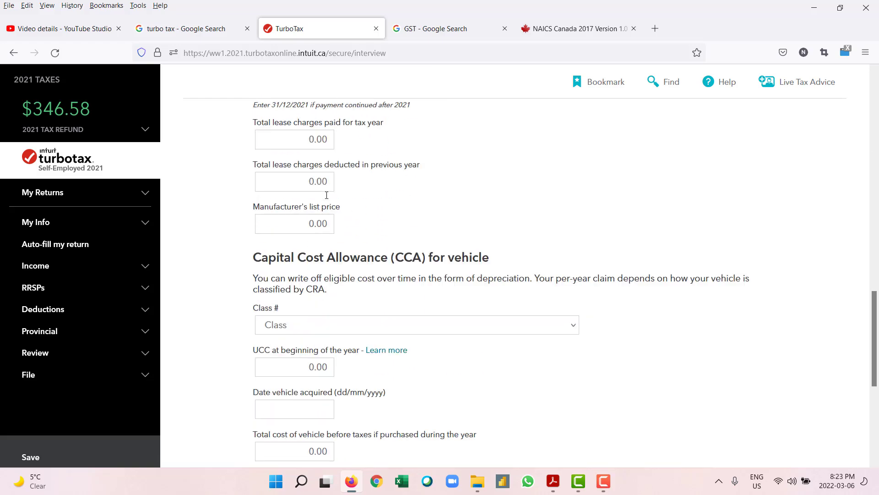
pyautogui.scroll(-2, 312, 311)
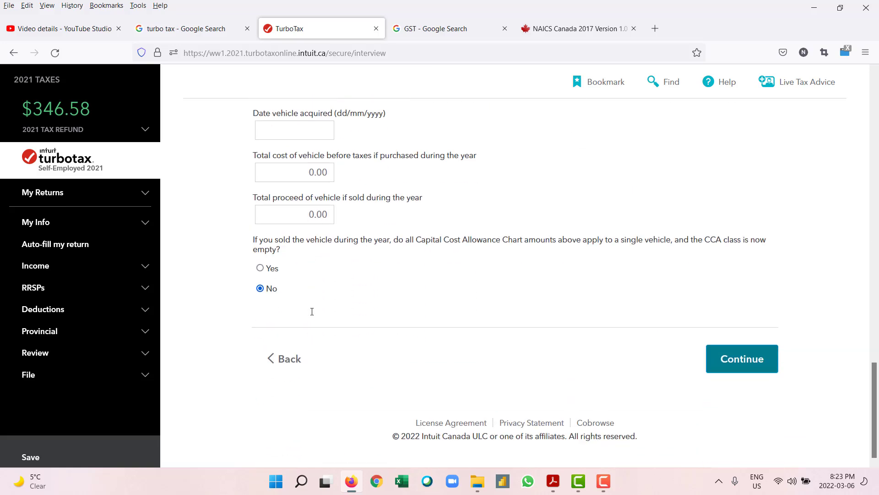
pyautogui.scroll(16, 312, 312)
pyautogui.scroll(1, 312, 312)
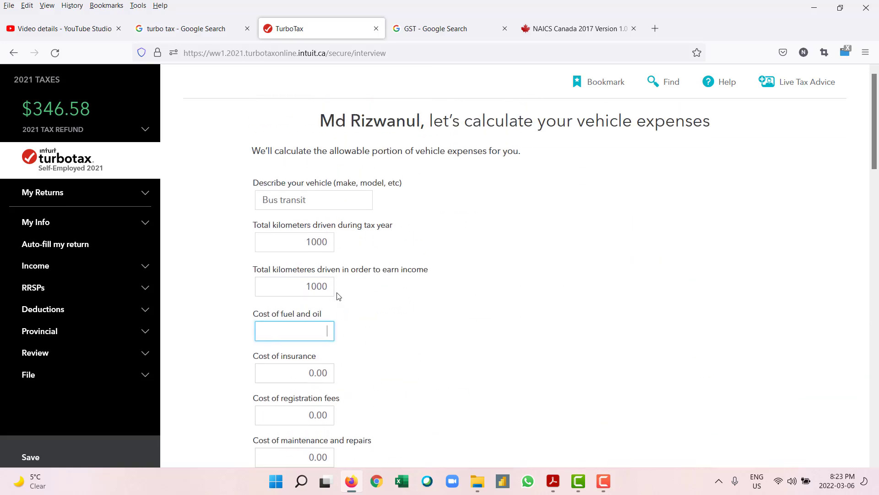
pyautogui.scroll(-3, 364, 300)
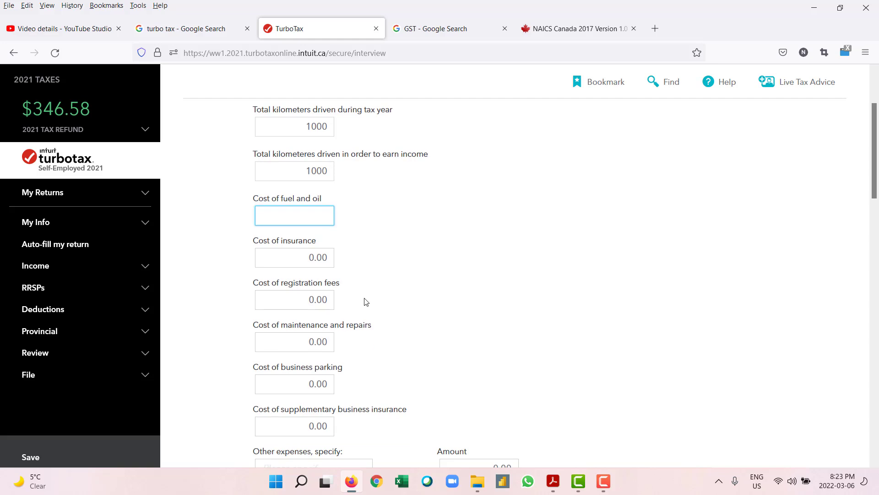
pyautogui.scroll(3, 366, 301)
# Step: Clear both kilometre values and the description, then go back without adding the vehicle
pyautogui.click(331, 285)
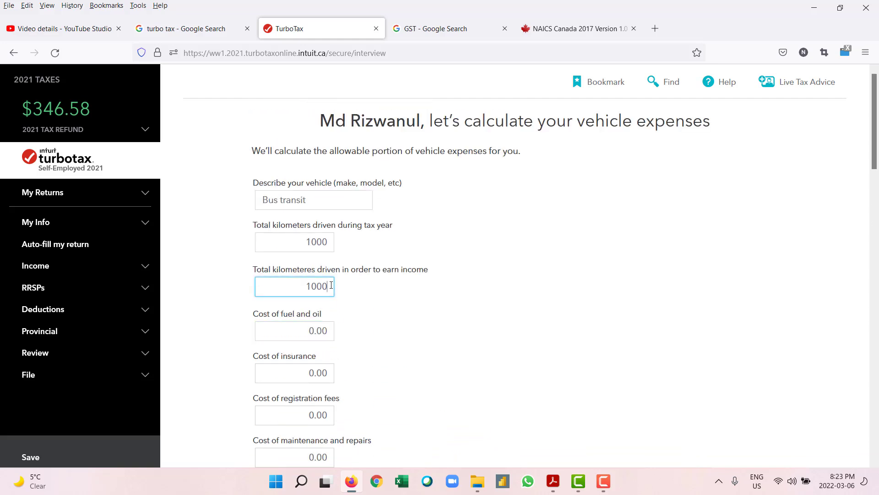
pyautogui.press('BackSpace')
pyautogui.press('BackSpace')
pyautogui.press('BackSpace')
pyautogui.press('BackSpace')
pyautogui.click(330, 243)
pyautogui.press('BackSpace')
pyautogui.press('BackSpace')
pyautogui.press('BackSpace')
pyautogui.press('BackSpace')
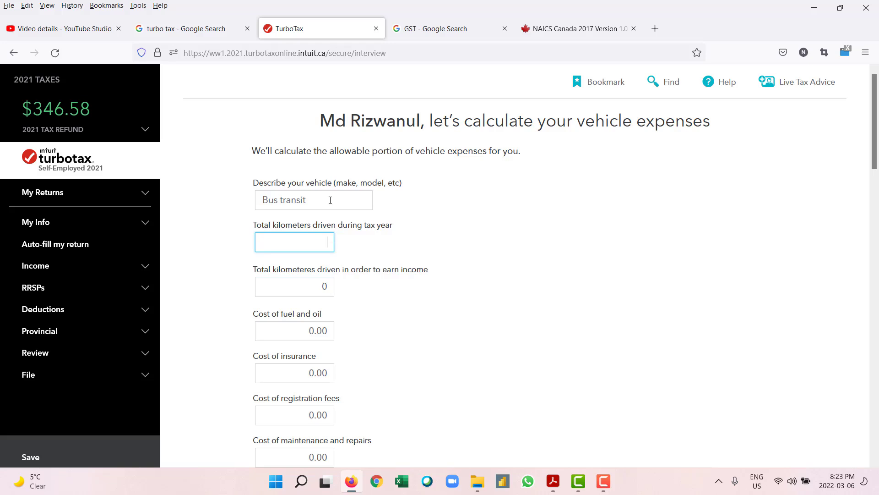
pyautogui.click(330, 201)
pyautogui.press('BackSpace')
pyautogui.press('BackSpace')
pyautogui.press('BackSpace')
pyautogui.press('BackSpace')
pyautogui.press('BackSpace')
pyautogui.press('BackSpace')
pyautogui.press('BackSpace')
pyautogui.press('BackSpace')
pyautogui.press('BackSpace')
pyautogui.press('BackSpace')
pyautogui.press('BackSpace')
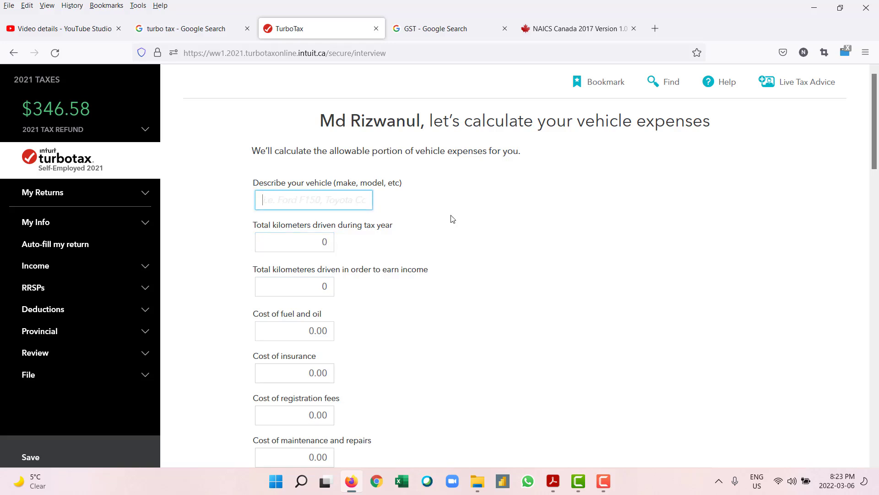
pyautogui.click(452, 218)
pyautogui.scroll(-10, 453, 218)
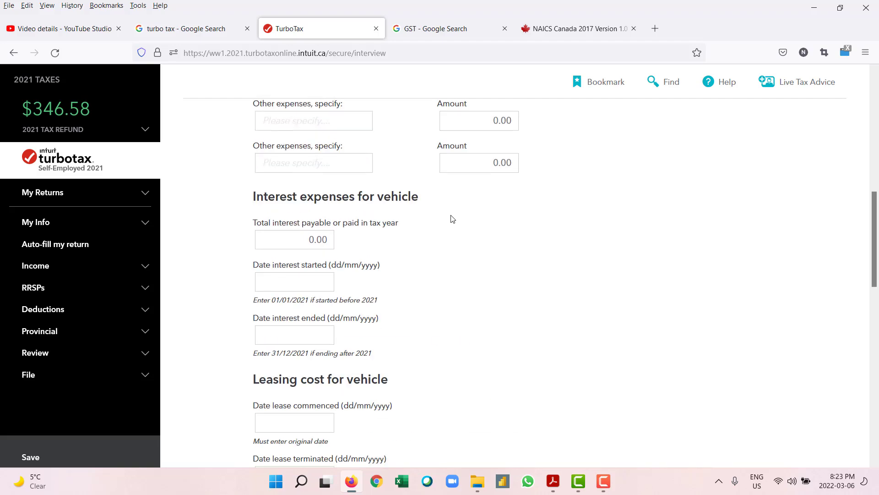
pyautogui.scroll(-15, 453, 218)
pyautogui.scroll(3, 452, 218)
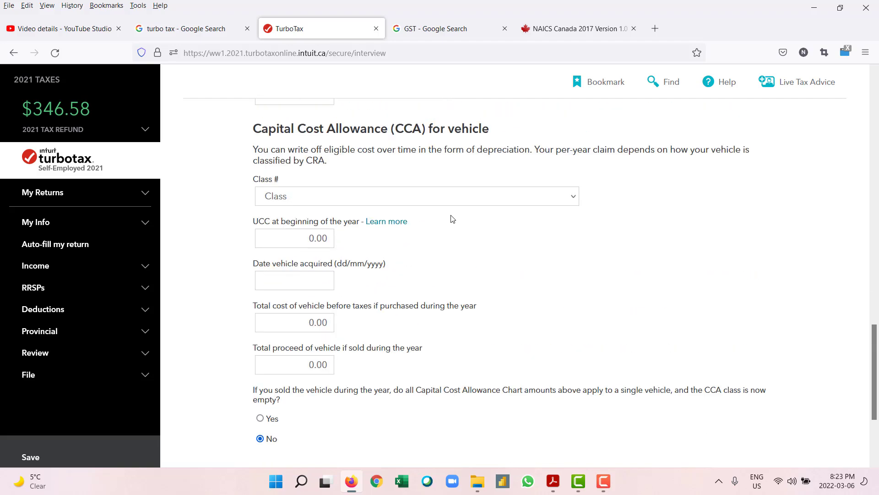
pyautogui.scroll(-3, 453, 218)
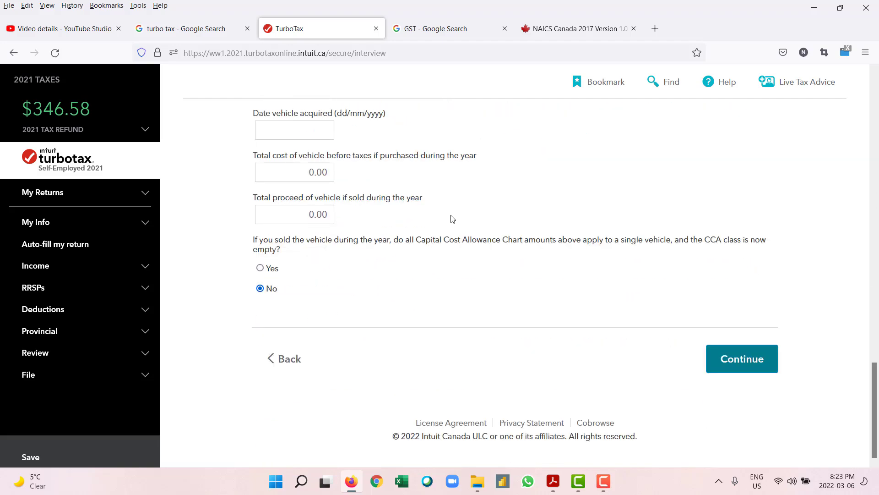
pyautogui.click(298, 362)
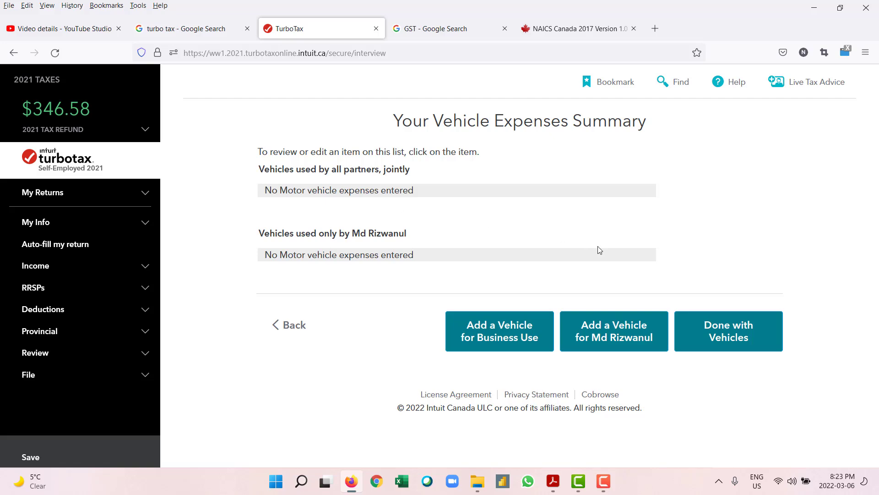
# Step: Finish the vehicle section with Done with Vehicles on the Vehicle Expenses Summary
pyautogui.click(709, 325)
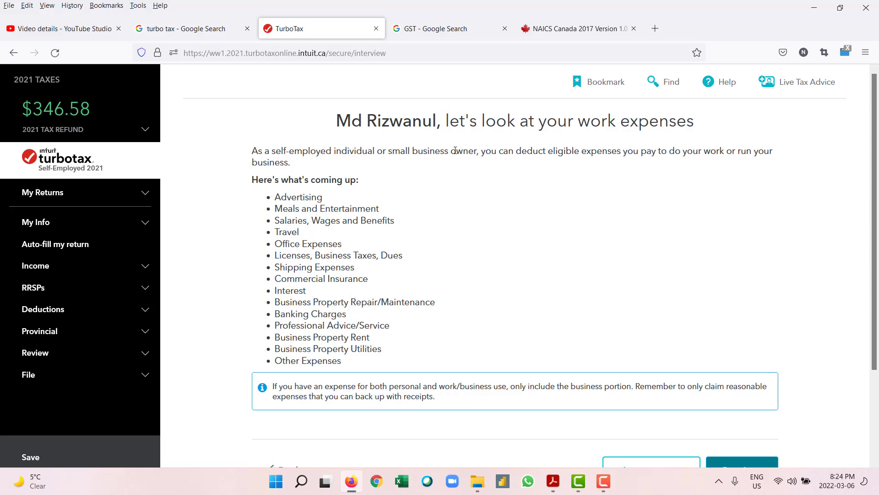
# Step: Review the work expenses overview and continue to the advertising question
pyautogui.scroll(-2, 285, 215)
pyautogui.scroll(2, 293, 161)
pyautogui.scroll(-2, 386, 216)
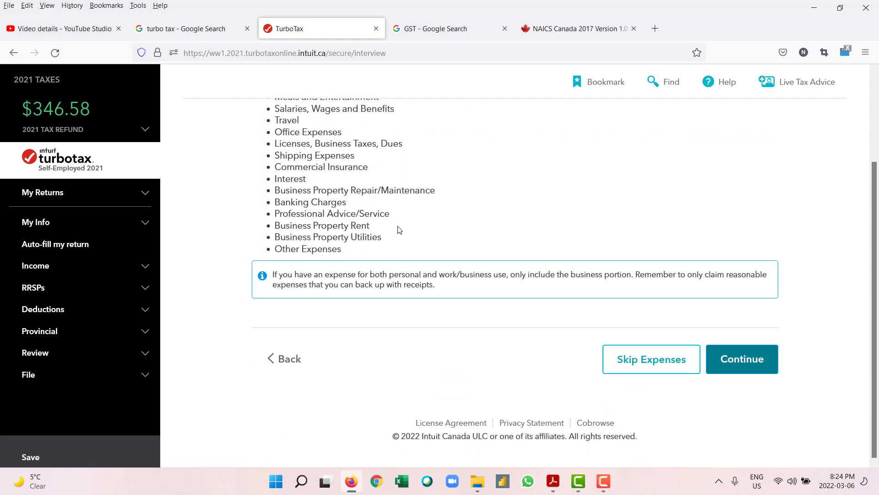
pyautogui.click(731, 363)
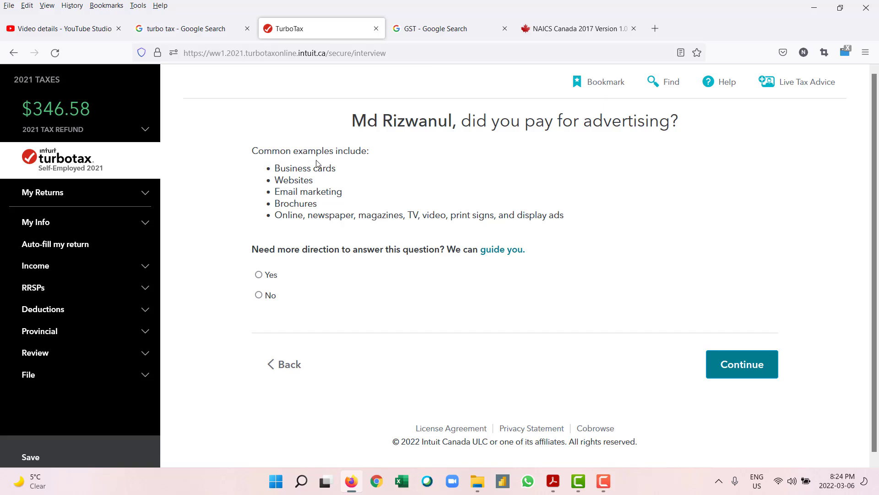
pyautogui.click(293, 365)
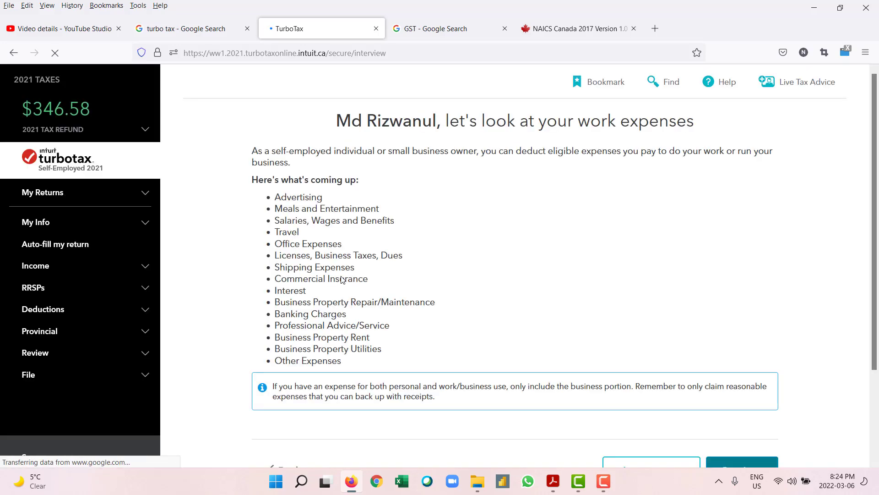
pyautogui.scroll(-1, 348, 311)
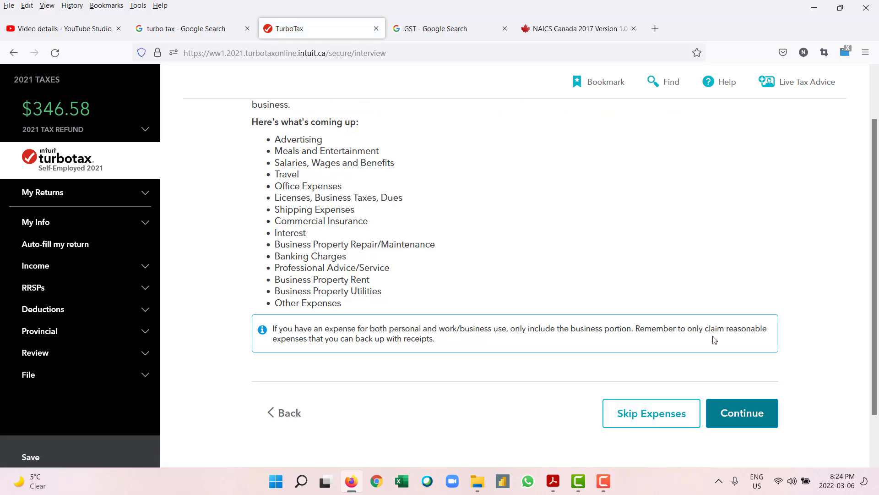
pyautogui.scroll(1, 277, 175)
pyautogui.scroll(-2, 333, 206)
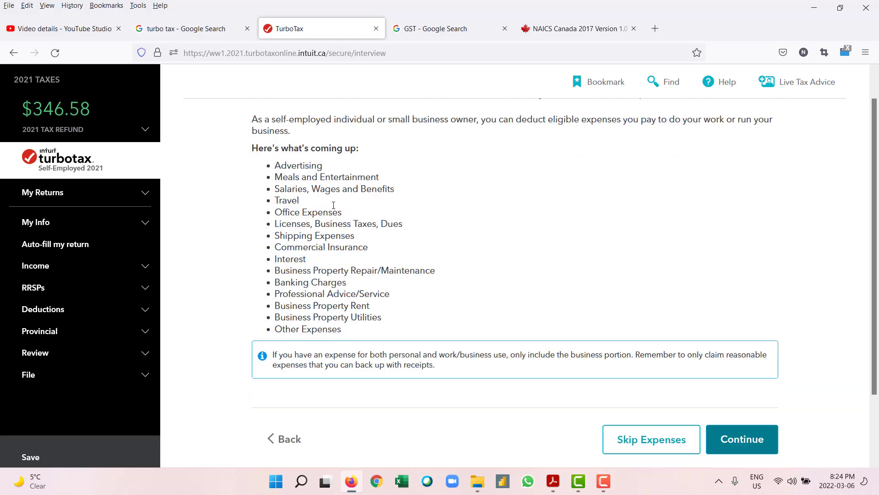
pyautogui.click(709, 361)
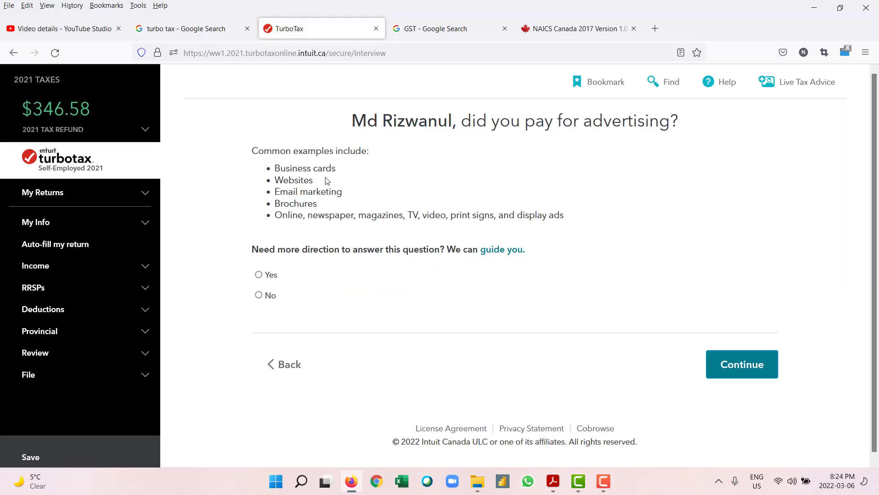
# Step: Answer No to advertising and Yes to meals, entering 100.00 as the meals and entertainment total
pyautogui.click(260, 294)
pyautogui.click(764, 365)
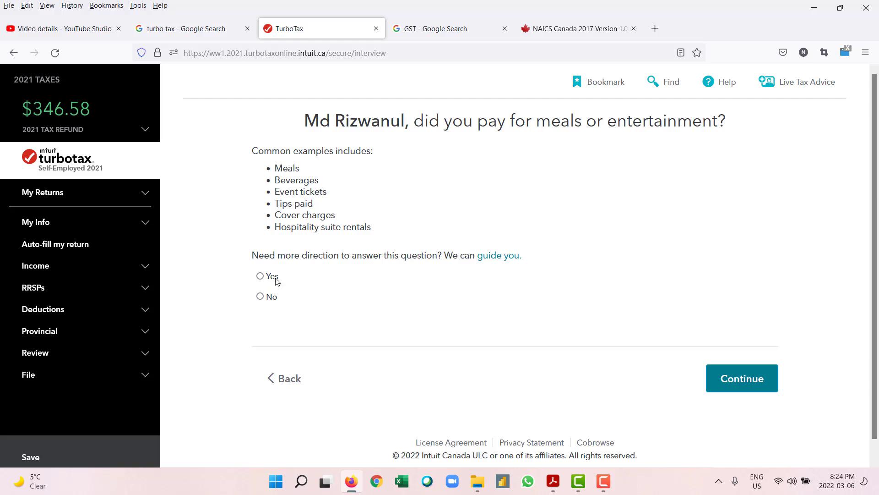
pyautogui.click(261, 277)
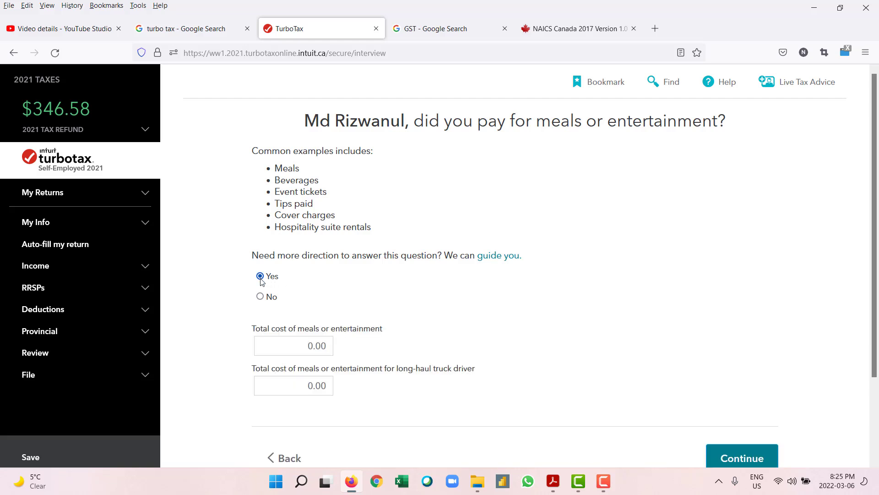
pyautogui.click(320, 348)
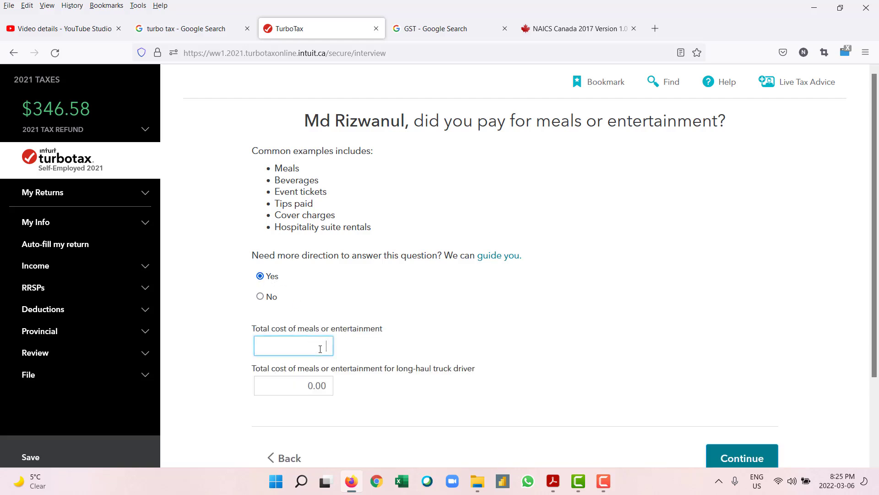
pyautogui.click(351, 281)
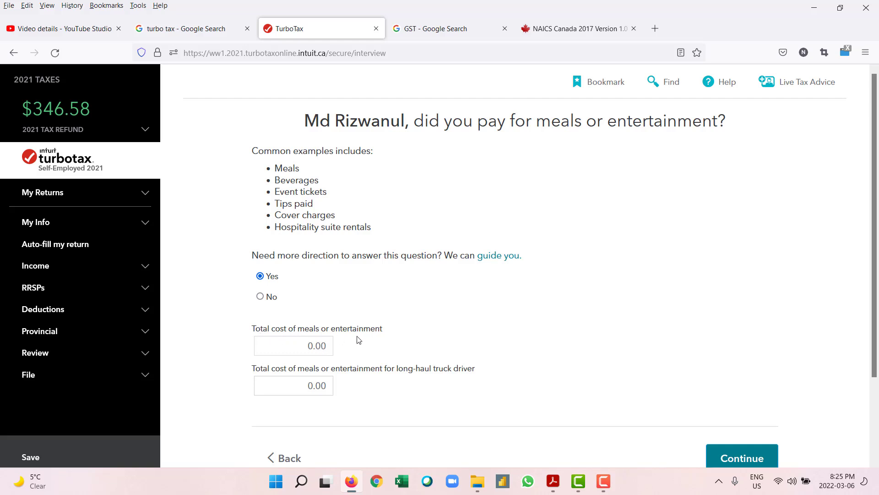
pyautogui.click(323, 346)
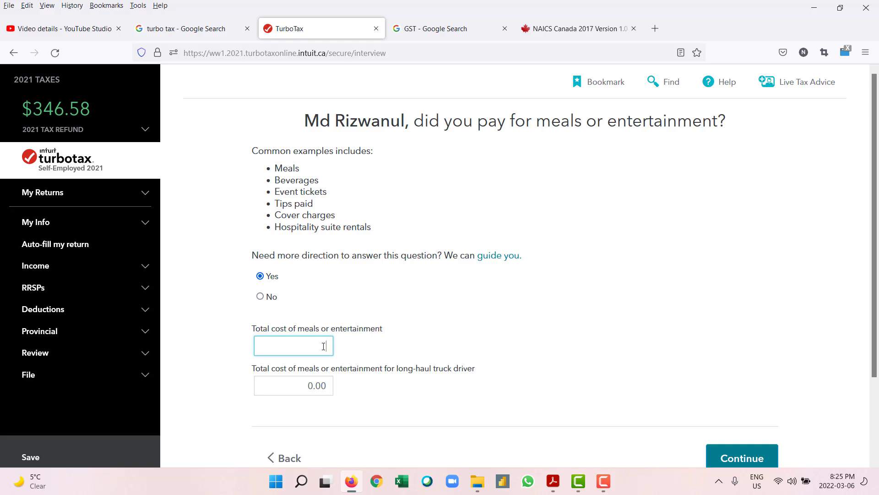
pyautogui.write('100')
pyautogui.click(443, 370)
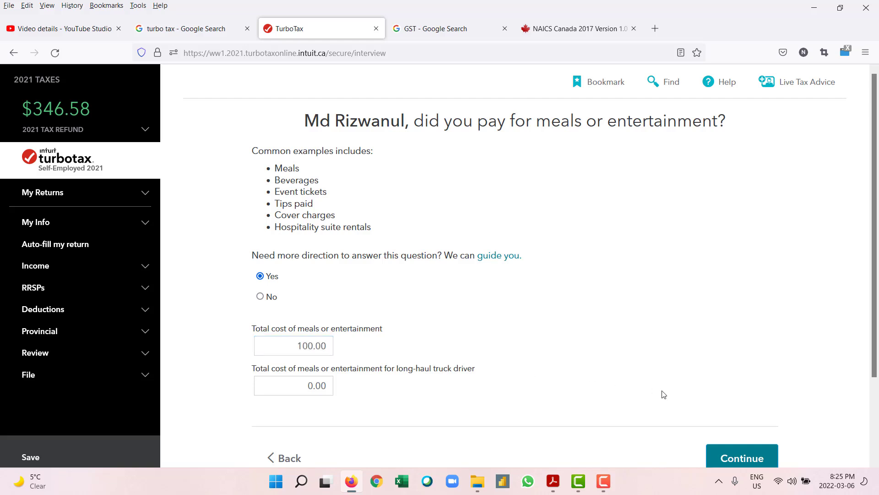
pyautogui.click(721, 454)
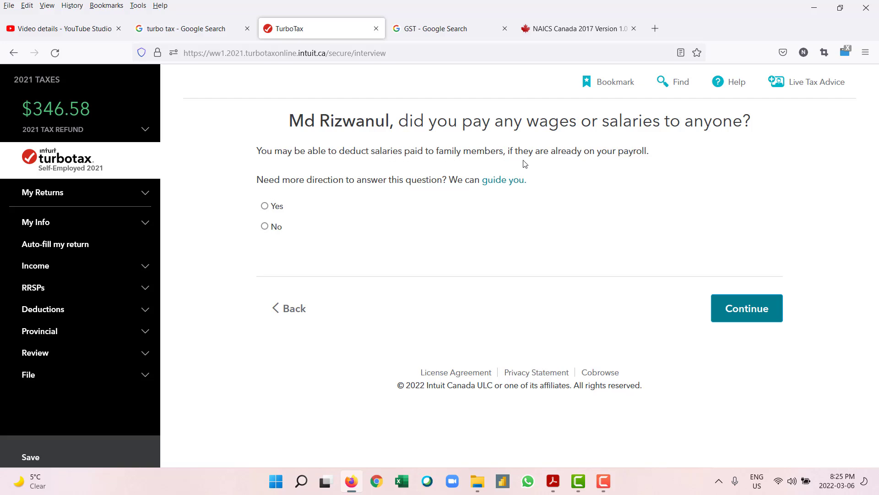
# Step: Answer No to both wages or salaries and business travel costs
pyautogui.click(265, 226)
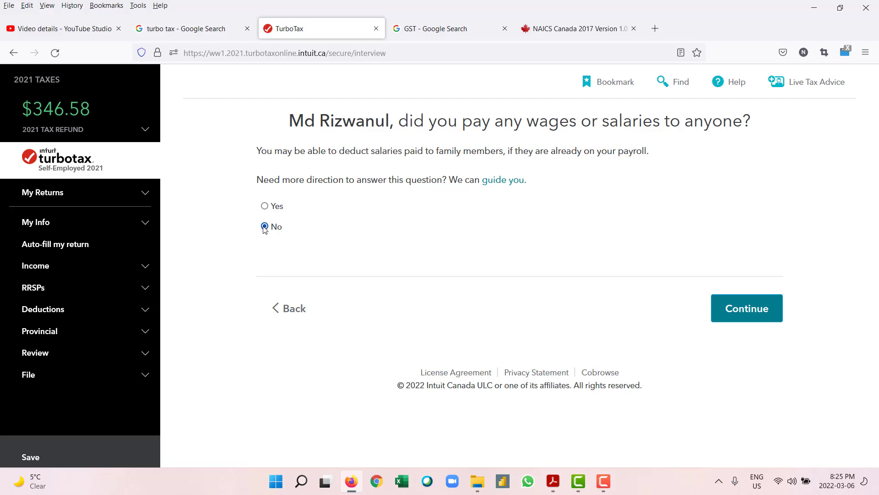
pyautogui.click(747, 317)
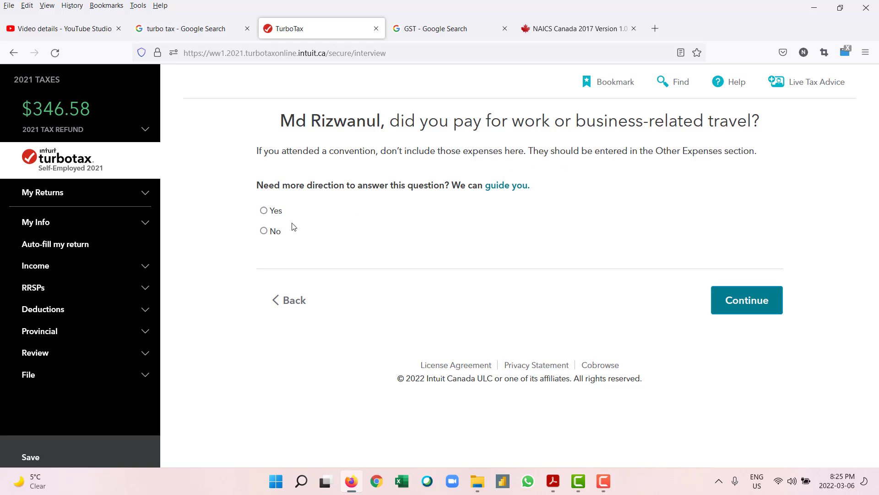
pyautogui.click(266, 211)
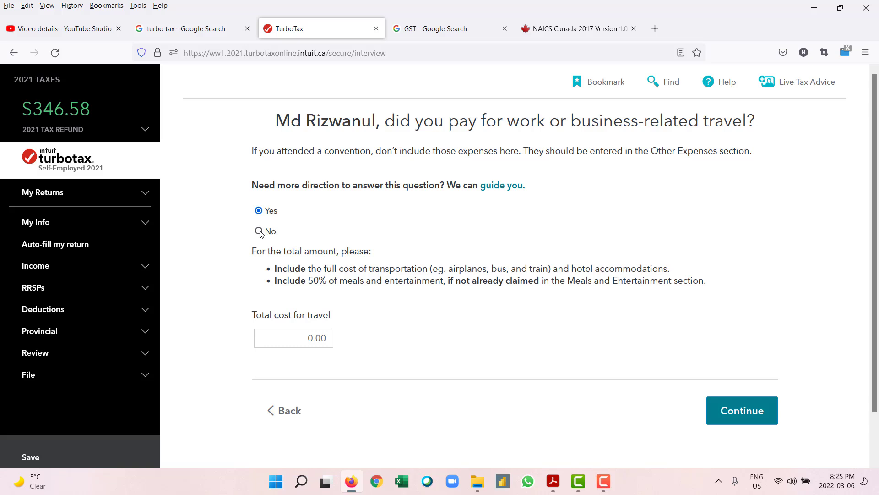
pyautogui.click(260, 231)
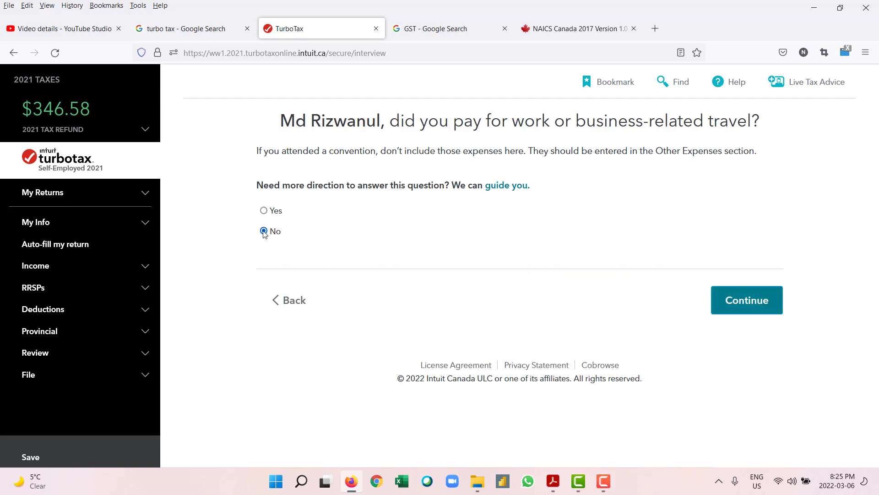
pyautogui.click(746, 299)
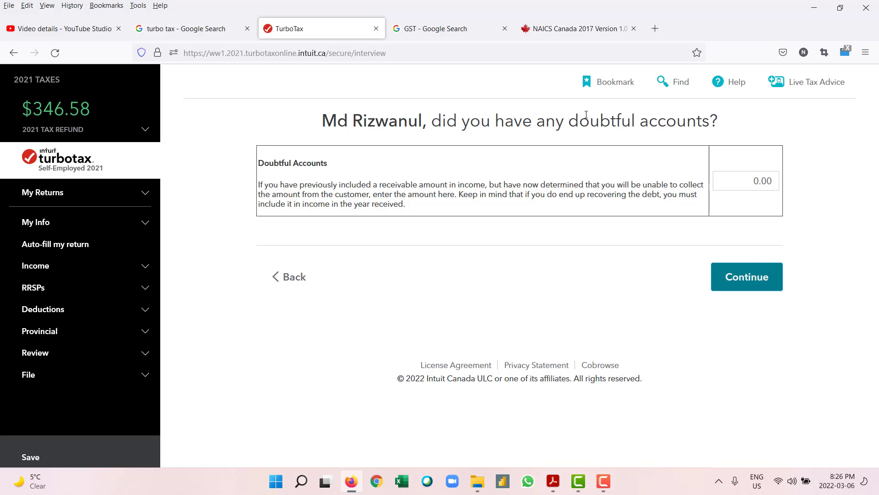
# Step: Leave doubtful accounts, licences, shipping, fuel, insurance, interest, maintenance and office supplies at 0.00
pyautogui.click(744, 273)
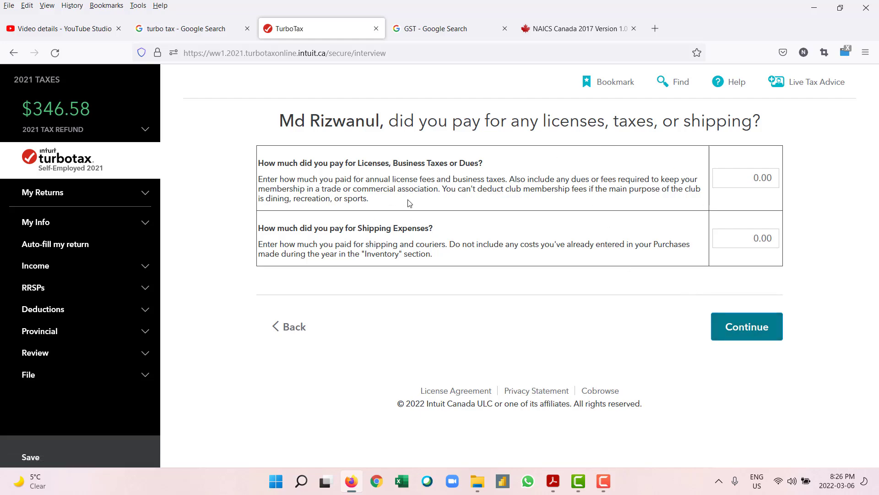
pyautogui.click(739, 328)
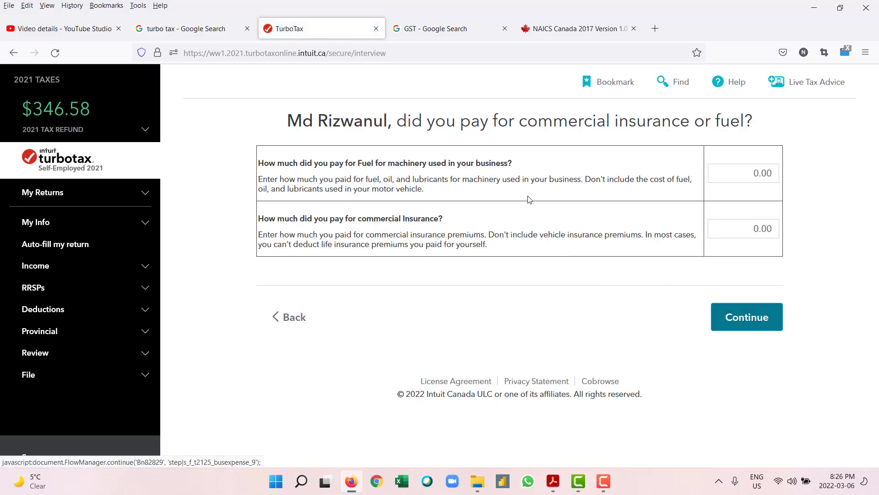
pyautogui.click(759, 317)
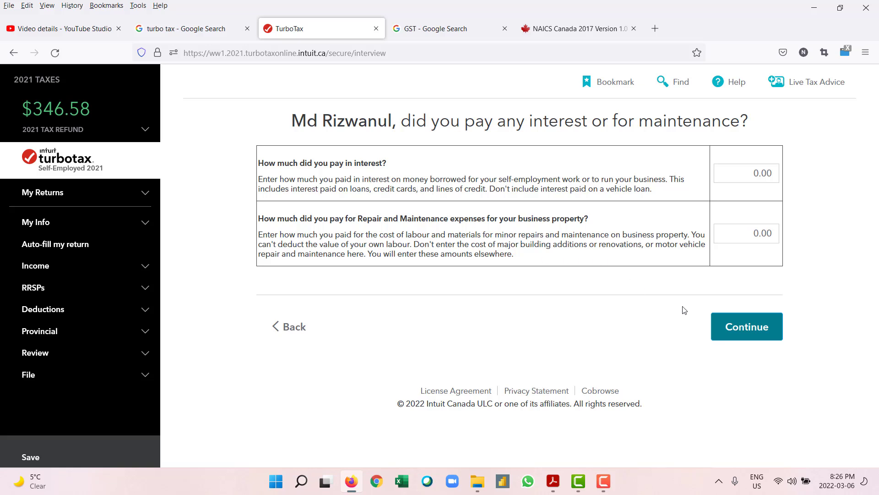
pyautogui.click(734, 326)
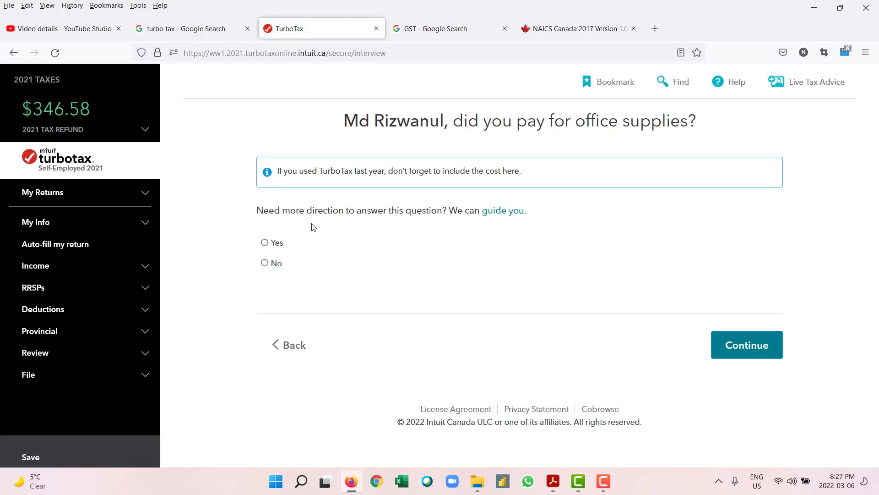
pyautogui.click(742, 347)
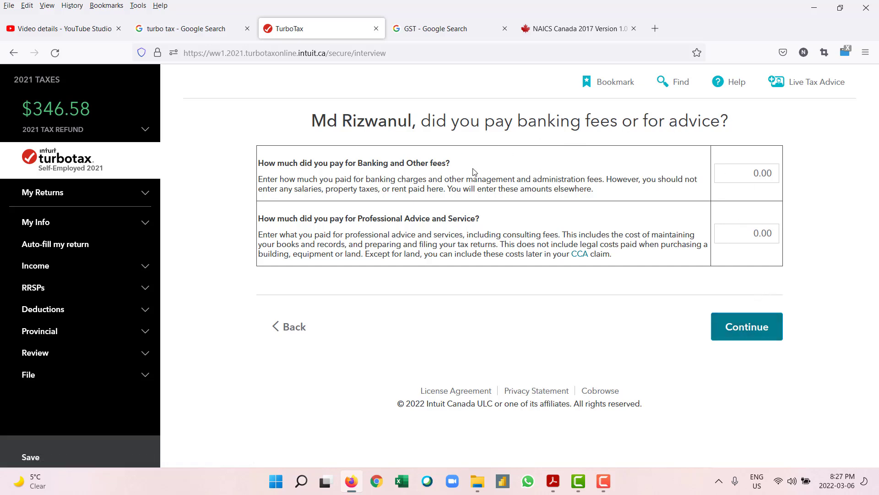
# Step: Leave banking fees, professional advice, property taxes and rent at 0.00
pyautogui.click(747, 327)
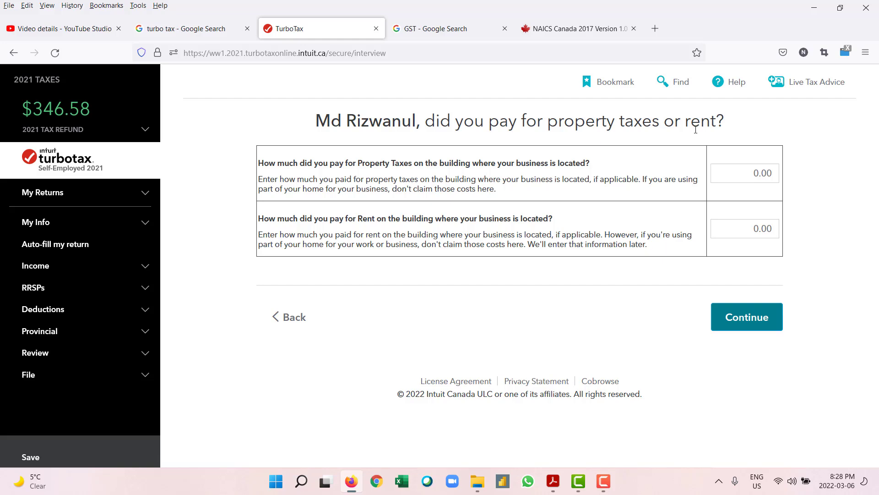
pyautogui.click(714, 317)
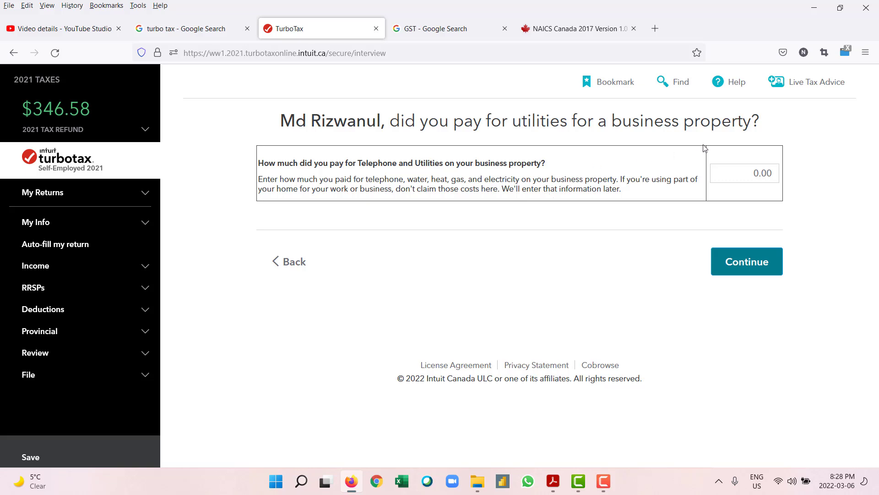
# Step: Leave utilities and other expenses at 0.00, skip fixed assets, and answer No to home use
pyautogui.click(746, 259)
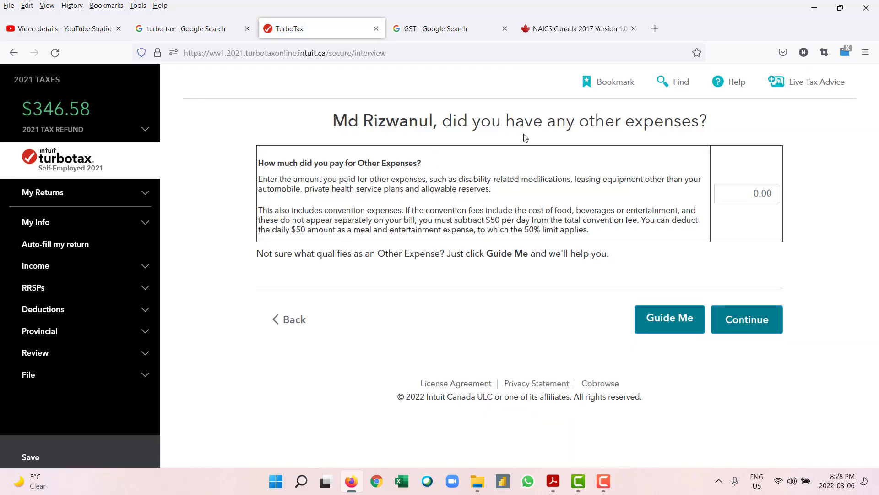
pyautogui.click(762, 330)
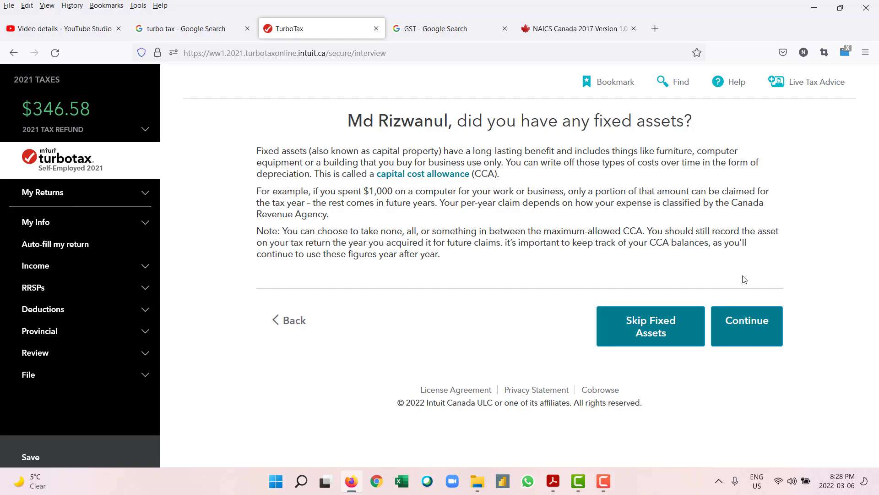
pyautogui.click(758, 333)
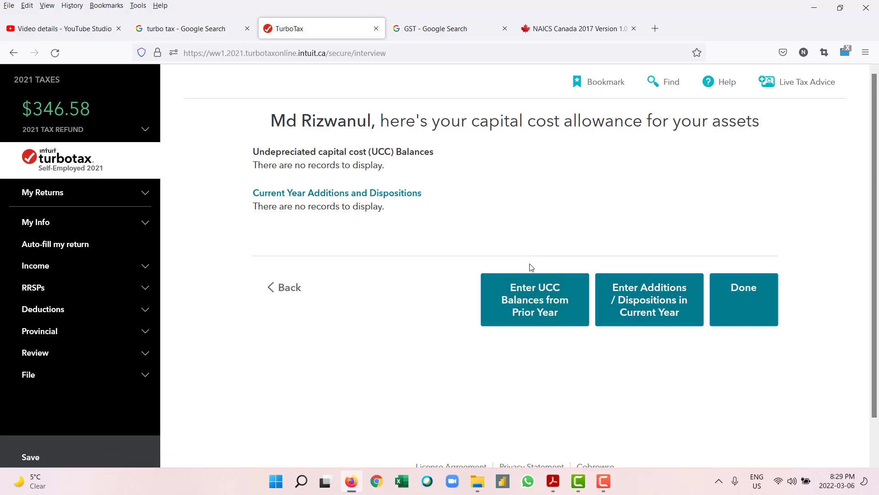
pyautogui.click(289, 297)
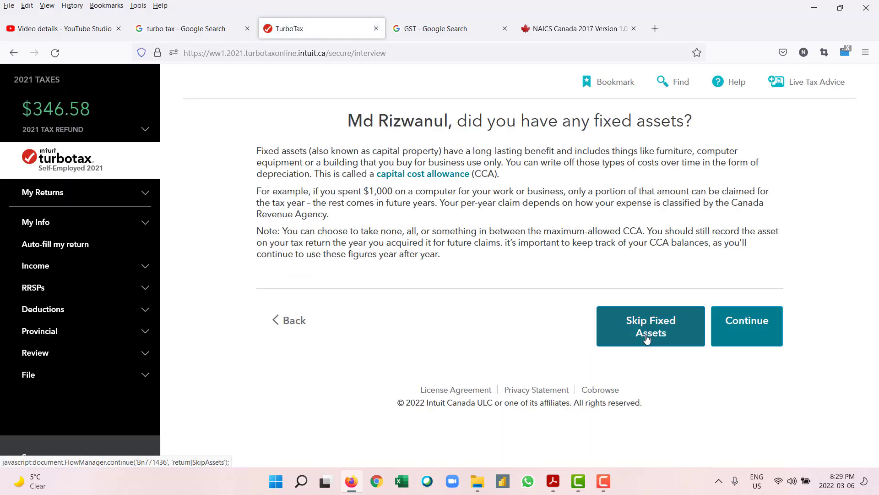
pyautogui.click(646, 338)
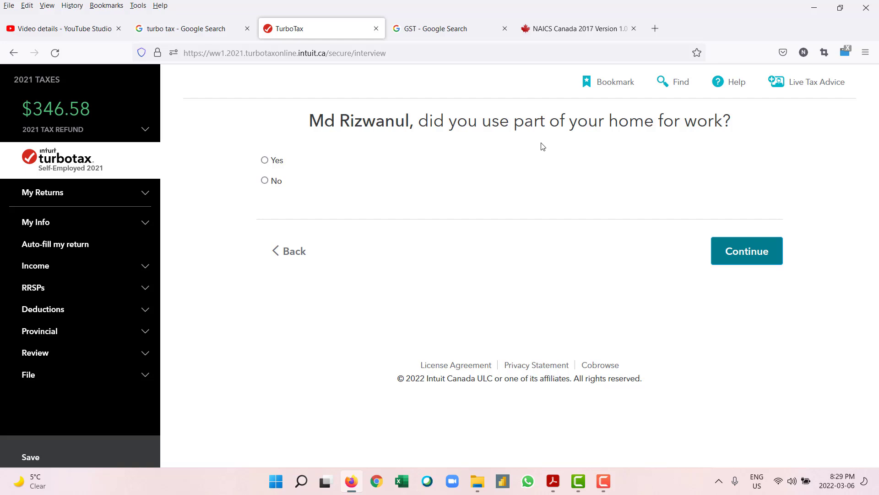
pyautogui.click(276, 182)
# Step: Confirm the Faber App summary shows 971.00 net income, then minimize Firefox to the desktop
pyautogui.click(744, 257)
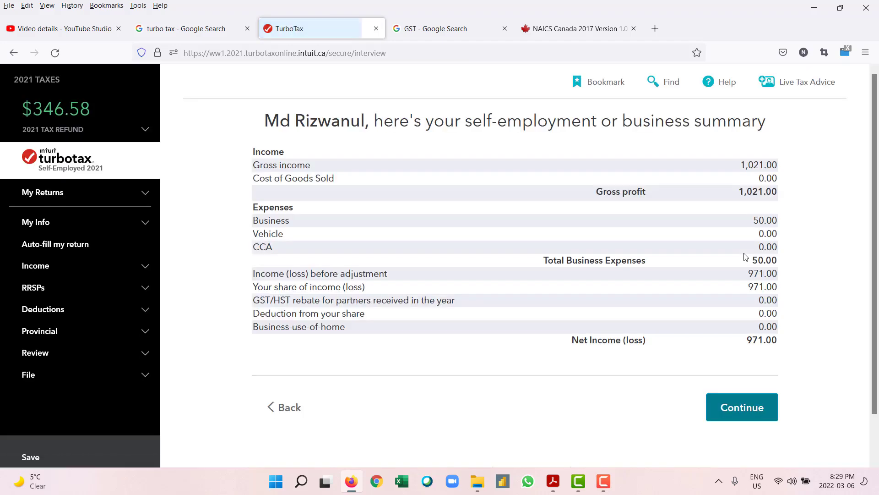
pyautogui.click(607, 485)
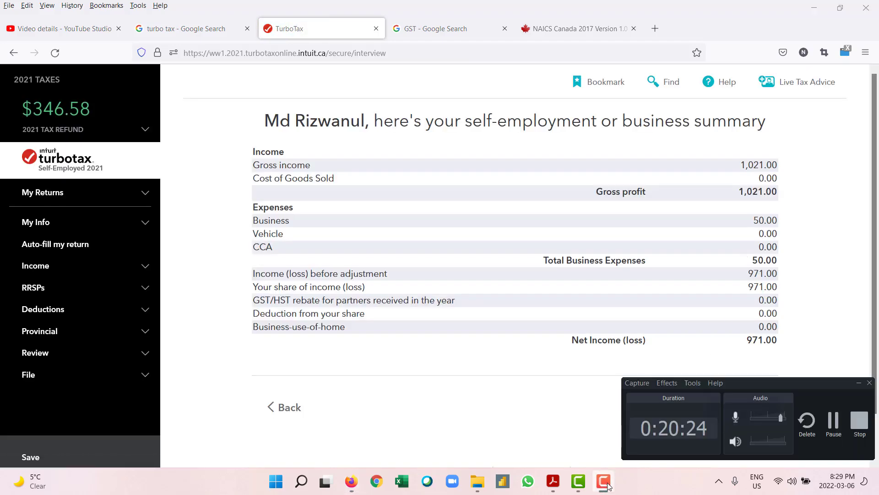
pyautogui.click(604, 481)
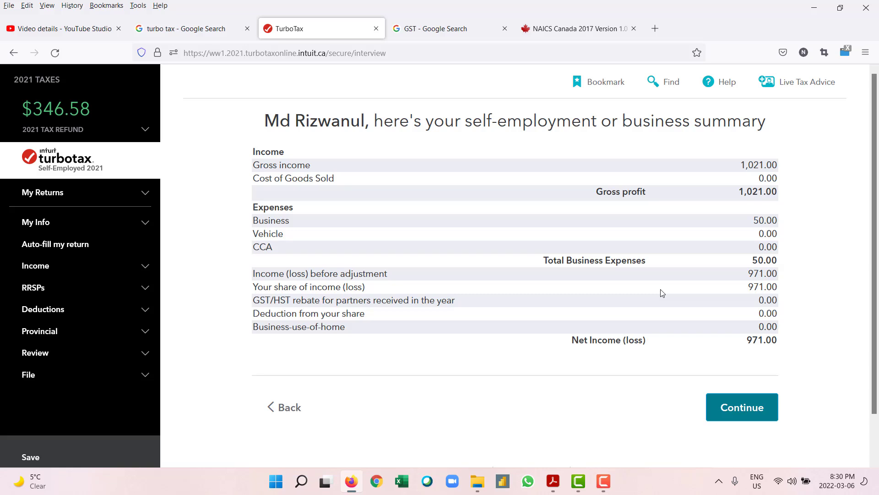
pyautogui.click(739, 409)
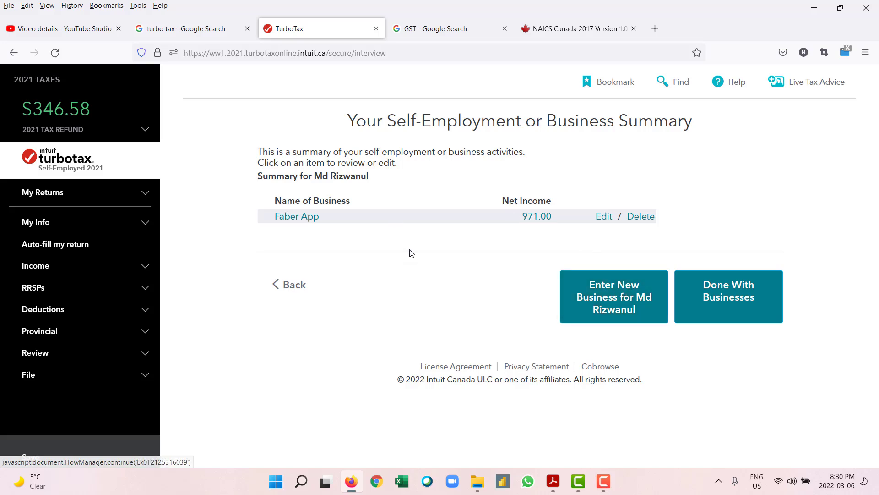
pyautogui.click(295, 299)
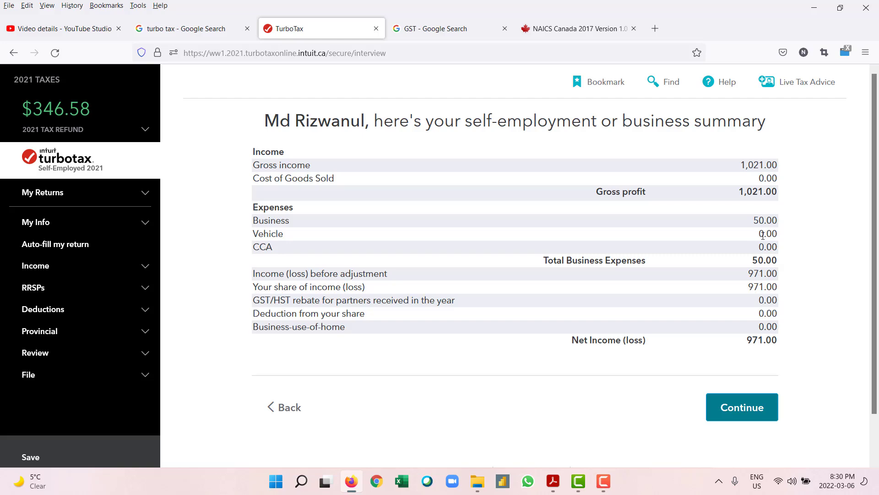
pyautogui.press('super+d')
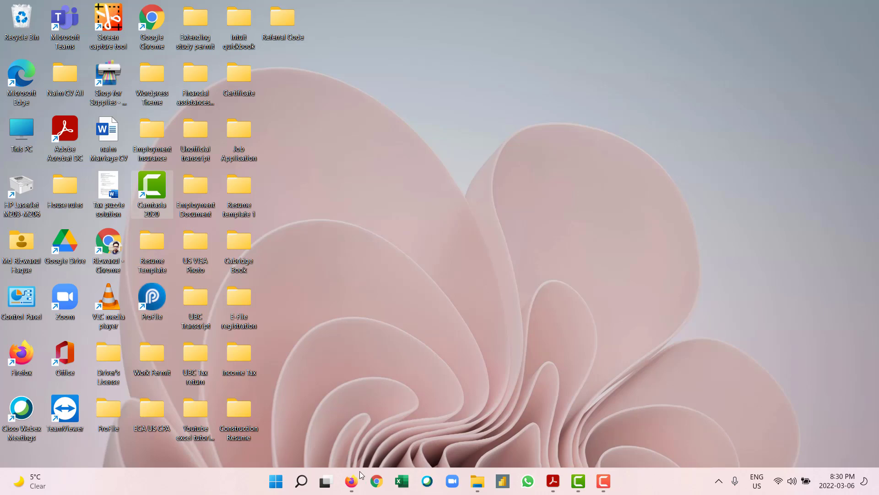
# Step: Open the 5010-r-fill-21e return PDF from the Income Tax folder on the desktop
pyautogui.click(353, 484)
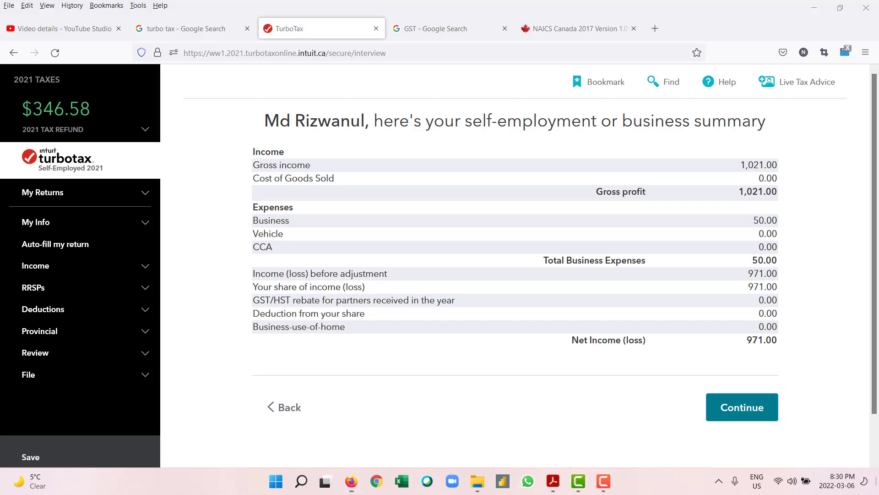
pyautogui.click(352, 480)
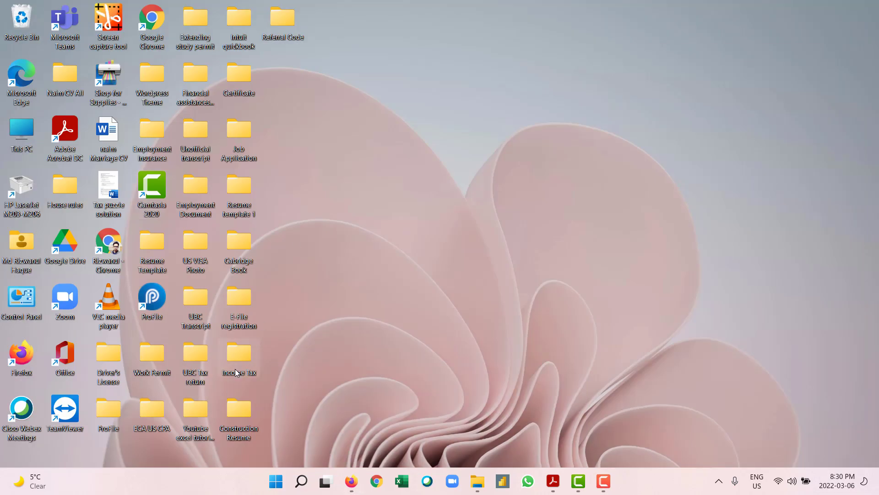
pyautogui.doubleClick(236, 371)
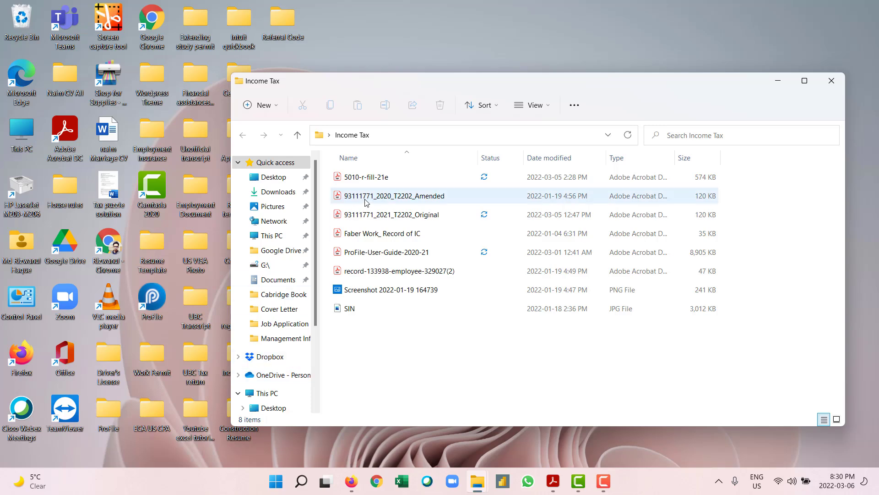
pyautogui.click(374, 177)
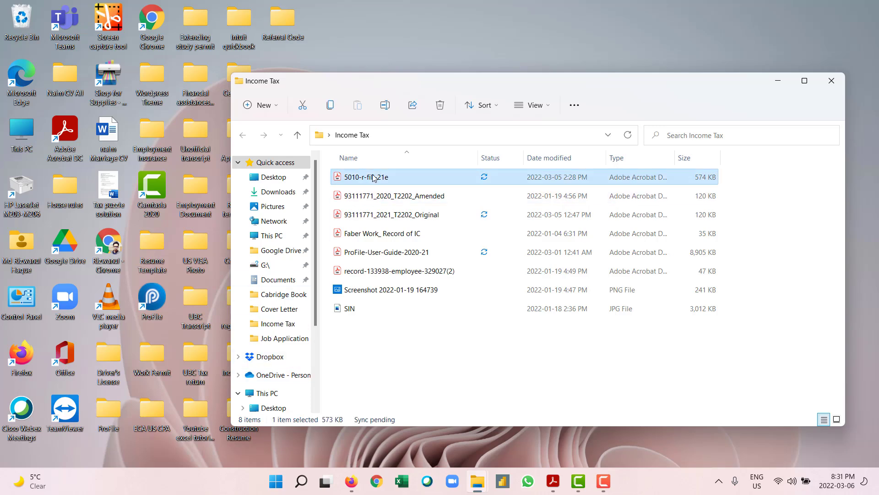
pyautogui.doubleClick(375, 177)
pyautogui.scroll(2, 534, 311)
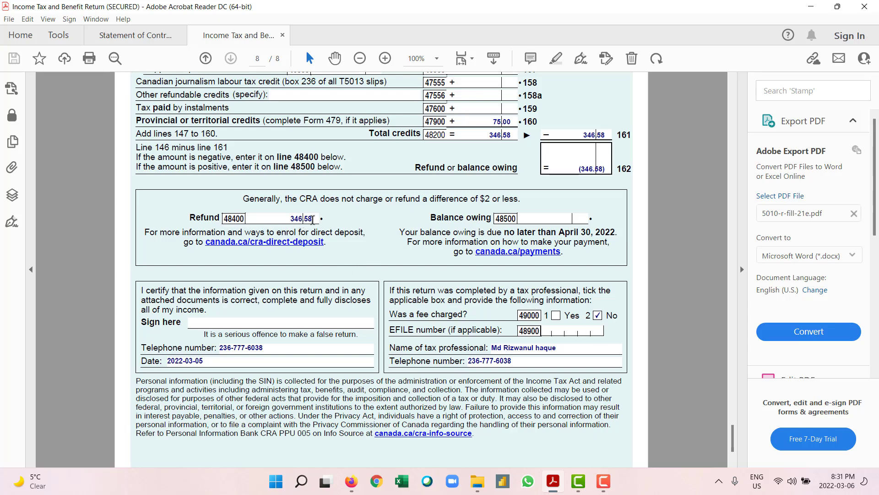
# Step: Review the 5010 return's self-employment income lines and its last page in Acrobat Reader
pyautogui.scroll(8, 293, 213)
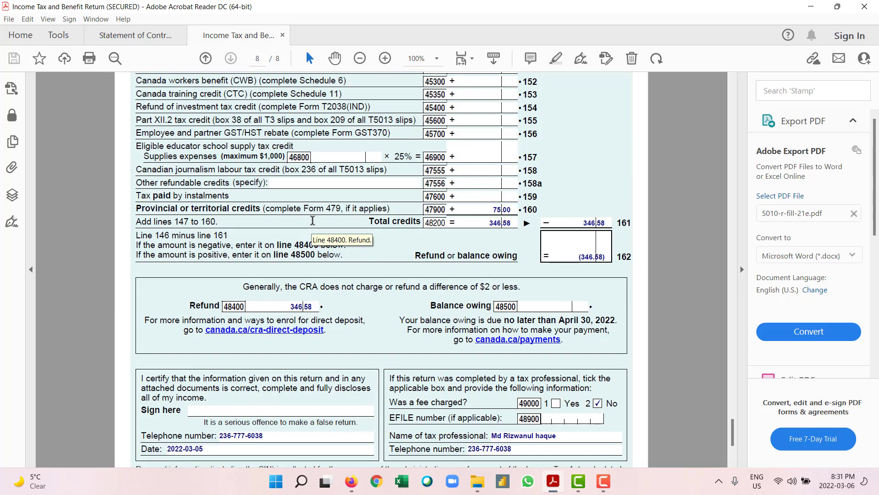
pyautogui.scroll(4, 359, 233)
pyautogui.scroll(3, 423, 233)
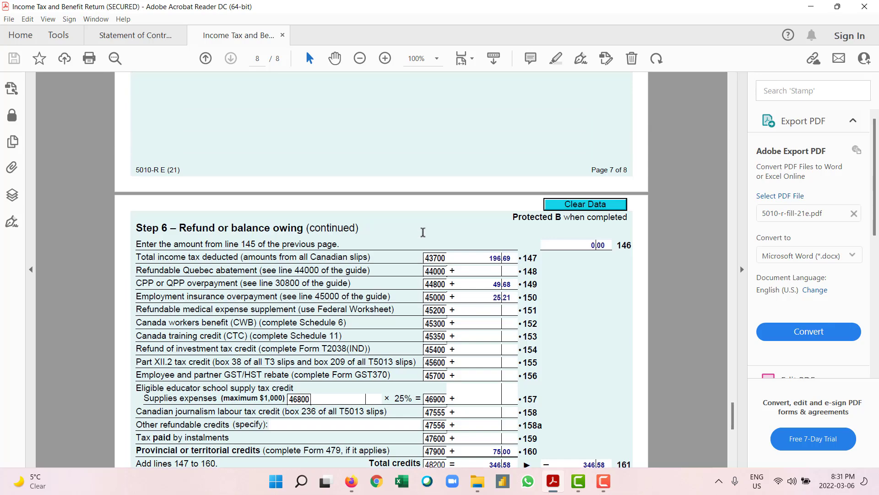
pyautogui.scroll(8, 422, 232)
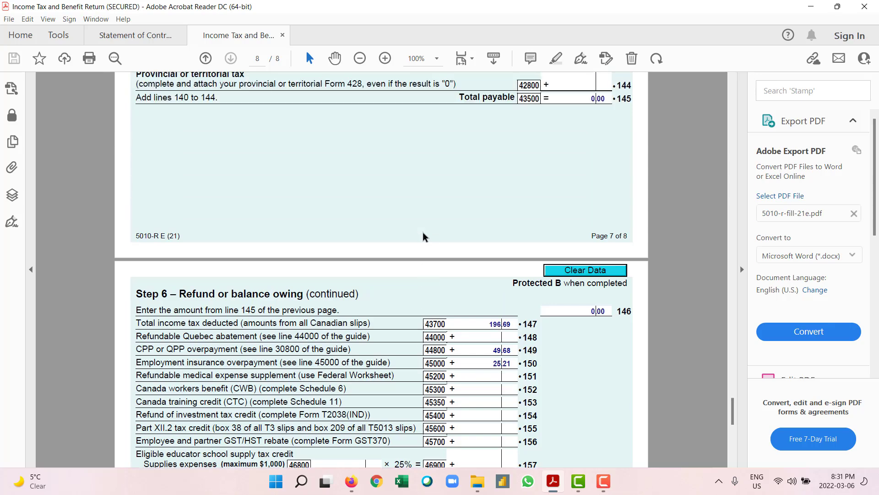
pyautogui.scroll(18, 422, 237)
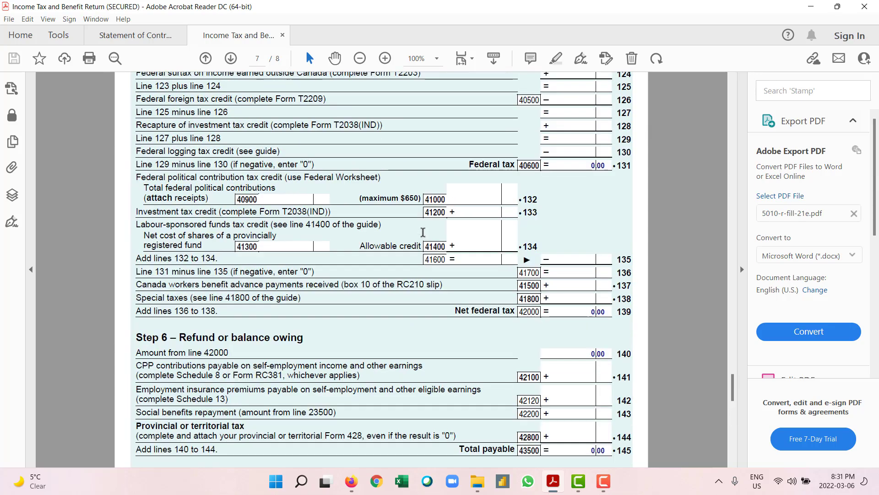
pyautogui.scroll(2, 422, 233)
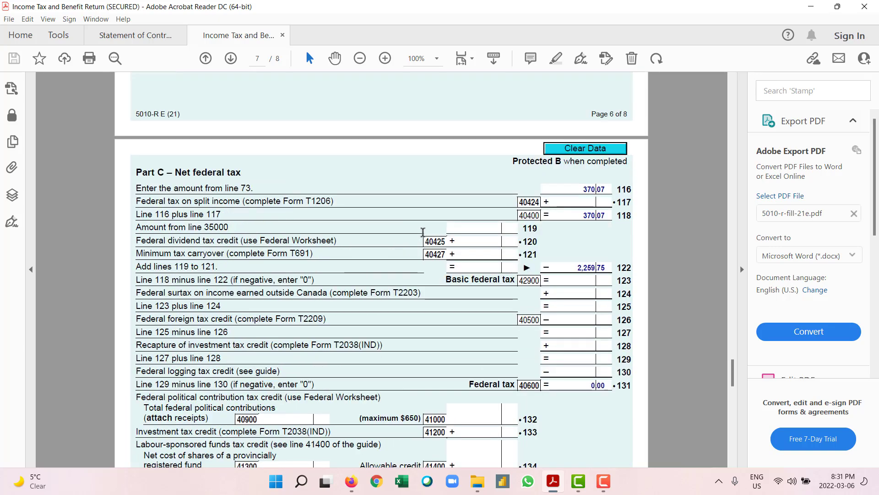
pyautogui.scroll(17, 423, 232)
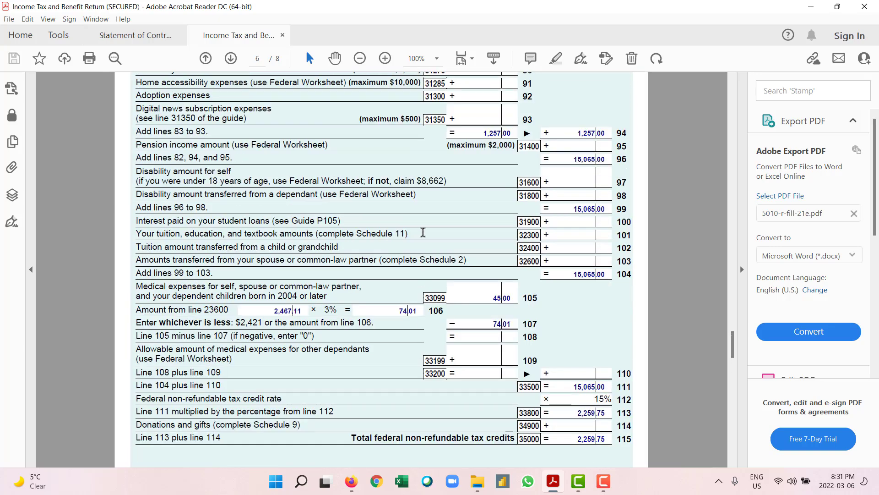
pyautogui.scroll(15, 423, 232)
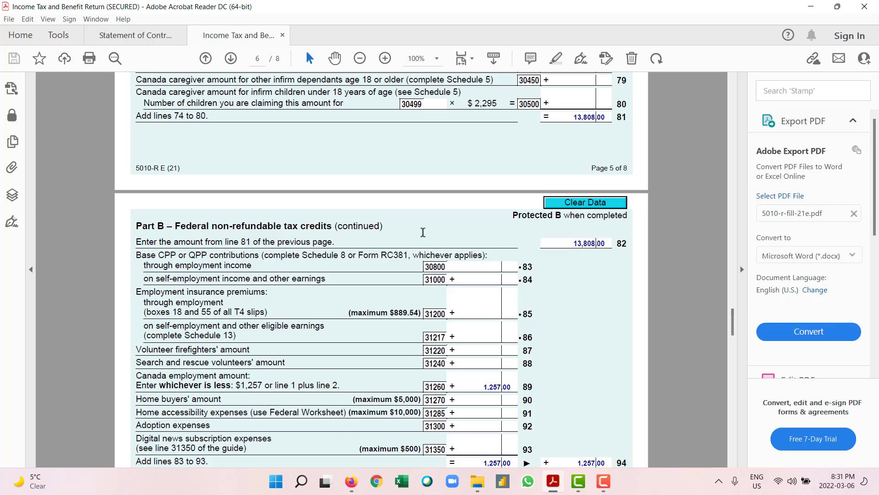
pyautogui.scroll(18, 423, 232)
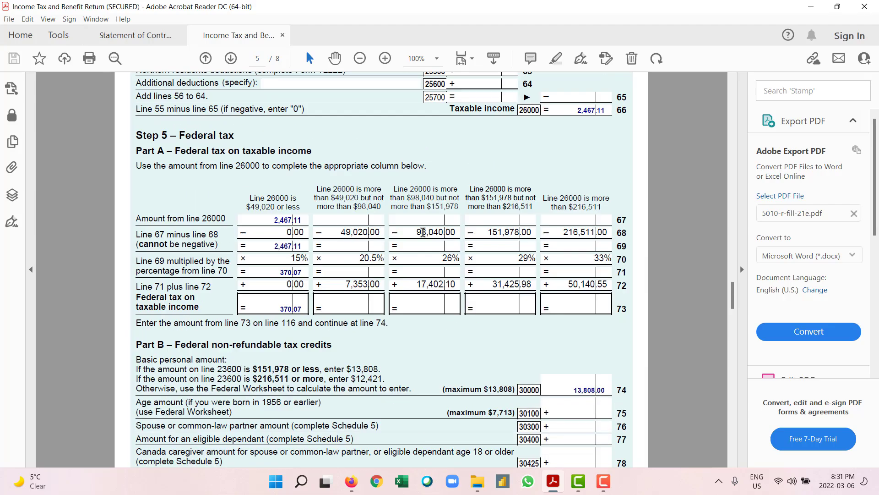
pyautogui.scroll(20, 423, 232)
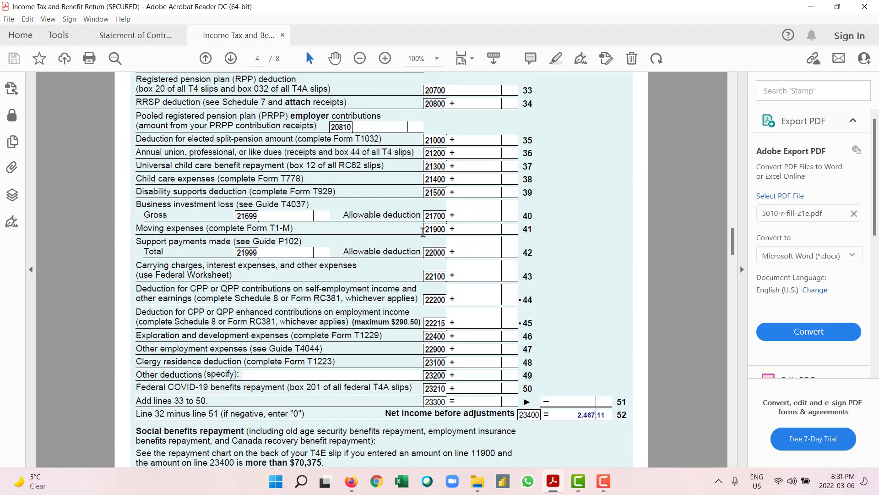
pyautogui.scroll(17, 422, 232)
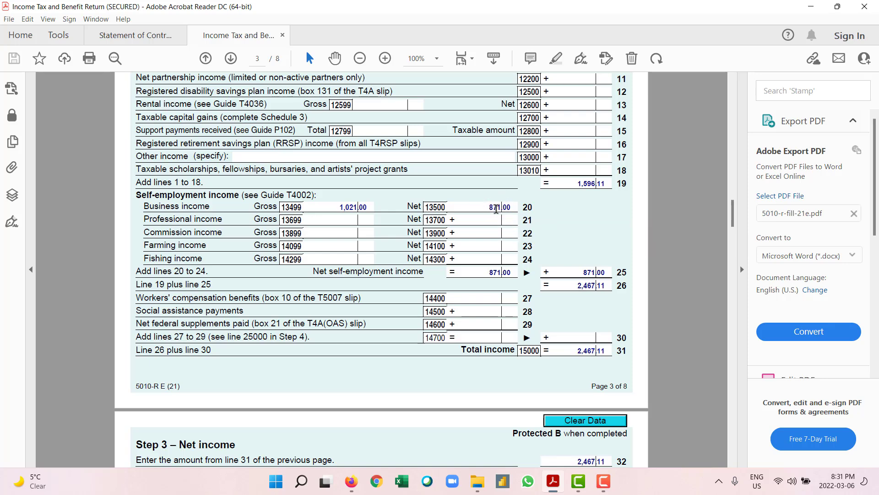
pyautogui.scroll(1, 498, 212)
pyautogui.scroll(1, 497, 212)
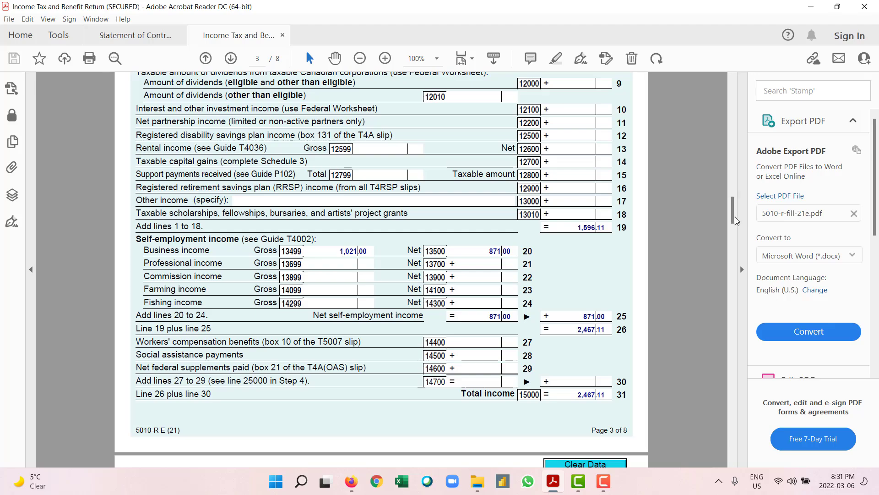
pyautogui.click(734, 310)
pyautogui.press('End')
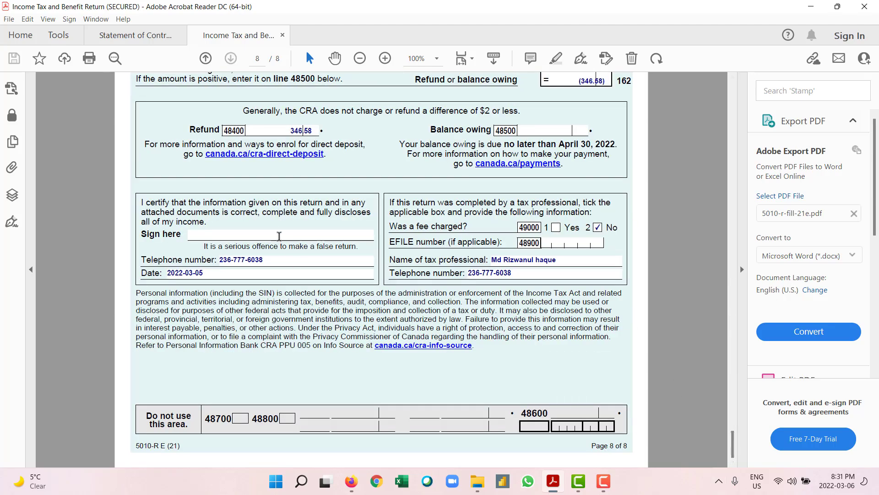
pyautogui.scroll(15, 259, 260)
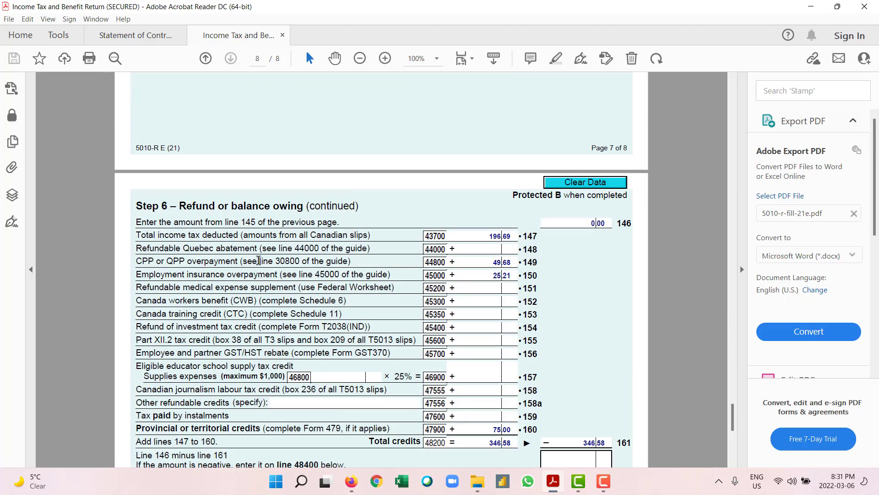
pyautogui.scroll(4, 260, 264)
pyautogui.scroll(-12, 260, 261)
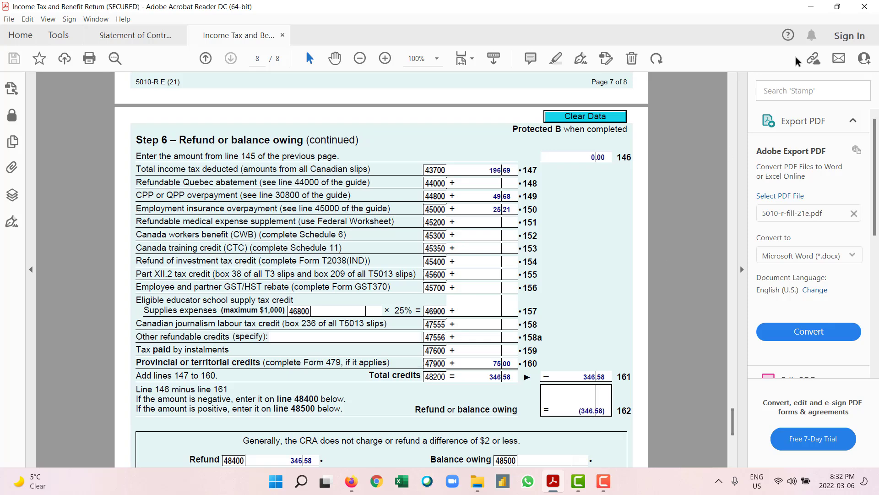
# Step: Close only the 5010 return tab and return to TurboTax in the browser
pyautogui.click(876, 4)
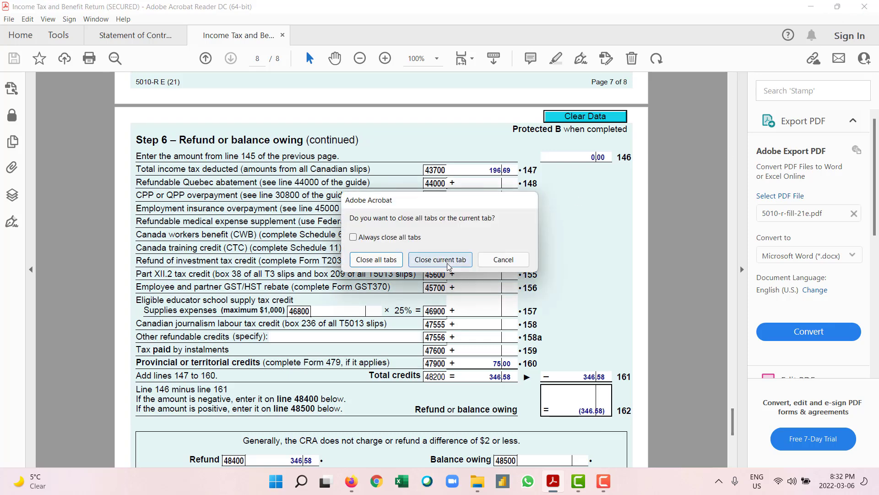
pyautogui.click(422, 267)
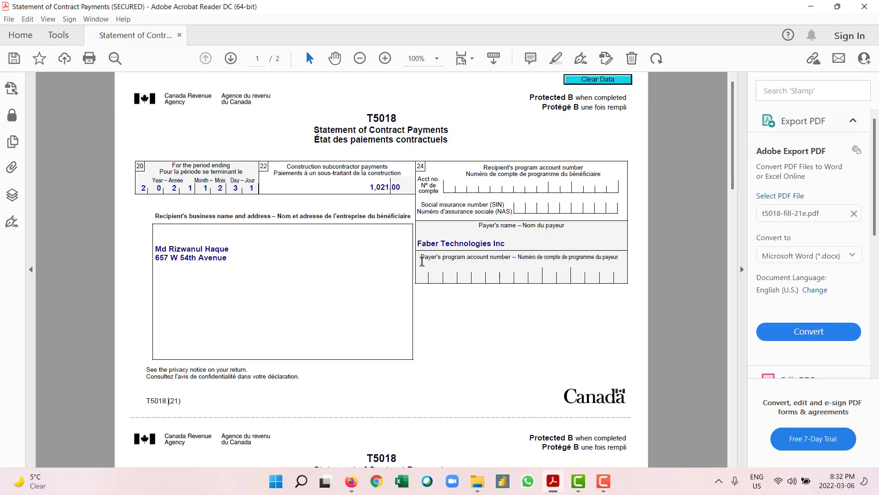
pyautogui.click(351, 481)
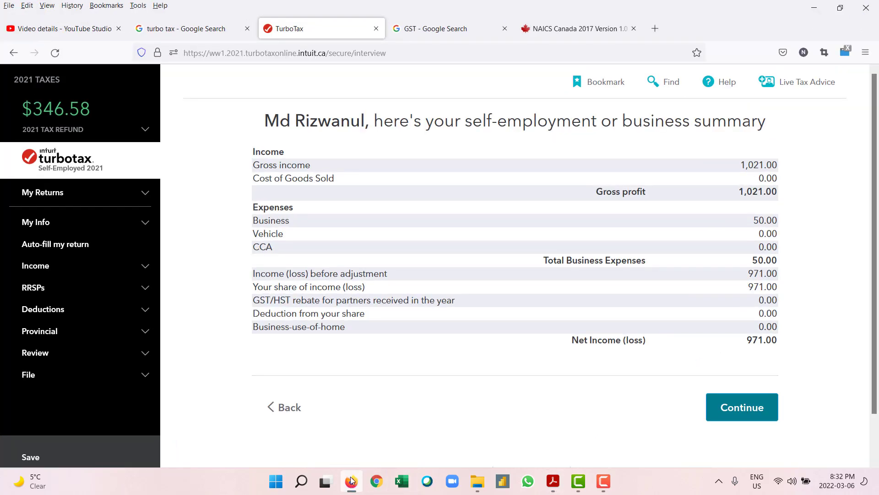
# Step: Continue past the Faber App business summary and finish entering businesses
pyautogui.scroll(-2, 427, 287)
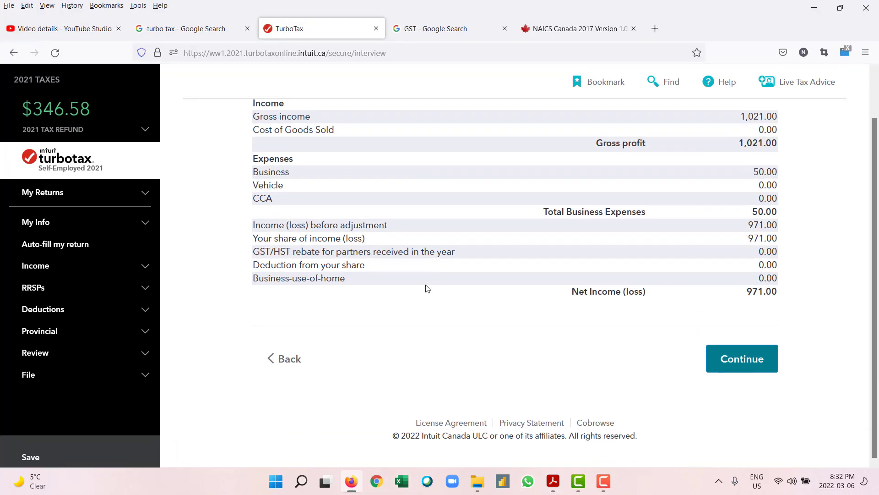
pyautogui.click(725, 361)
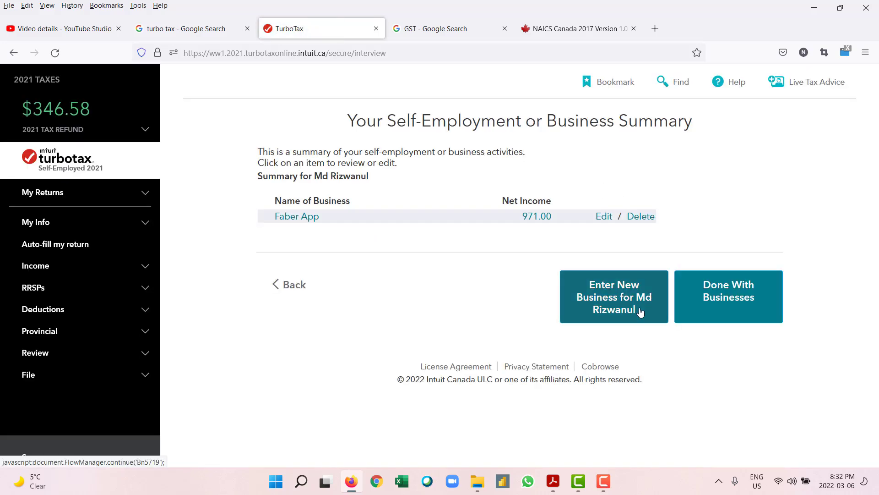
pyautogui.click(717, 299)
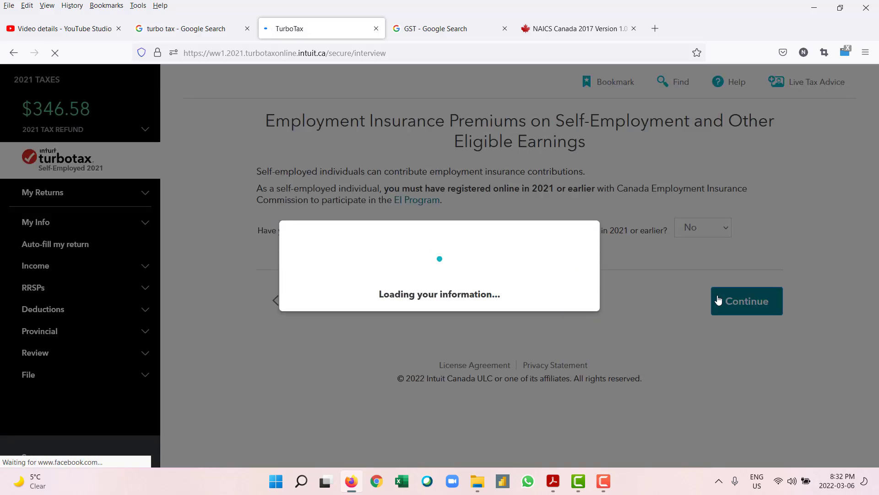
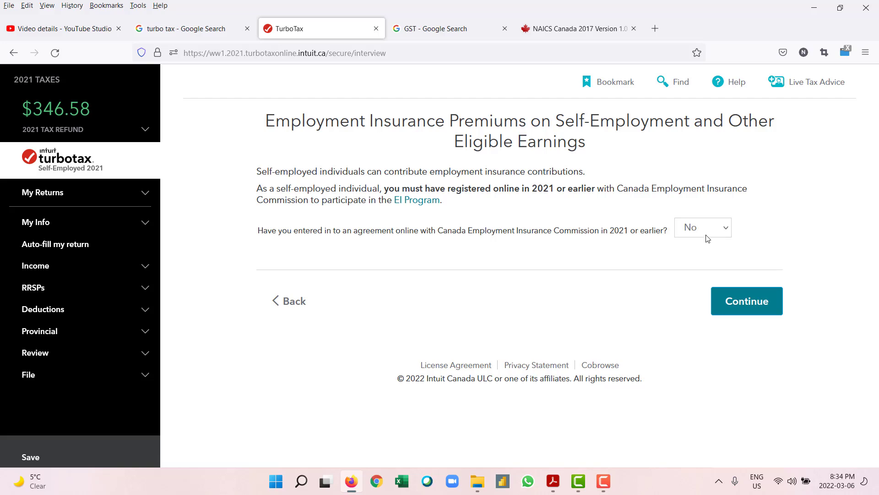
# Step: Continue past the EI premiums and investment tax credit pages and confirm British Columbia as the business location
pyautogui.click(752, 301)
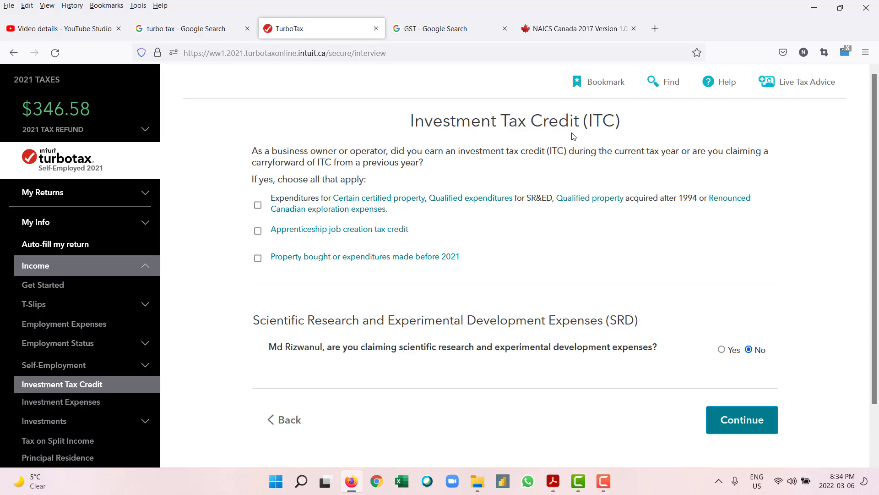
pyautogui.scroll(-2, 574, 164)
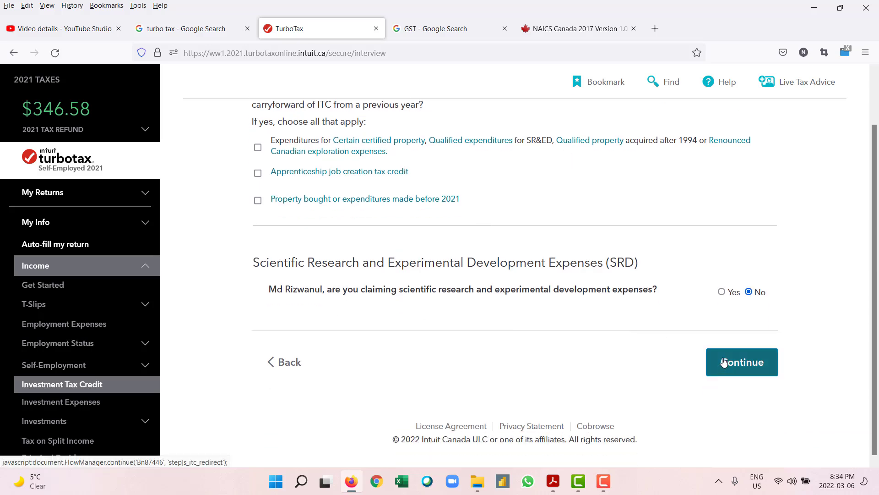
pyautogui.moveTo(723, 362); pyautogui.dragTo(604, 364)
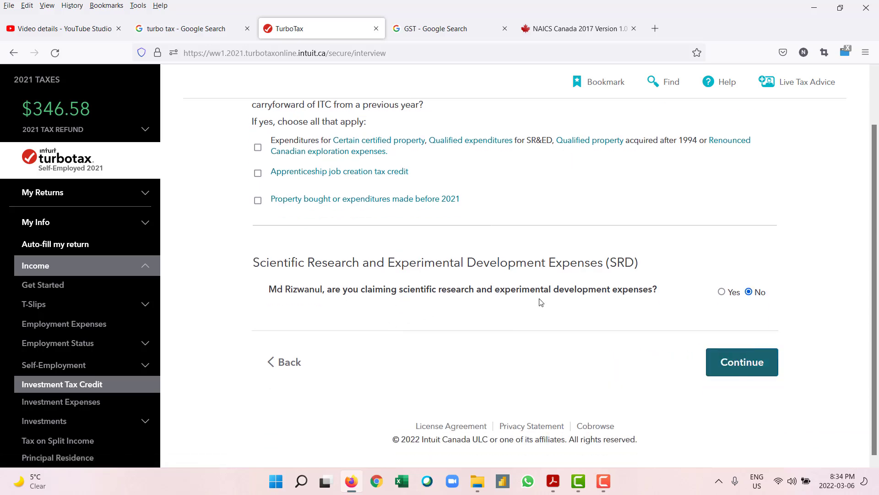
pyautogui.click(736, 370)
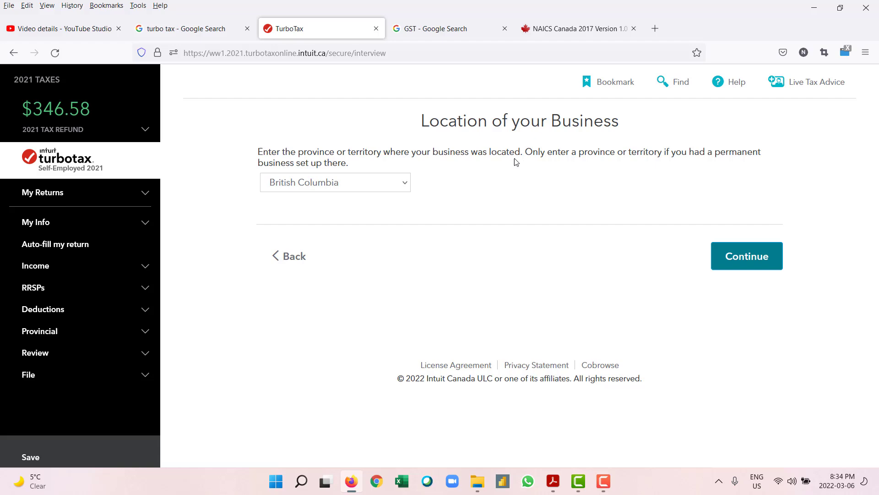
pyautogui.click(736, 262)
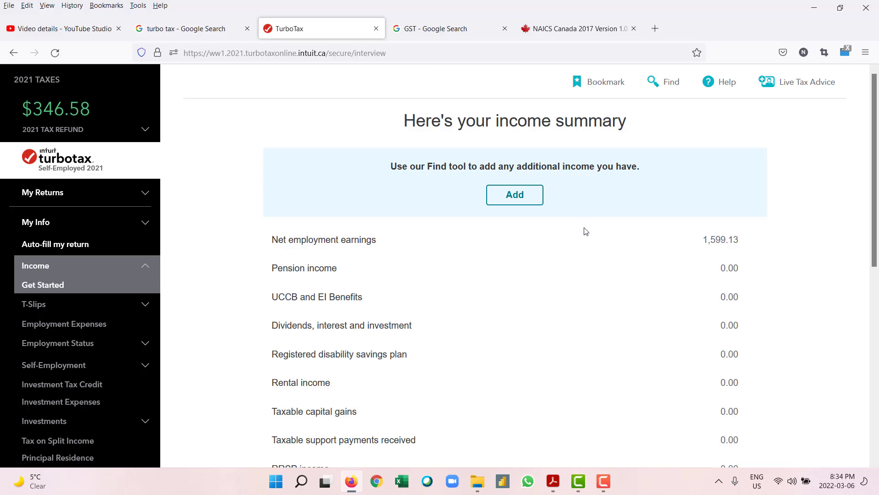
pyautogui.scroll(-5, 583, 229)
pyautogui.scroll(4, 583, 231)
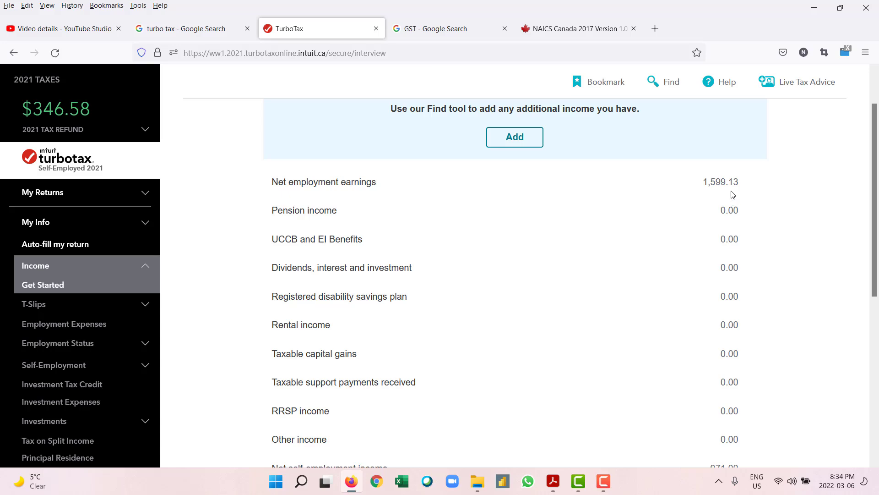
pyautogui.scroll(-5, 732, 194)
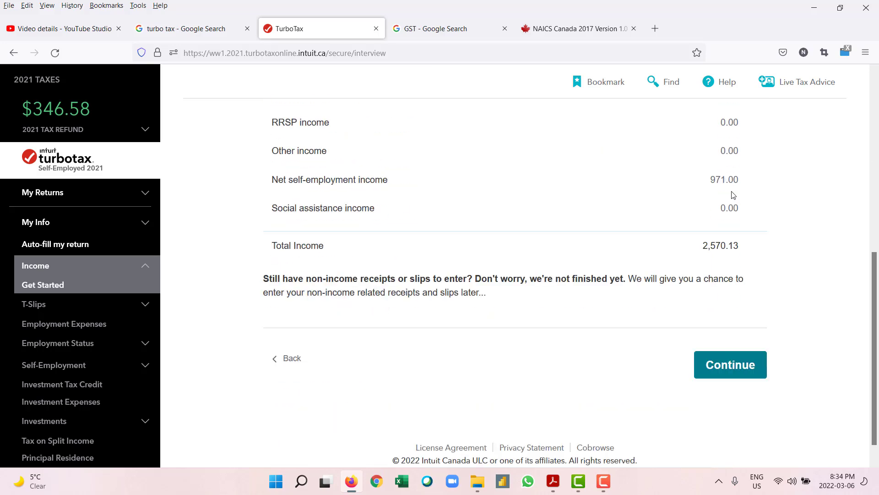
pyautogui.scroll(5, 721, 243)
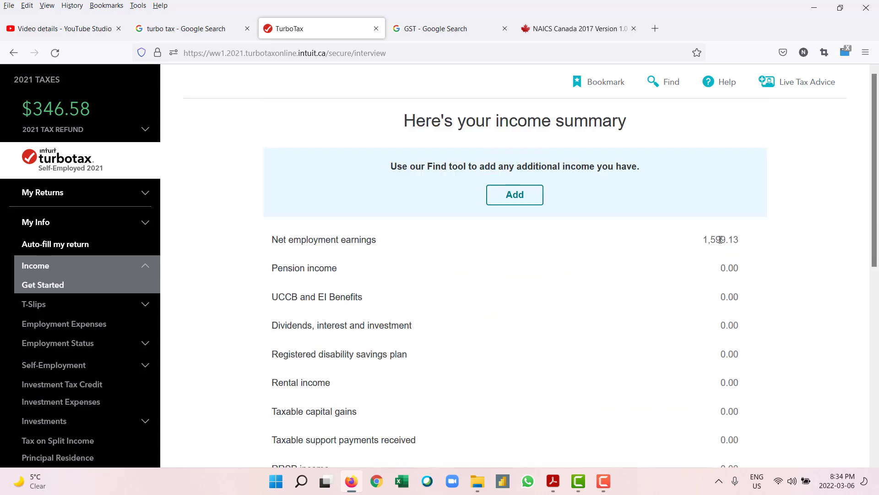
pyautogui.scroll(-7, 721, 243)
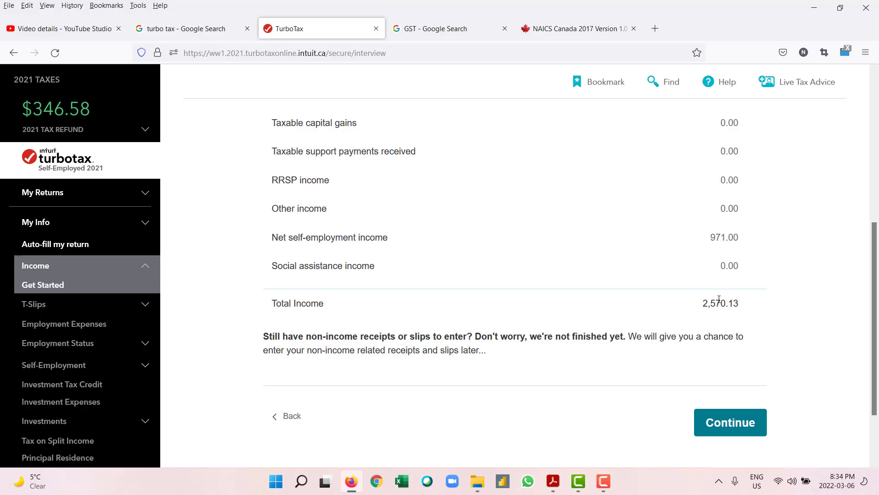
pyautogui.scroll(-1, 718, 300)
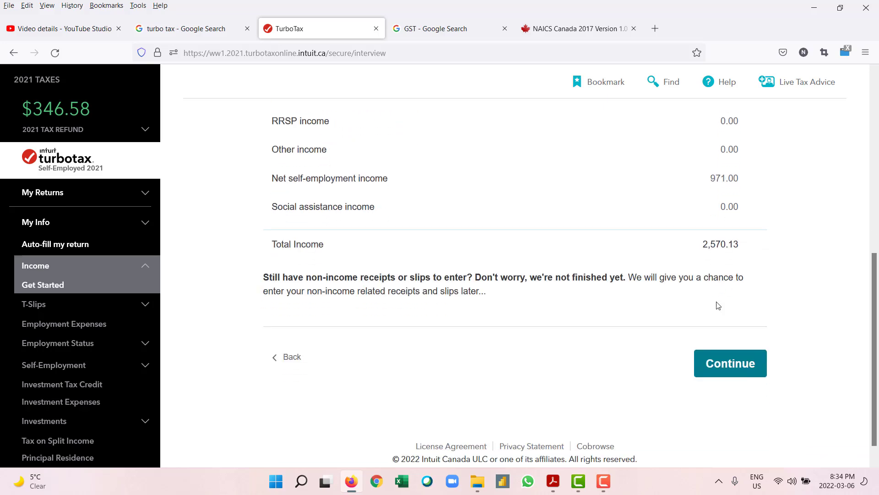
pyautogui.scroll(4, 716, 302)
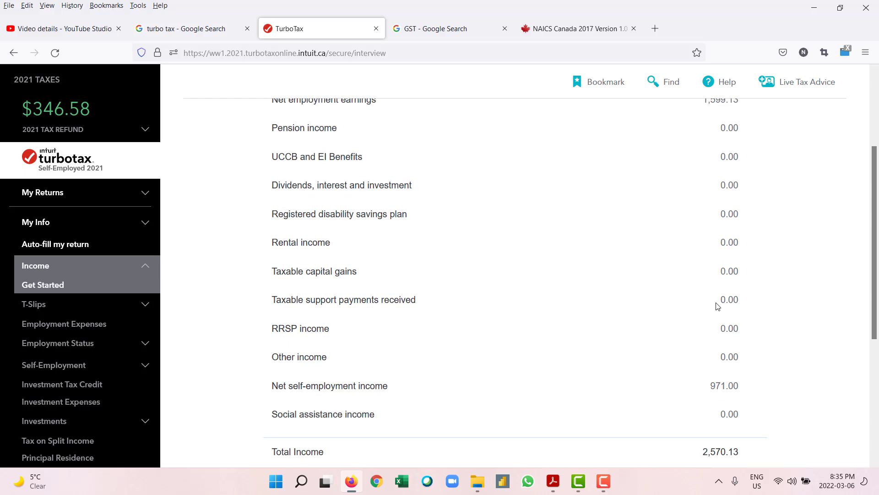
pyautogui.scroll(3, 717, 306)
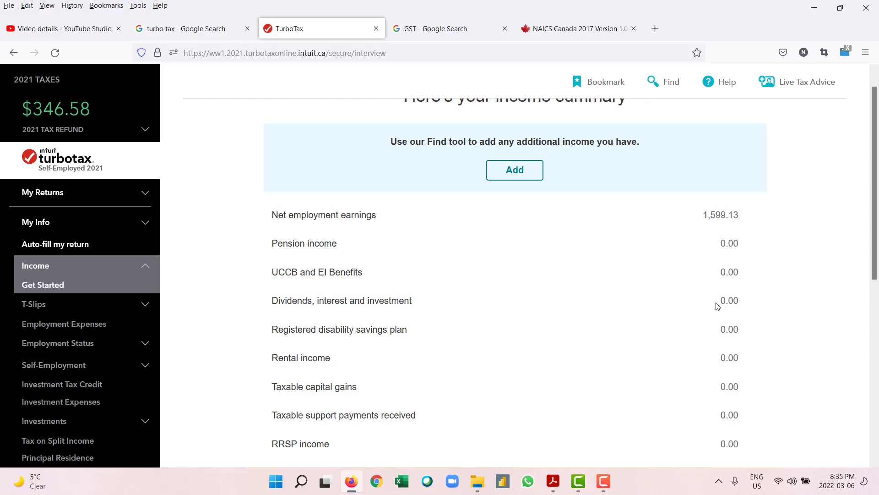
pyautogui.scroll(-5, 765, 238)
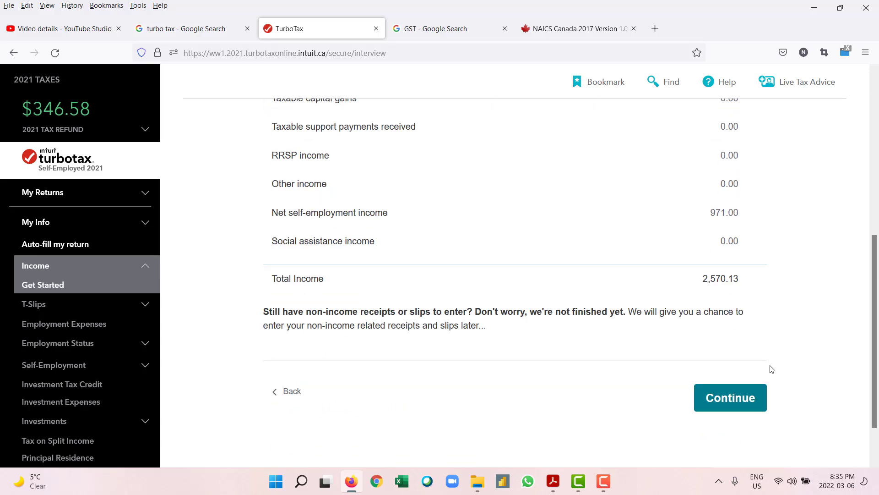
# Step: Continue from the income summary and choose Don't upgrade on the expert-help offer
pyautogui.click(746, 403)
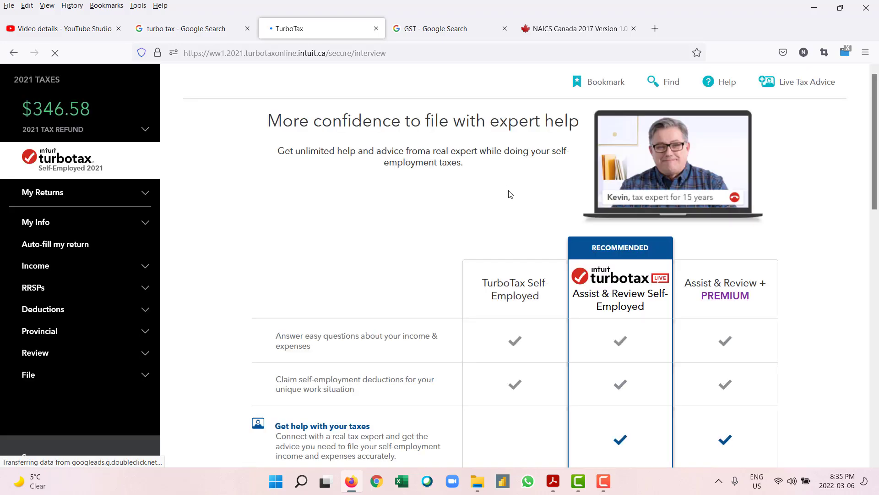
pyautogui.scroll(-10, 525, 231)
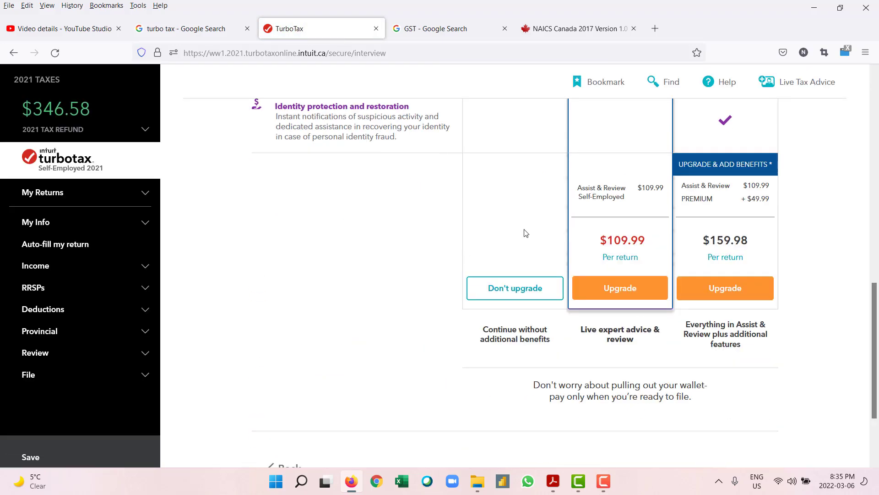
pyautogui.scroll(10, 526, 233)
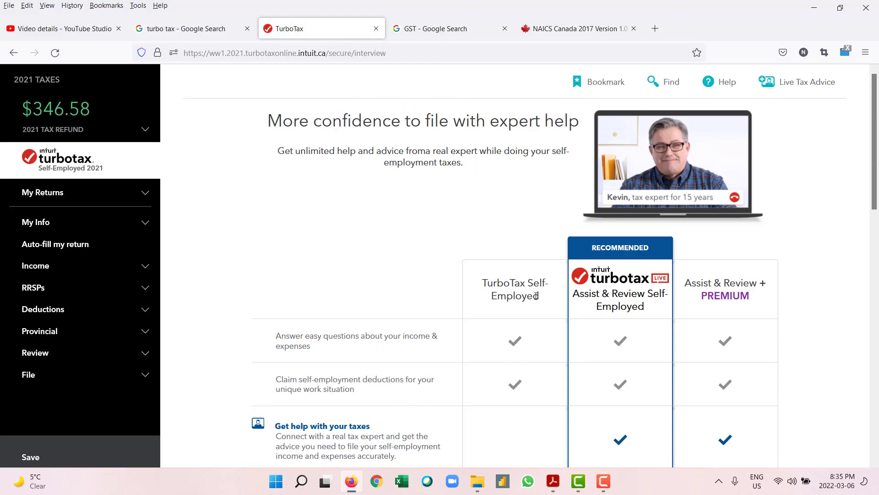
pyautogui.scroll(-10, 532, 295)
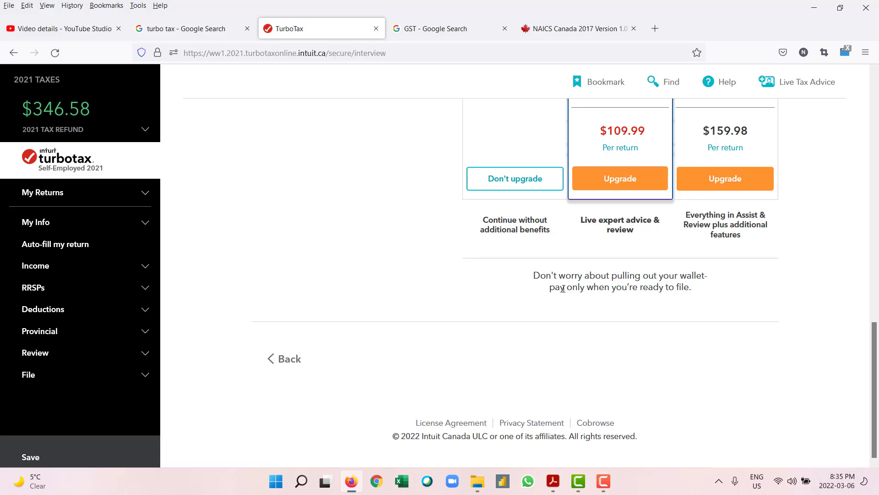
pyautogui.scroll(10, 563, 288)
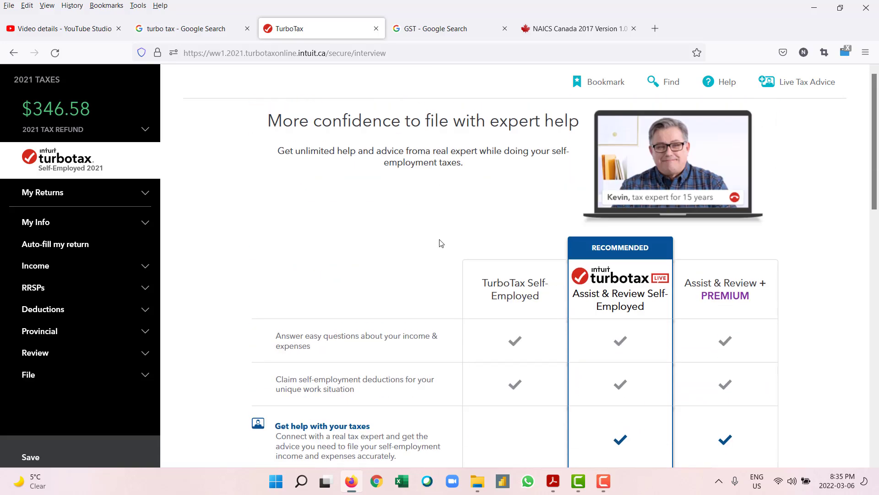
pyautogui.scroll(-10, 408, 194)
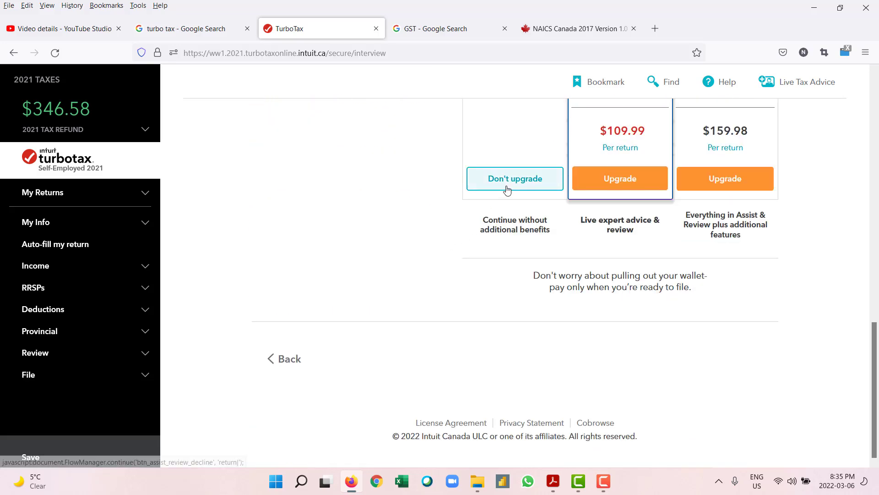
pyautogui.click(507, 191)
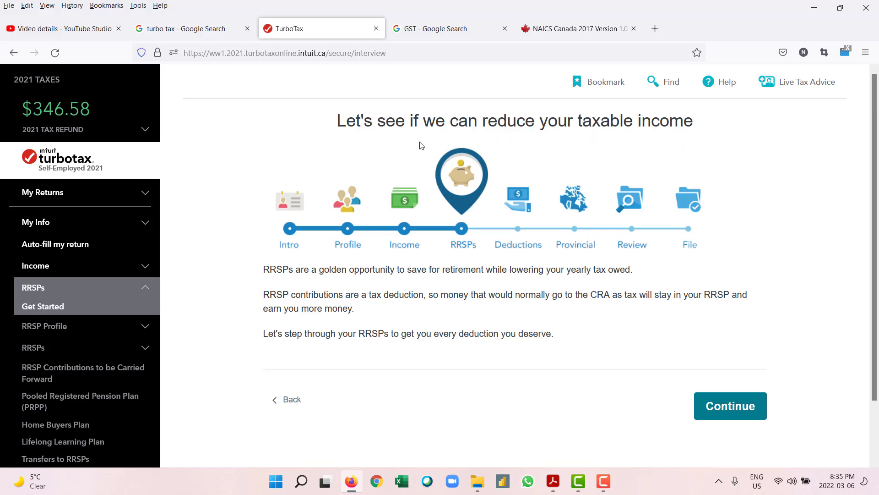
# Step: Go through the RRSP intro and information notice, then bring up the GST Google search tab
pyautogui.click(710, 412)
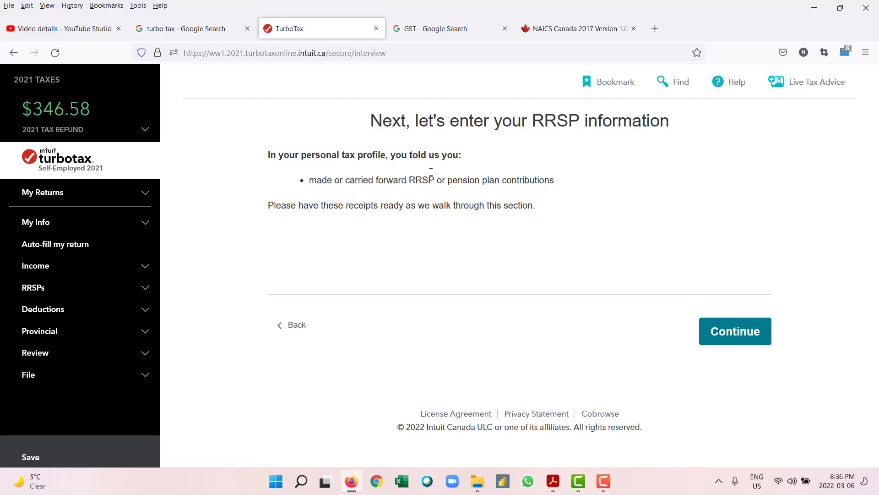
pyautogui.click(709, 338)
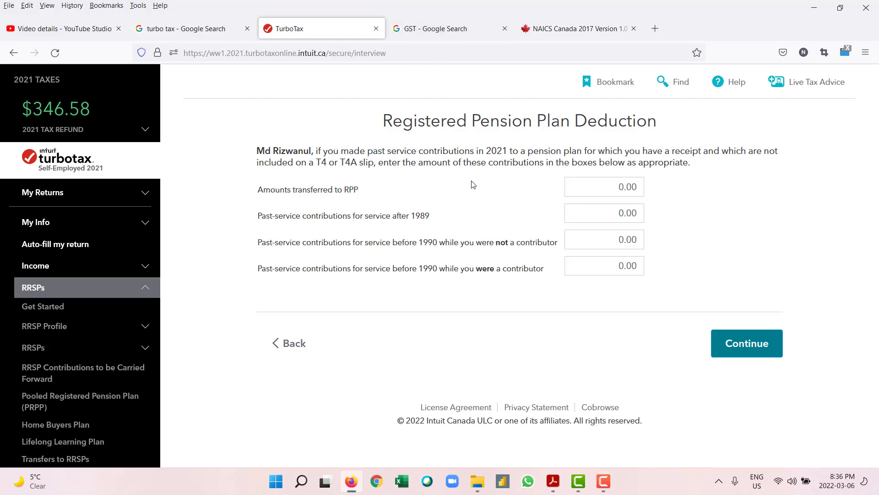
pyautogui.click(455, 30)
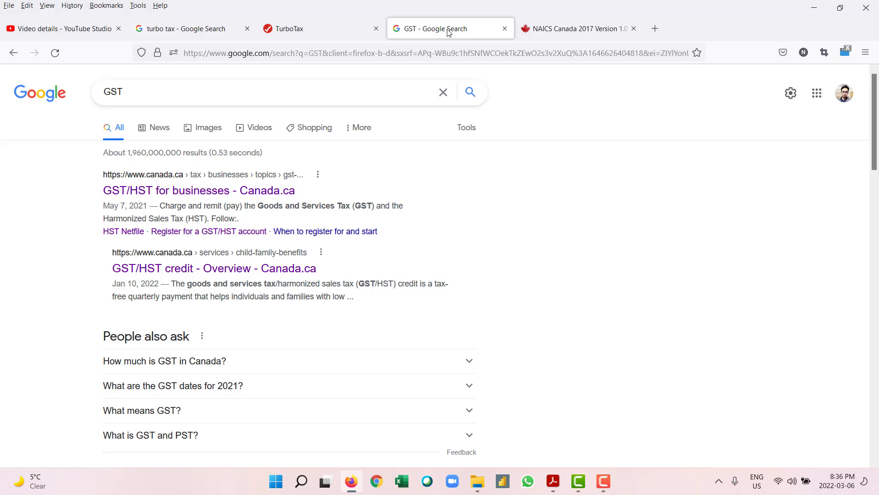
# Step: Search Google for RRSP, then return to TurboTax's Registered Pension Plan Deduction page
pyautogui.click(444, 95)
pyautogui.write('RRSP')
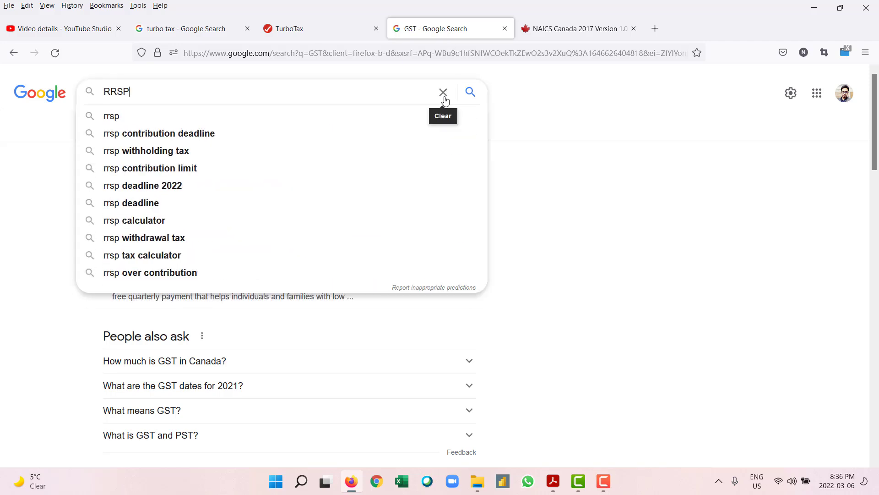
pyautogui.press('Return')
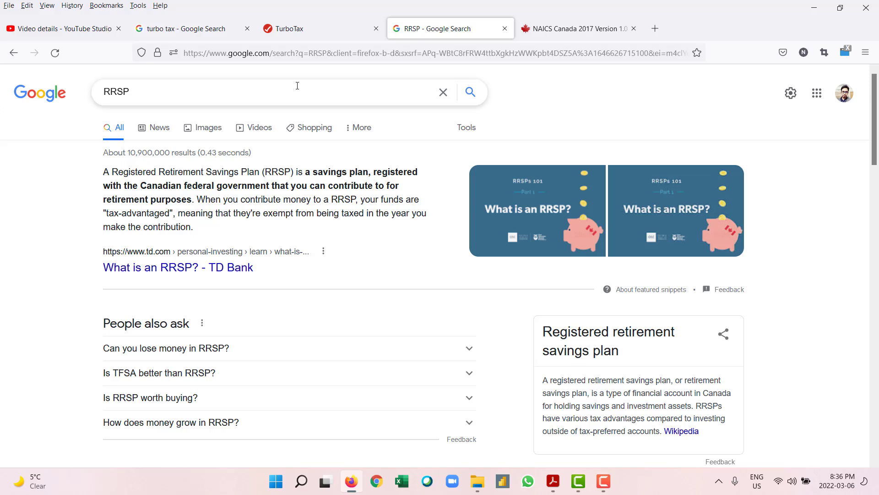
pyautogui.click(298, 30)
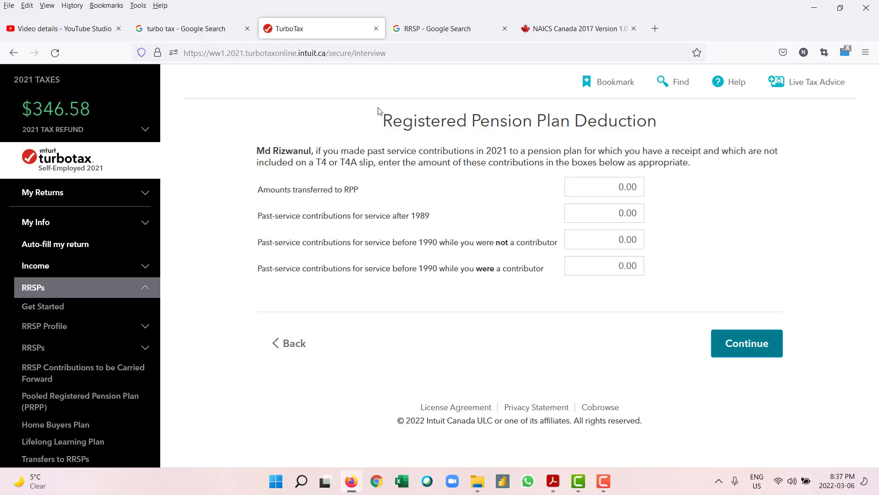
# Step: Continue past the pension, carry-forward and RRSP calculator pages without reporting any RRSP/PRPP
pyautogui.click(751, 354)
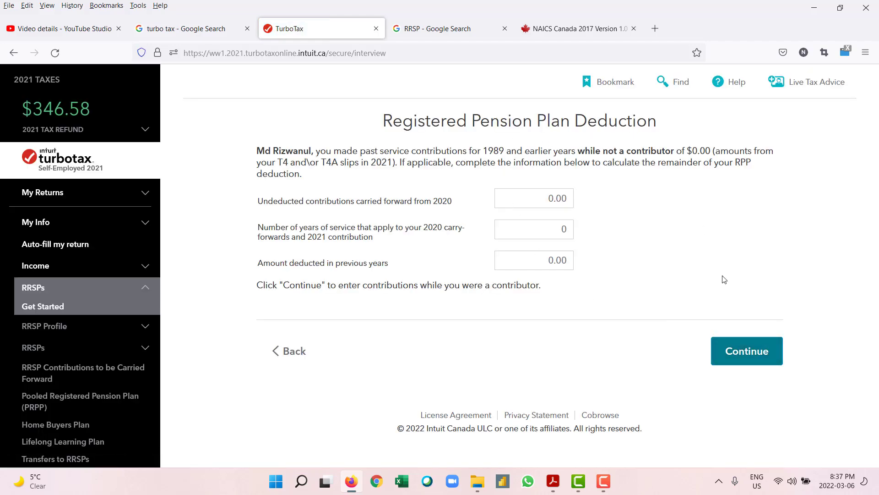
pyautogui.click(751, 349)
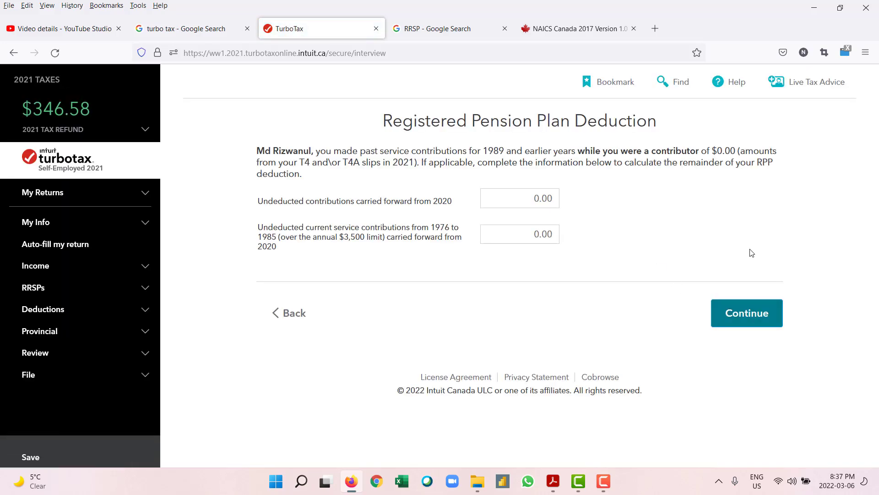
pyautogui.click(762, 314)
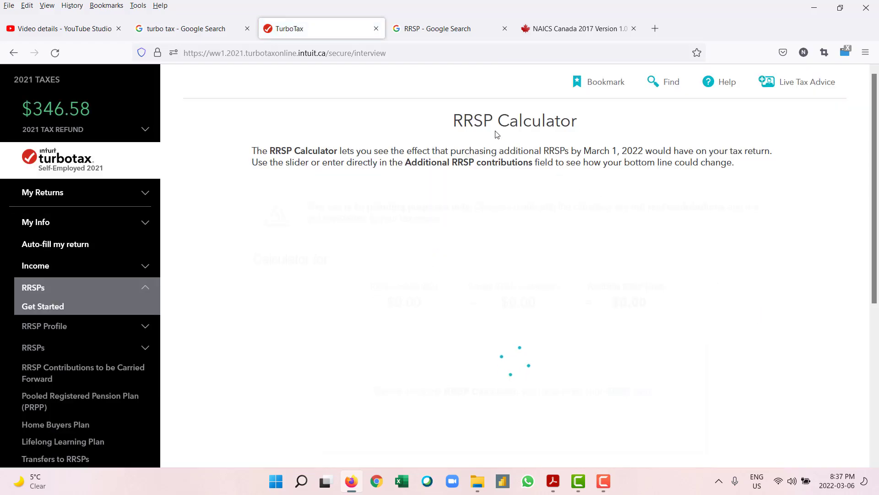
pyautogui.scroll(-4, 574, 262)
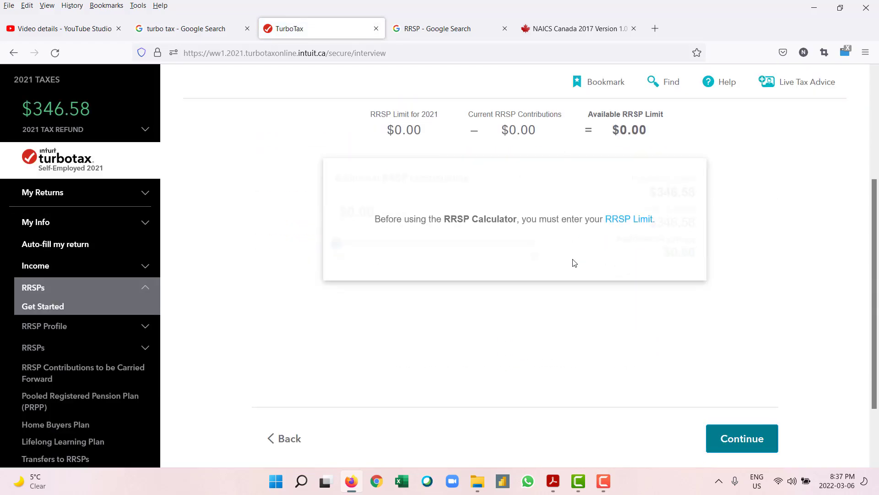
pyautogui.scroll(3, 574, 262)
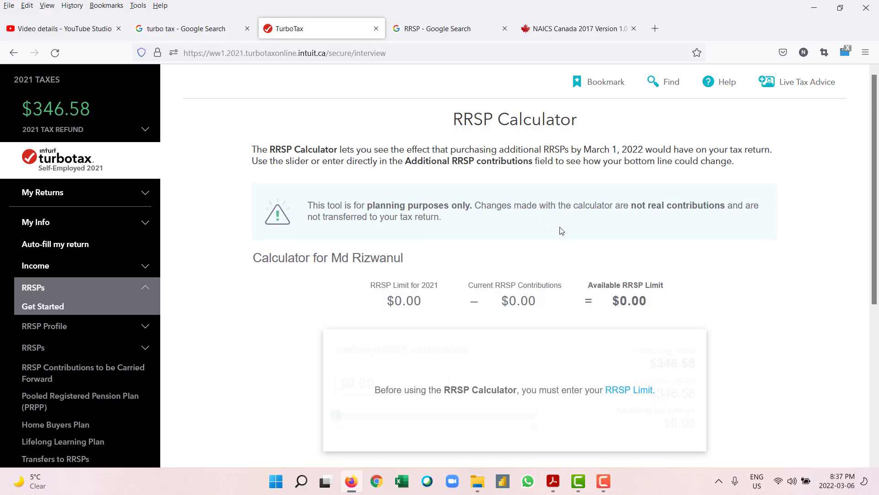
pyautogui.scroll(-5, 749, 336)
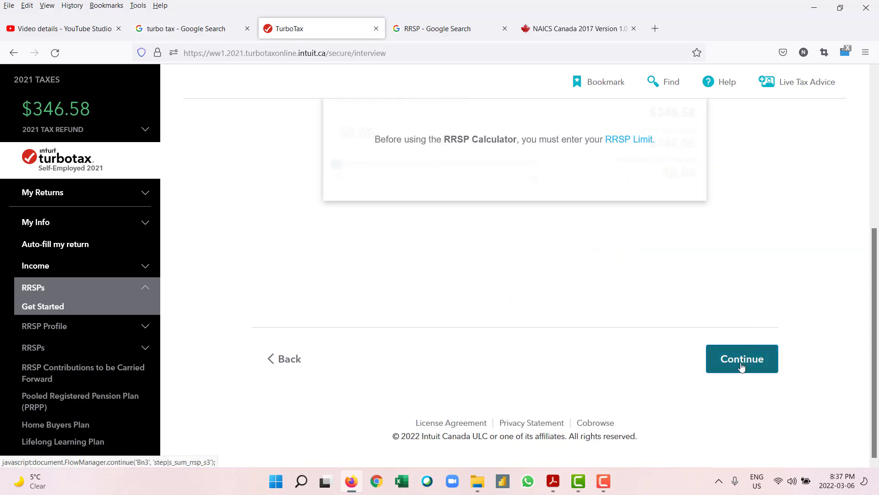
pyautogui.scroll(1, 742, 366)
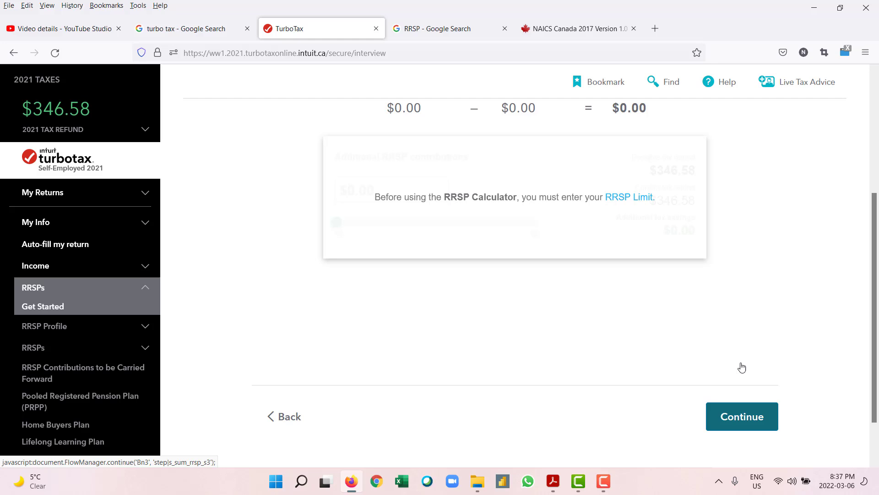
pyautogui.click(739, 420)
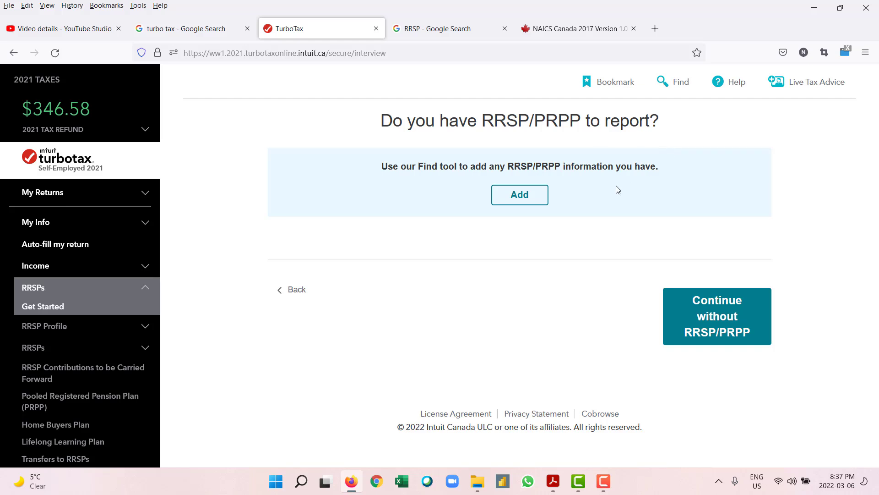
pyautogui.click(718, 322)
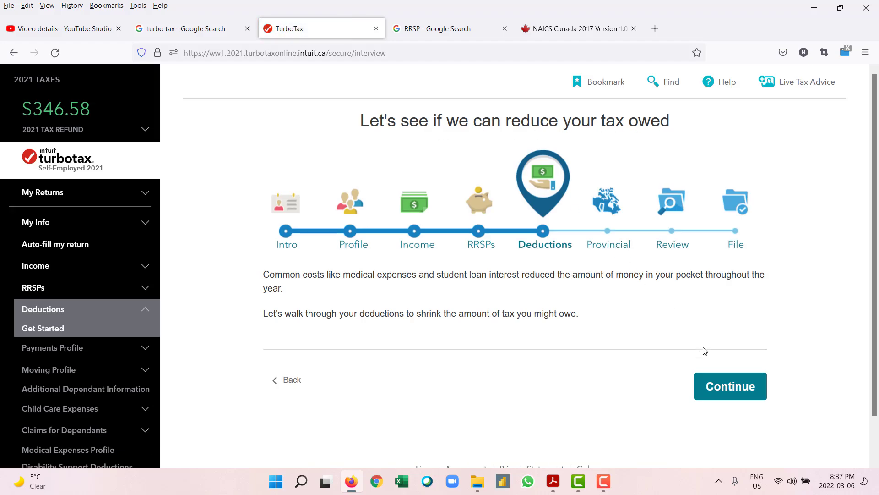
# Step: Start the Deductions section and review the Get Organized checklist with only Tuition fees ticked
pyautogui.click(715, 389)
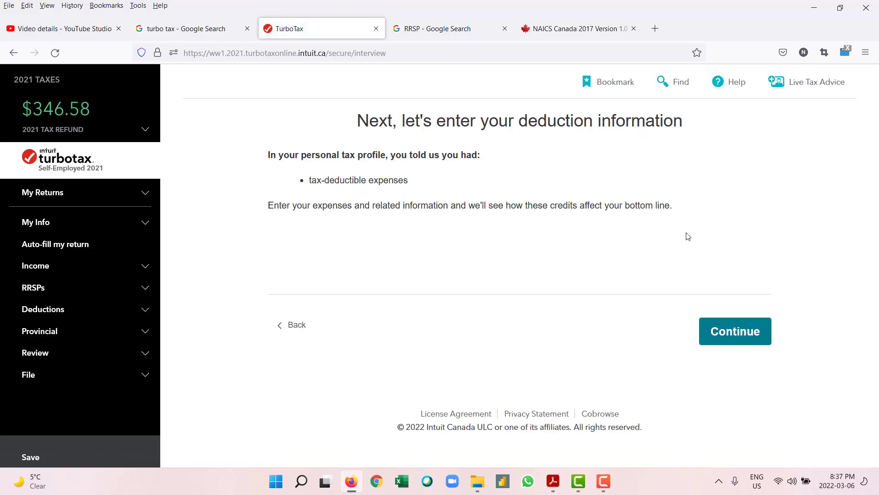
pyautogui.click(723, 332)
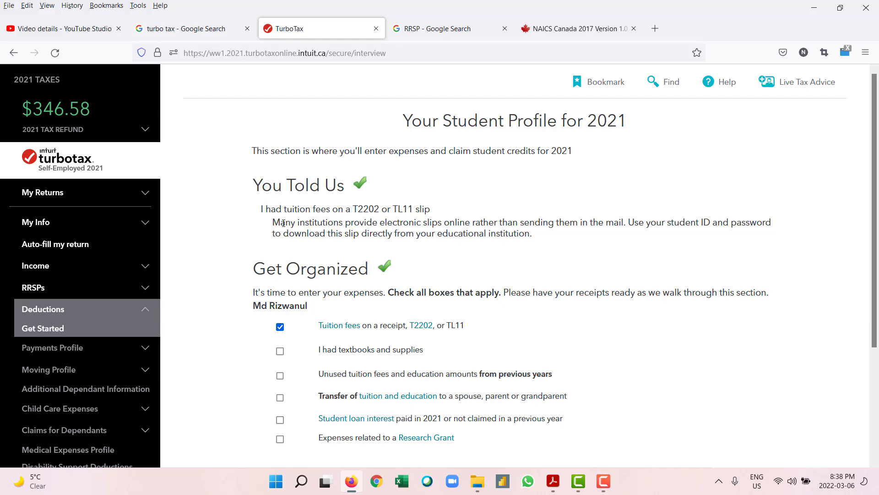
pyautogui.scroll(-3, 358, 221)
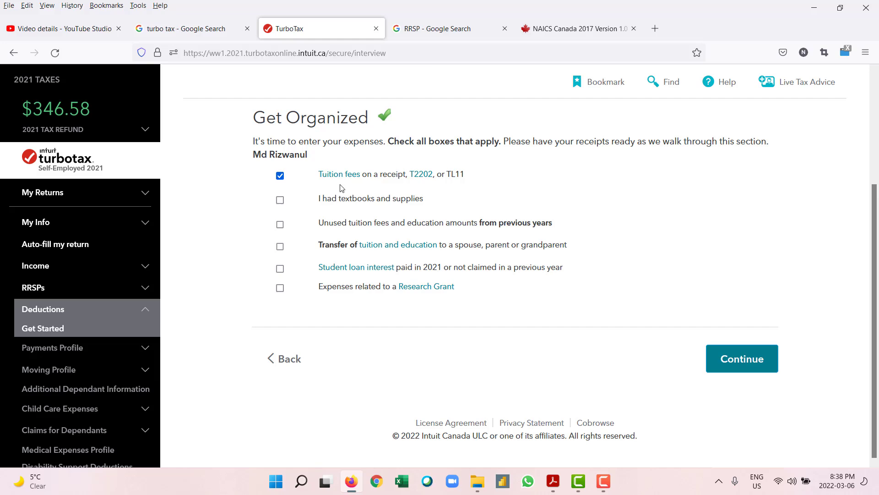
pyautogui.scroll(3, 477, 141)
pyautogui.scroll(-3, 420, 166)
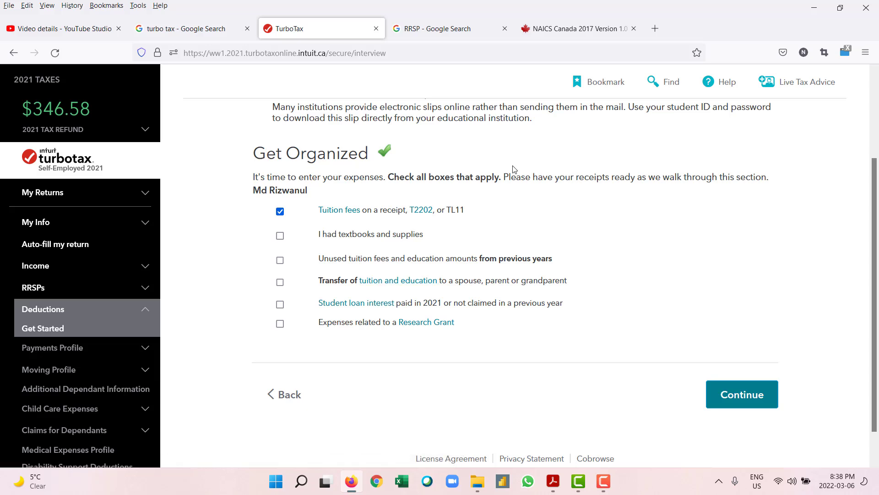
# Step: Enter UBC as the educational institution and bring up the T2202 tuition certificate in Acrobat
pyautogui.click(729, 398)
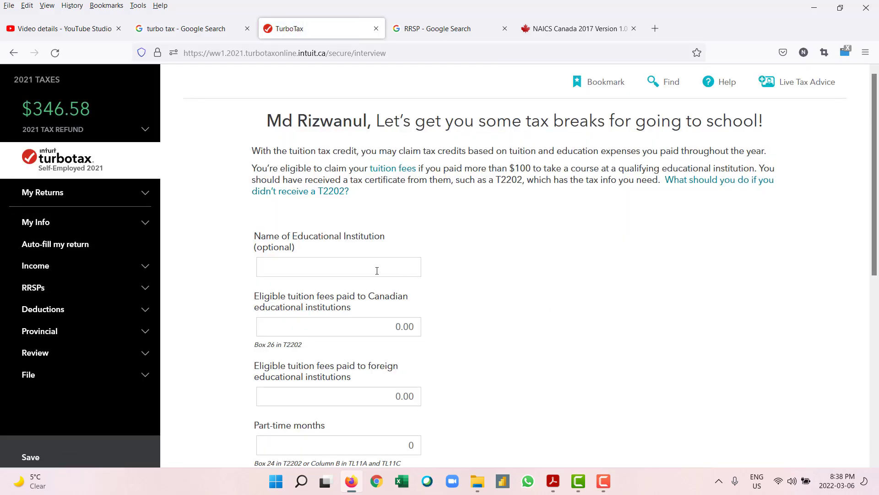
pyautogui.click(377, 270)
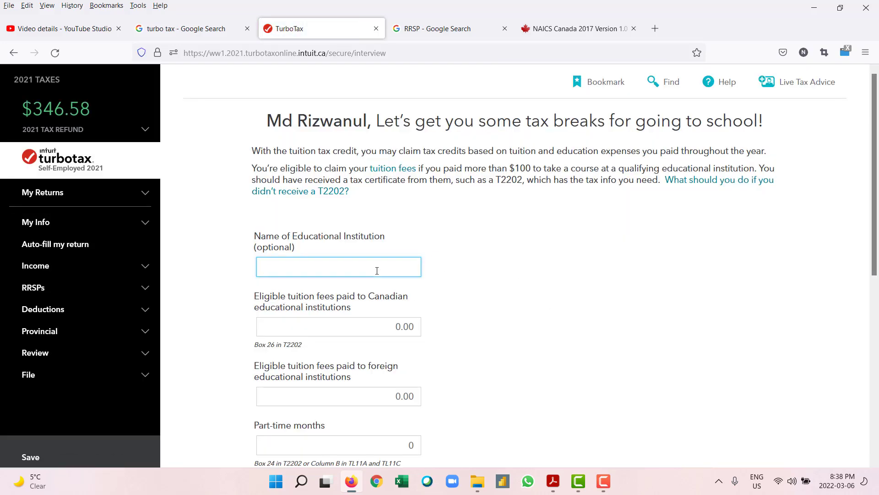
pyautogui.write('UBC')
pyautogui.click(406, 330)
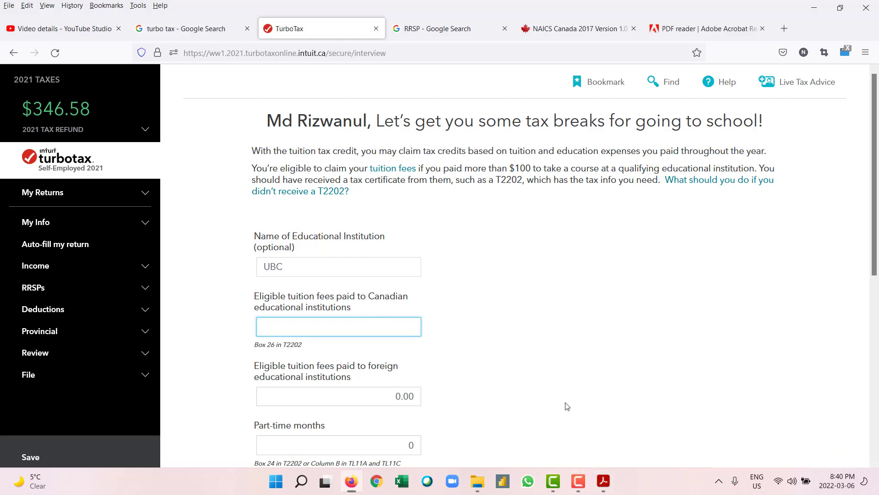
pyautogui.click(603, 482)
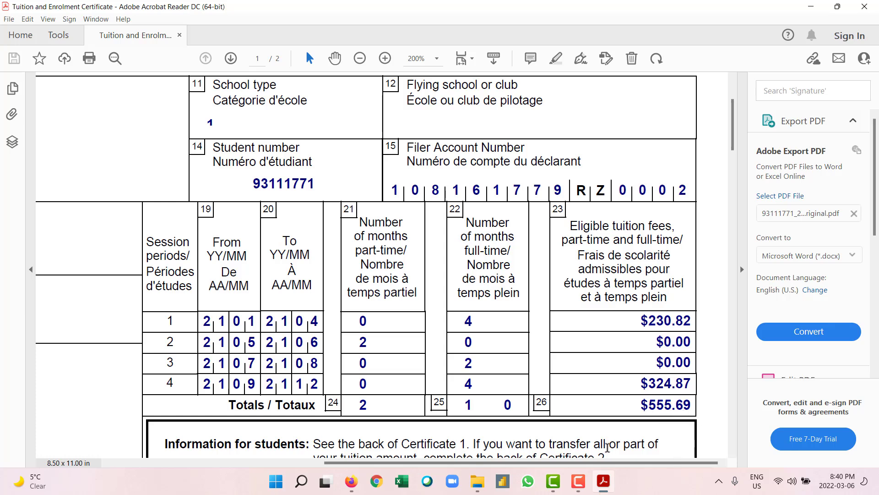
# Step: Check the certificate's $555.69 Box 26 tuition total, then return to the TurboTax tuition page
pyautogui.moveTo(477, 480)
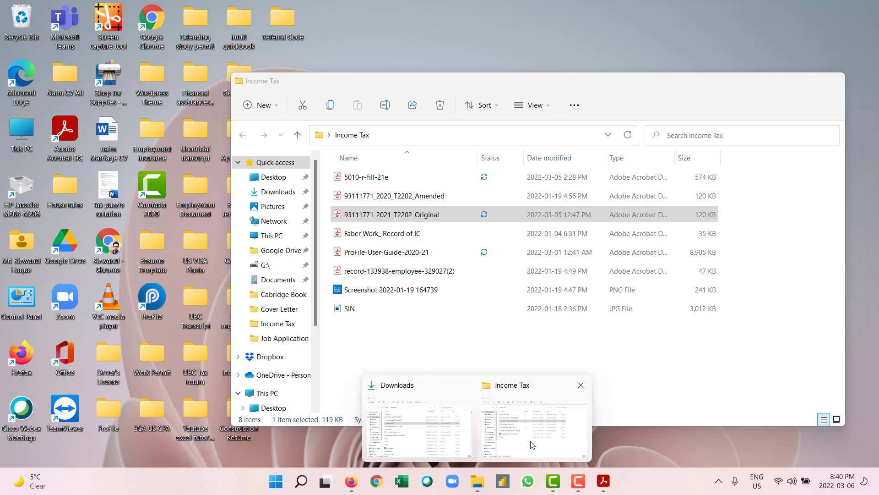
pyautogui.click(531, 444)
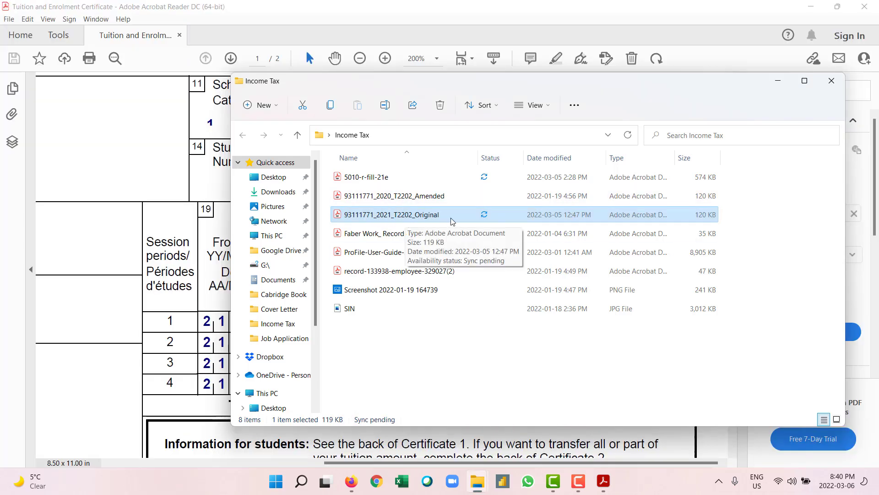
pyautogui.click(602, 484)
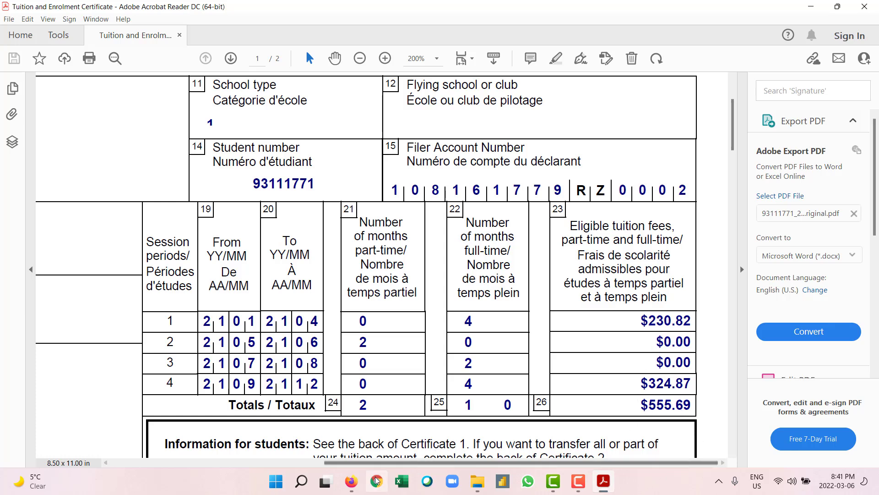
pyautogui.click(358, 486)
# Step: Enter 555.69 Canadian tuition fees, 2 part-time months and 10 full-time months on the UBC slip
pyautogui.write('55')
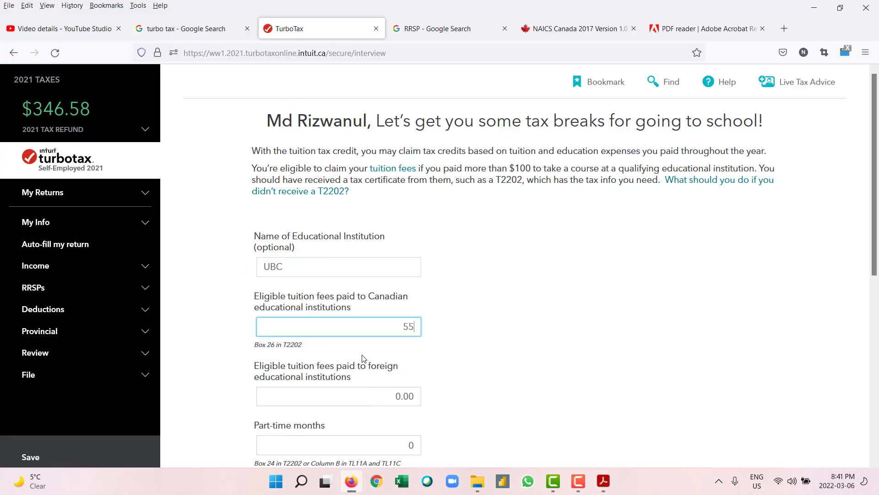
pyautogui.write('5.69')
pyautogui.scroll(-2, 456, 339)
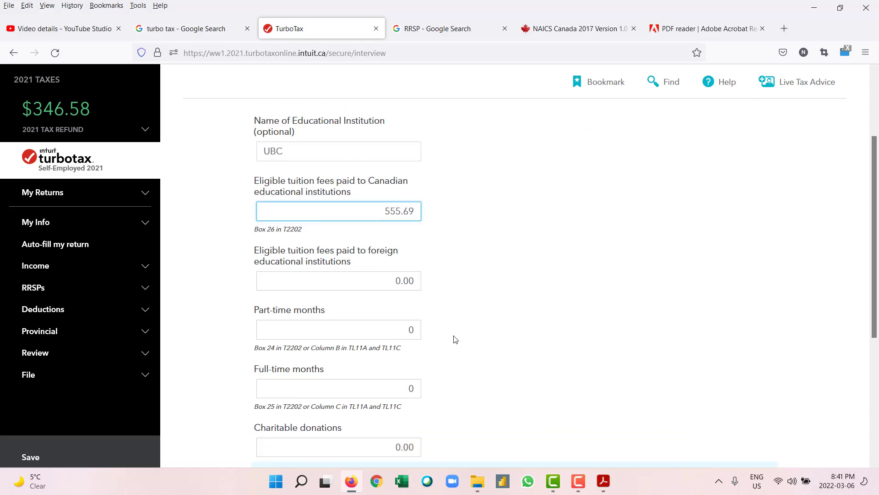
pyautogui.scroll(-1, 455, 339)
pyautogui.click(413, 274)
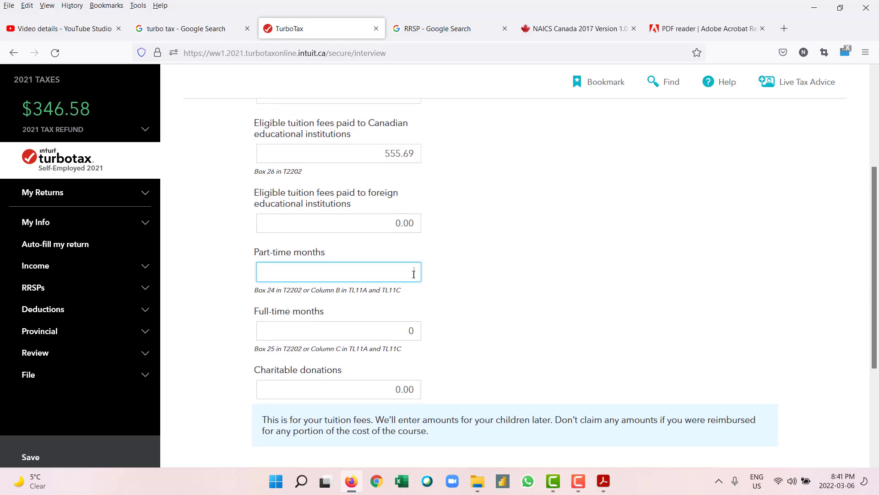
pyautogui.write('2')
pyautogui.click(393, 329)
pyautogui.write('1')
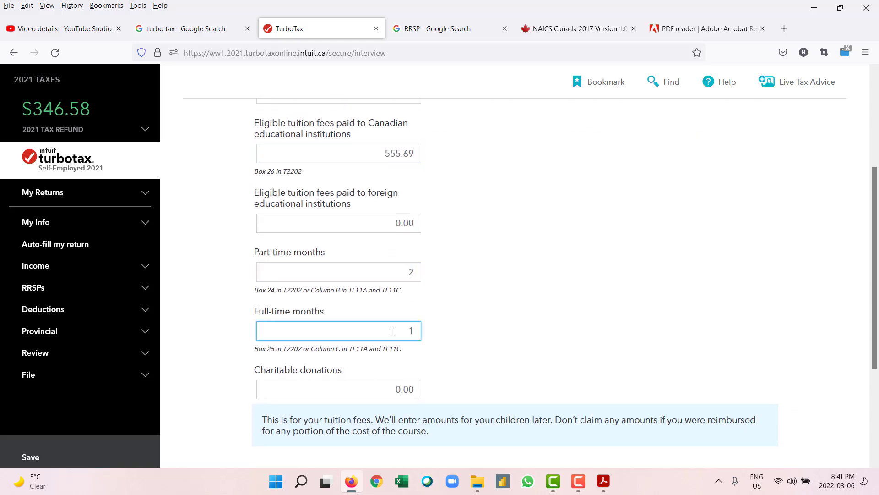
pyautogui.scroll(-2, 500, 306)
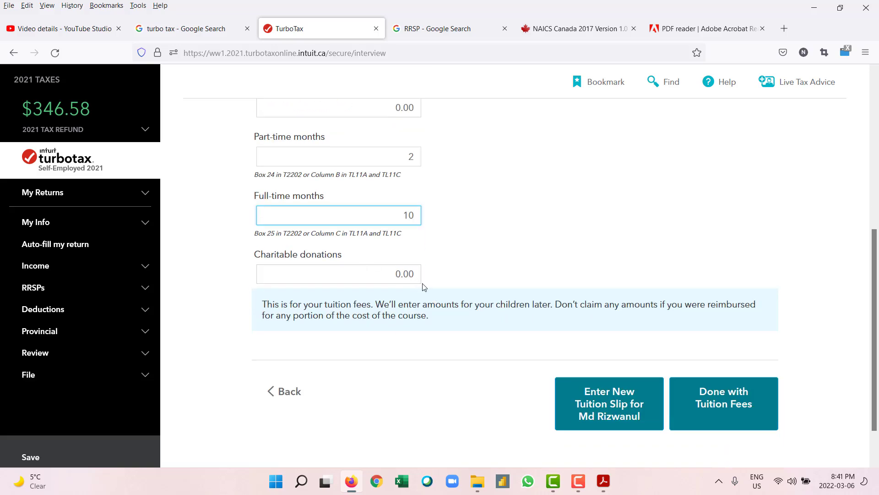
pyautogui.scroll(4, 433, 287)
pyautogui.scroll(-4, 434, 287)
pyautogui.scroll(5, 465, 291)
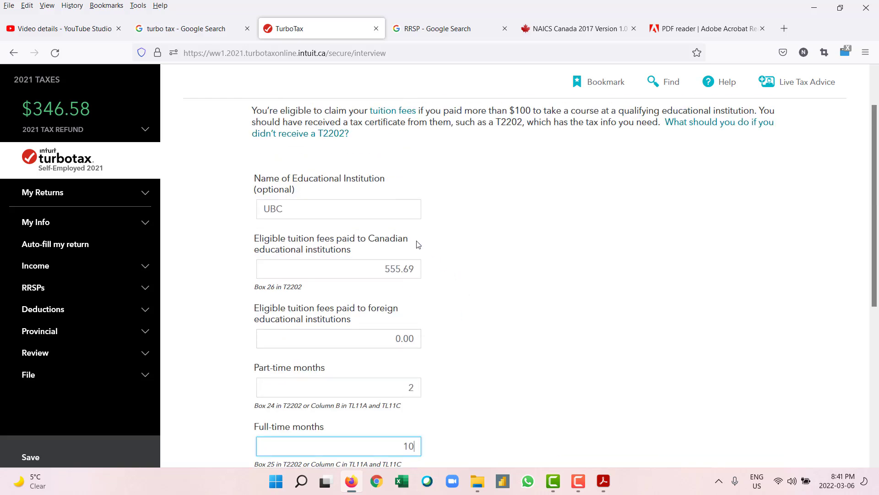
pyautogui.scroll(-6, 424, 233)
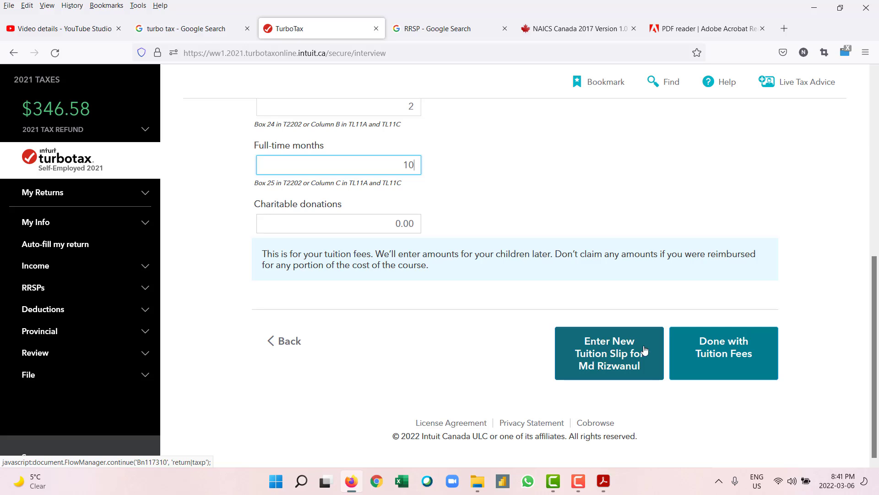
# Step: Finish the tuition fees entry, confirming the summary showing UBC at 555.69
pyautogui.click(730, 353)
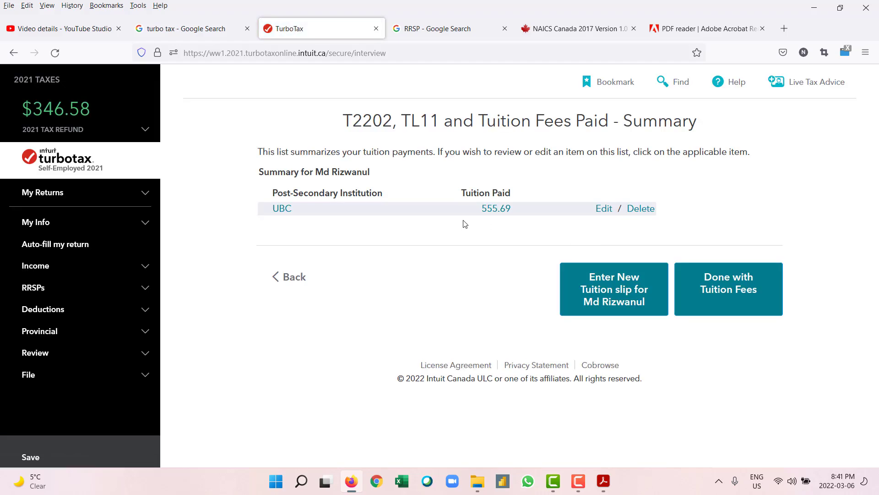
pyautogui.click(738, 292)
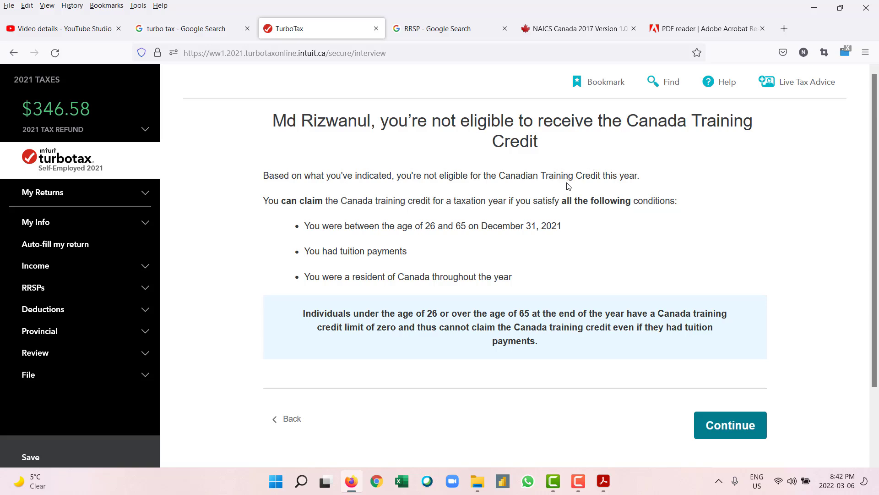
# Step: Scroll through the Canada Training Credit ineligibility notice
pyautogui.scroll(-2, 563, 206)
pyautogui.scroll(3, 550, 256)
# Step: Search Google for 'can tuition fees carry forward' and read the answer on carrying forward tuition credits
pyautogui.click(168, 30)
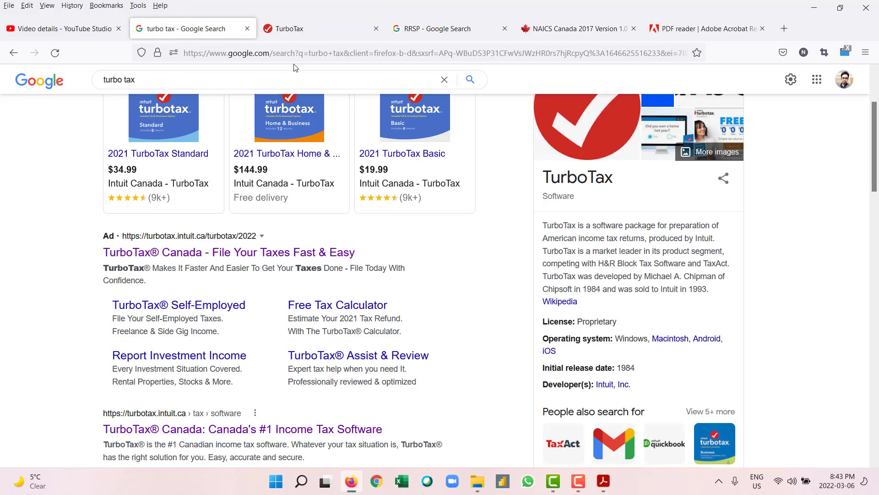
pyautogui.scroll(2, 410, 120)
pyautogui.click(443, 92)
pyautogui.write('c')
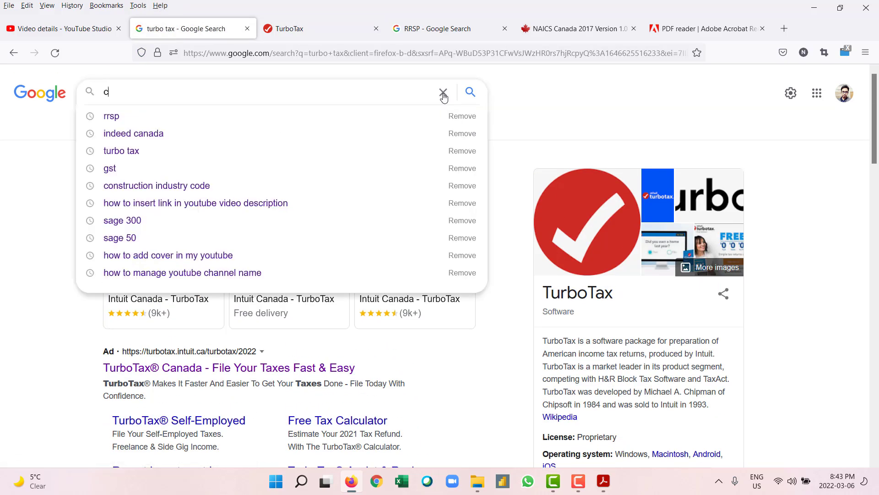
pyautogui.write('an tu')
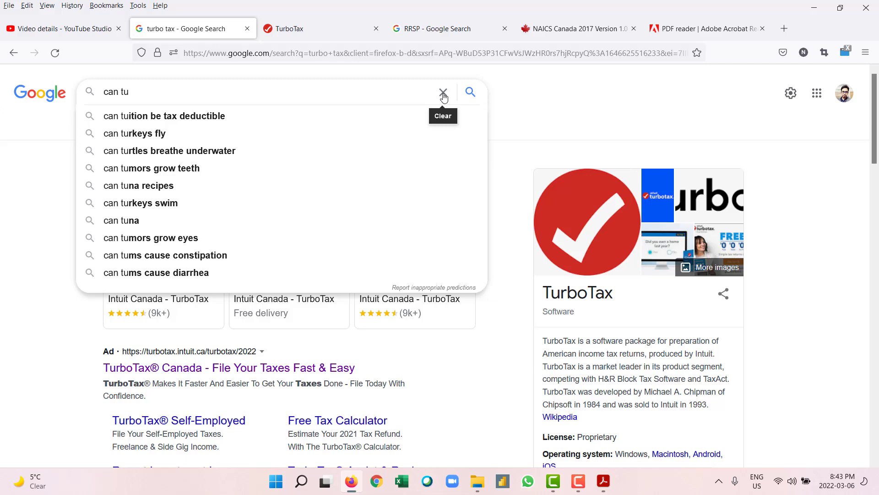
pyautogui.write('ition fee')
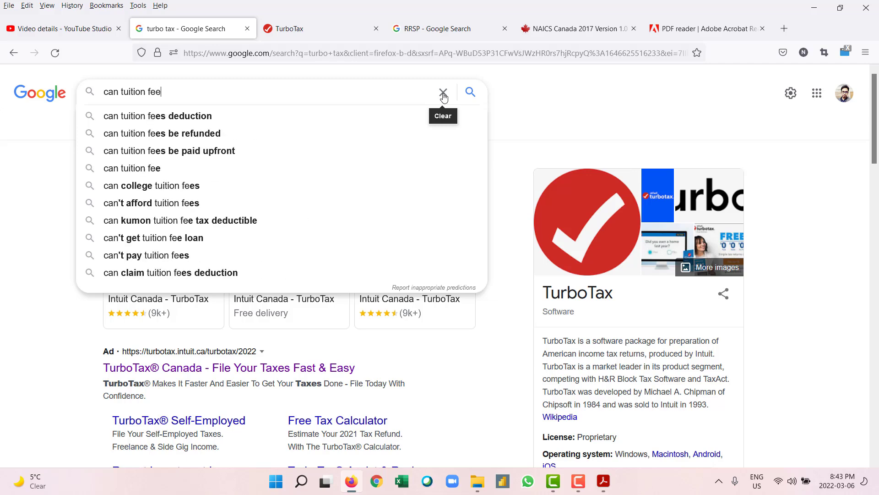
pyautogui.write('s carry')
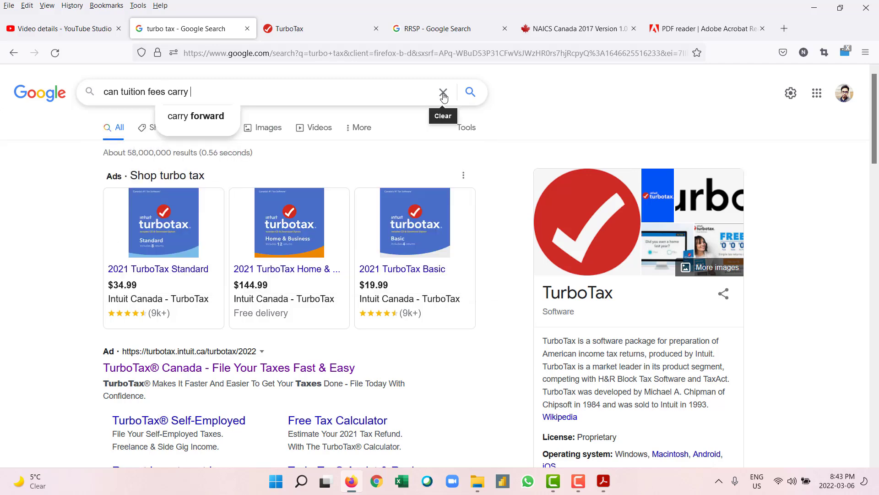
pyautogui.click(200, 118)
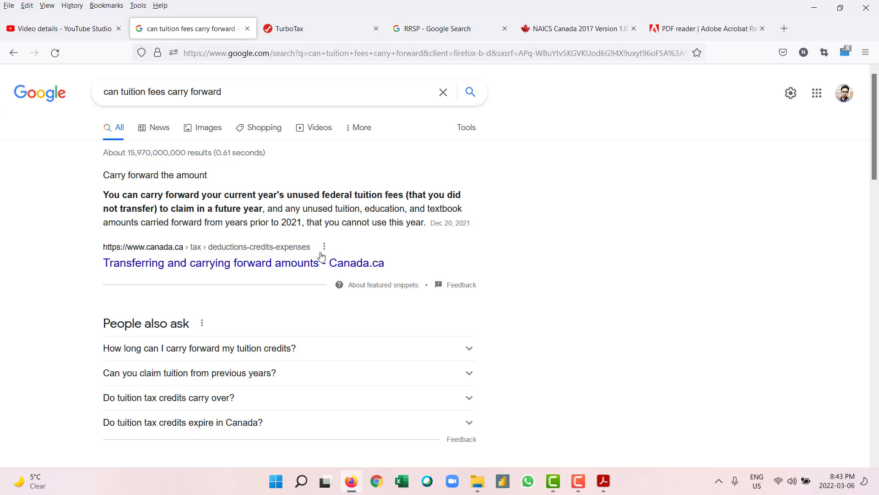
pyautogui.click(259, 353)
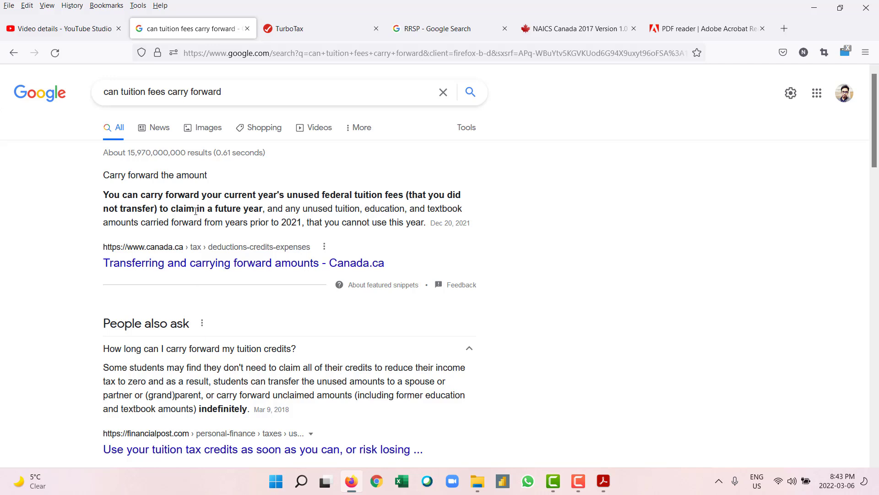
pyautogui.click(303, 31)
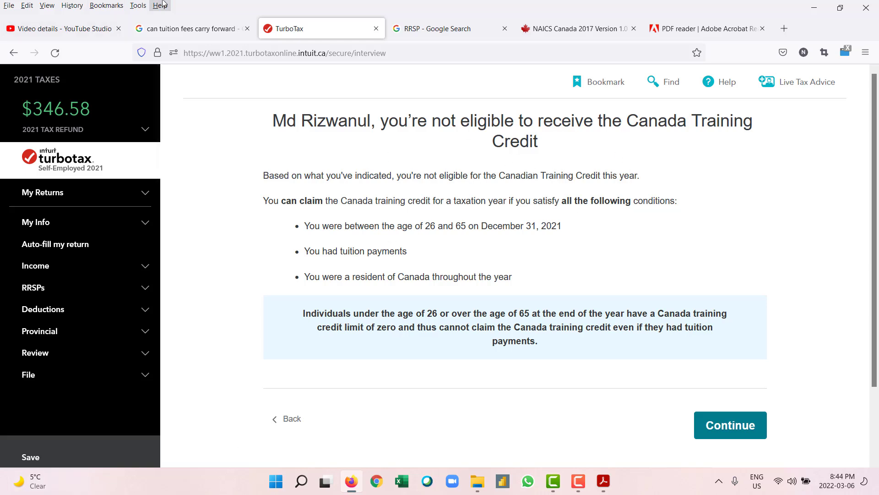
# Step: Move past the Canada Training Credit page and finish the Student Summary, which carries forward $555.69 of tuition
pyautogui.click(714, 430)
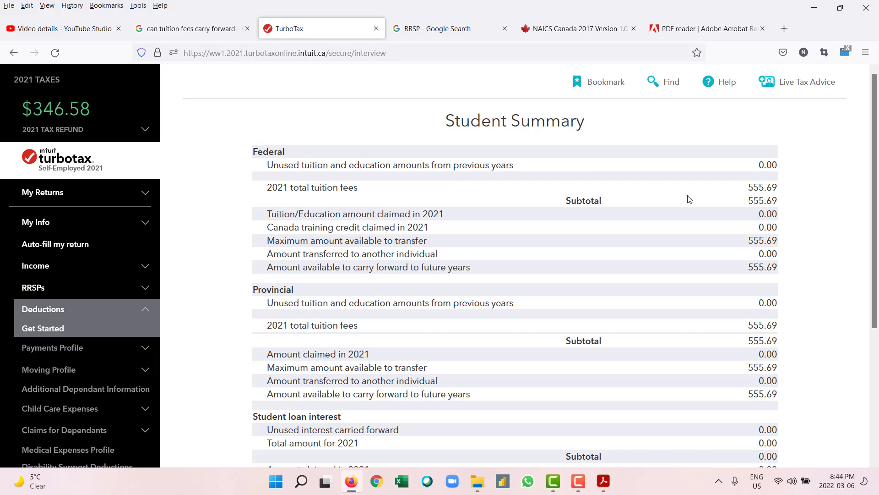
pyautogui.scroll(-5, 690, 200)
pyautogui.click(732, 364)
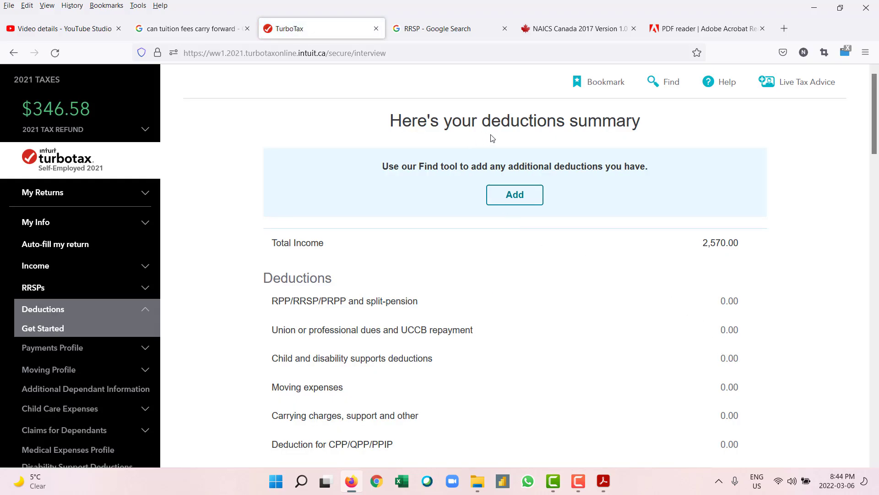
pyautogui.scroll(-1, 626, 156)
pyautogui.scroll(-3, 626, 155)
pyautogui.scroll(4, 691, 257)
pyautogui.scroll(-6, 691, 257)
pyautogui.scroll(-10, 692, 263)
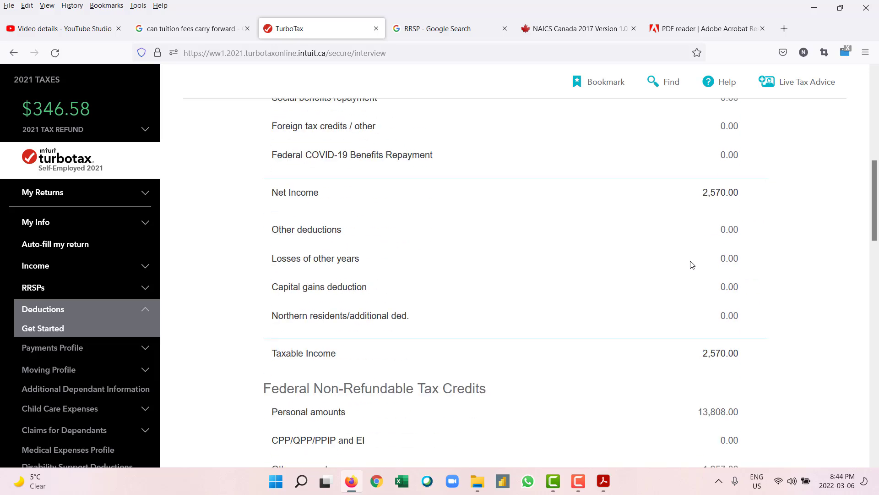
pyautogui.scroll(3, 692, 267)
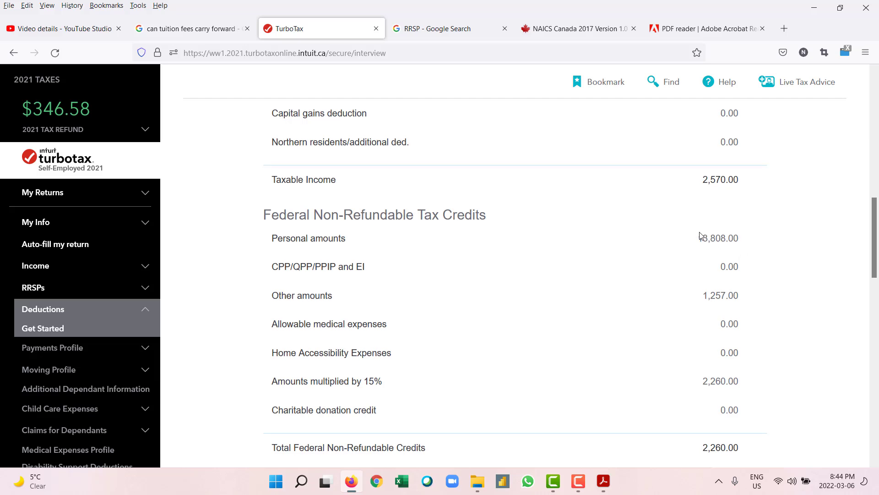
pyautogui.scroll(-3, 703, 236)
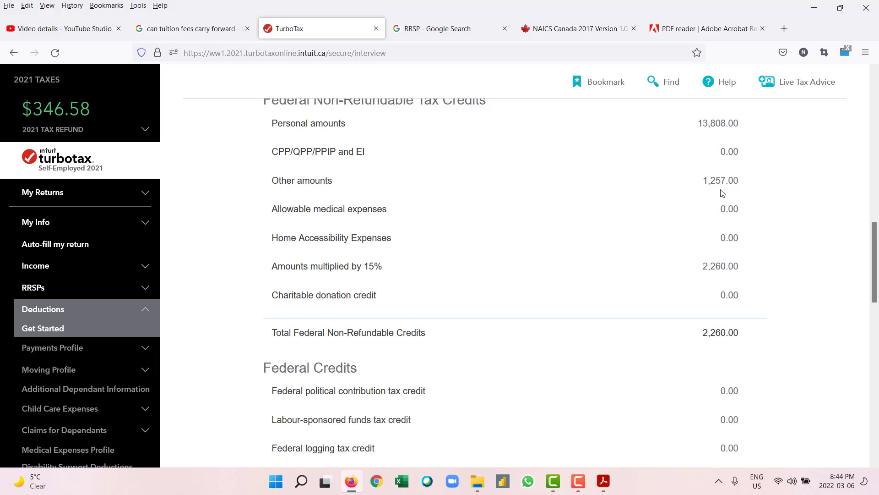
pyautogui.scroll(2, 722, 193)
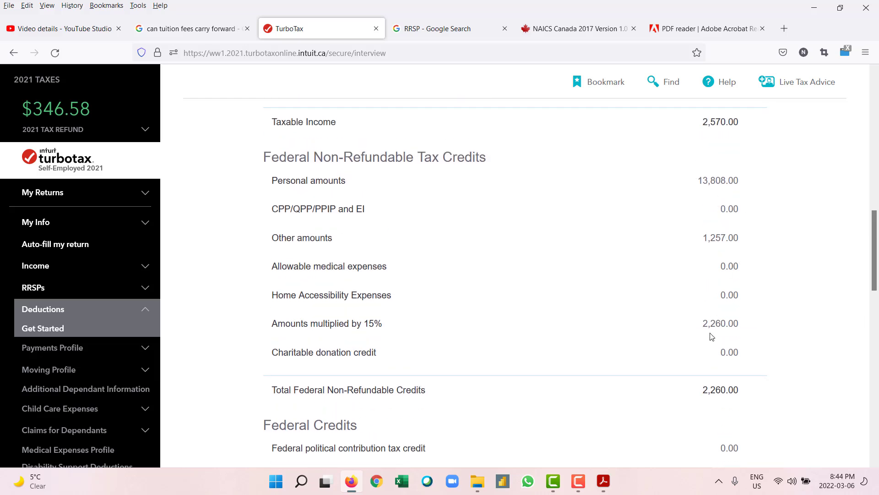
pyautogui.scroll(-3, 710, 337)
pyautogui.scroll(-4, 738, 303)
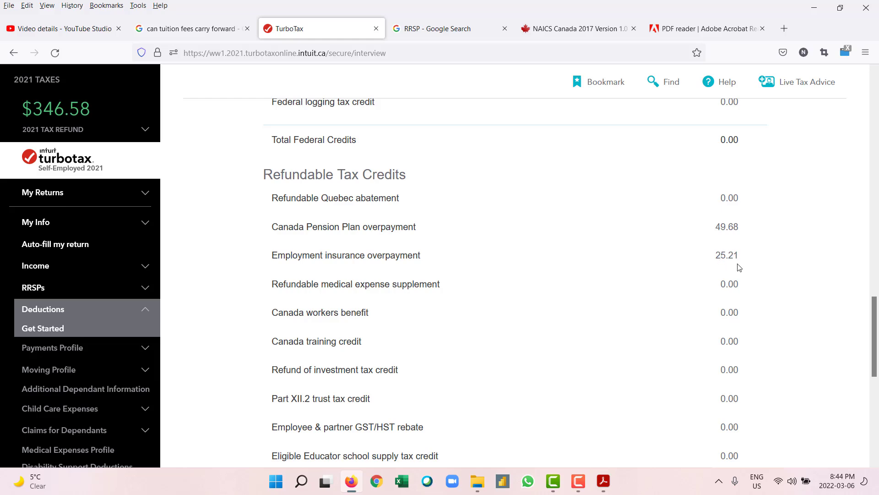
pyautogui.scroll(-3, 738, 267)
pyautogui.scroll(-2, 738, 267)
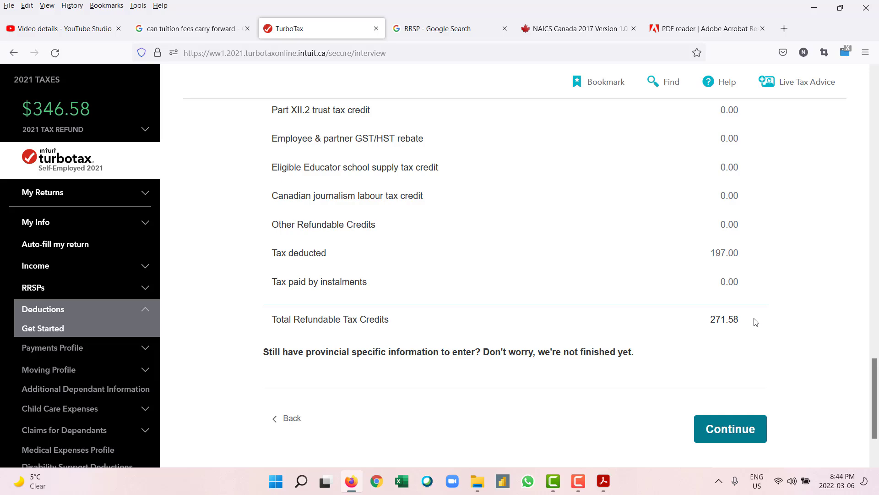
pyautogui.scroll(7, 756, 322)
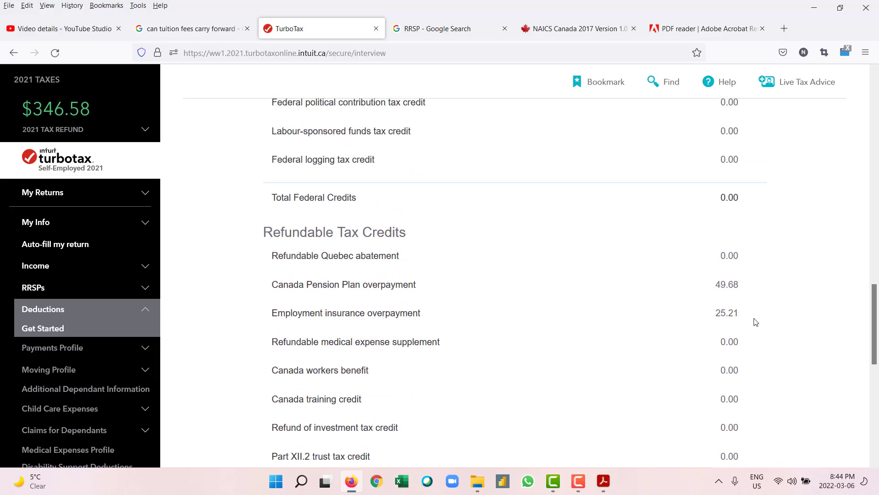
pyautogui.scroll(3, 756, 322)
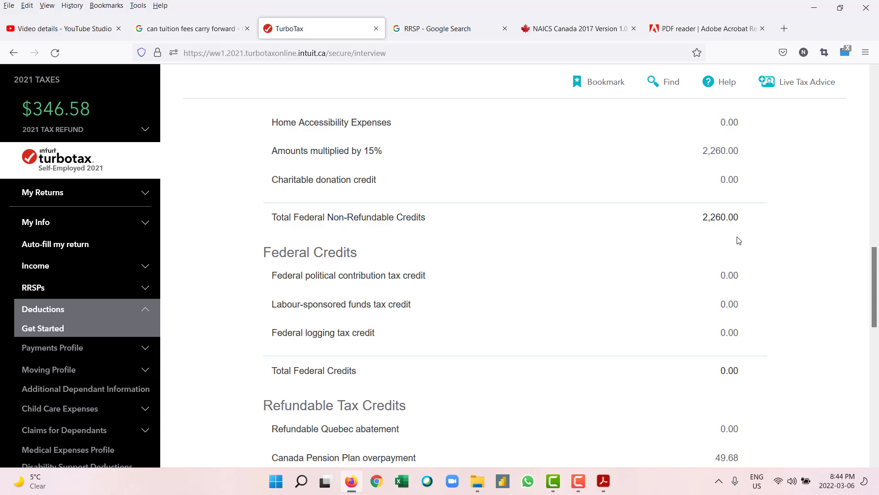
pyautogui.scroll(1, 746, 247)
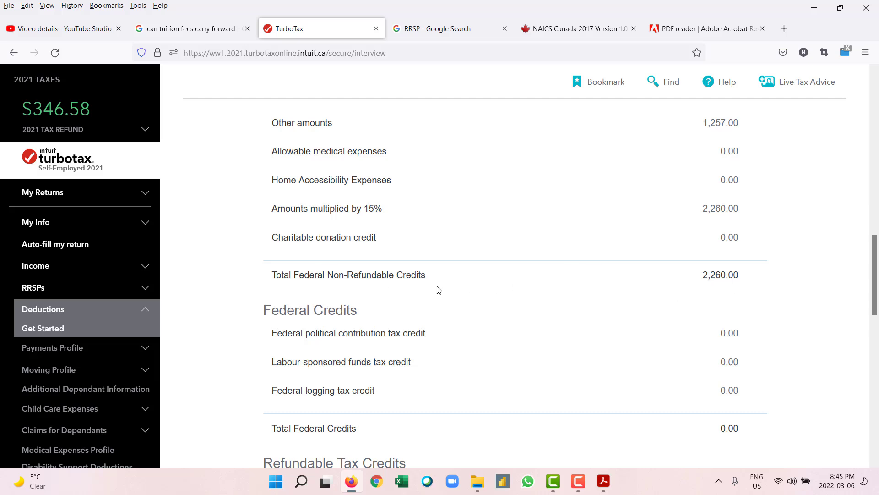
# Step: Review the deductions summary down to Total Refundable Tax Credits 271.58 and submit it
pyautogui.scroll(2, 763, 298)
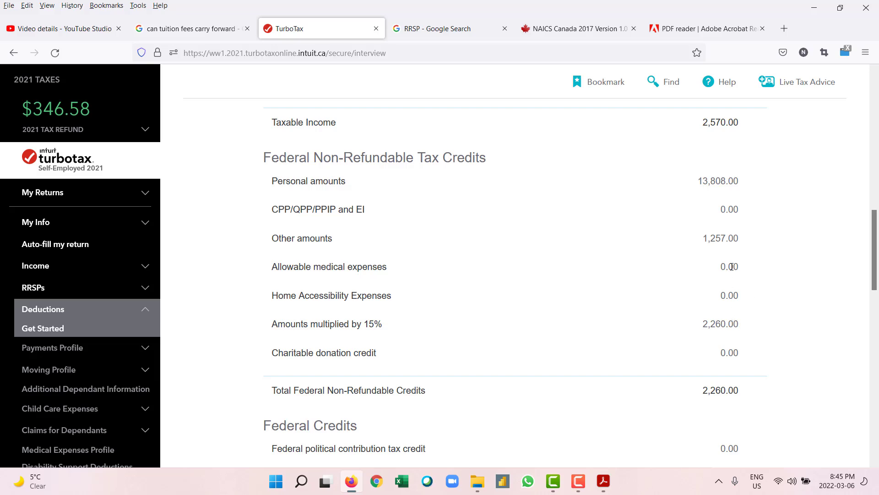
pyautogui.scroll(2, 735, 251)
pyautogui.scroll(2, 734, 251)
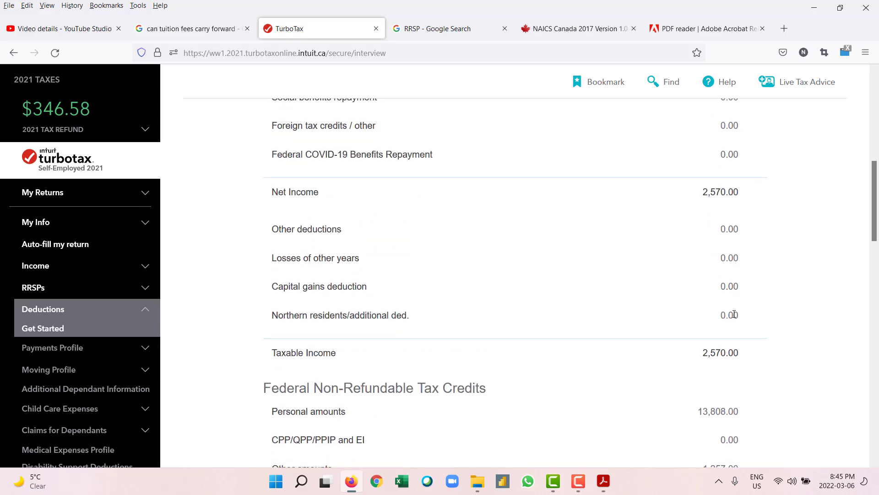
pyautogui.scroll(-4, 736, 316)
pyautogui.scroll(7, 737, 320)
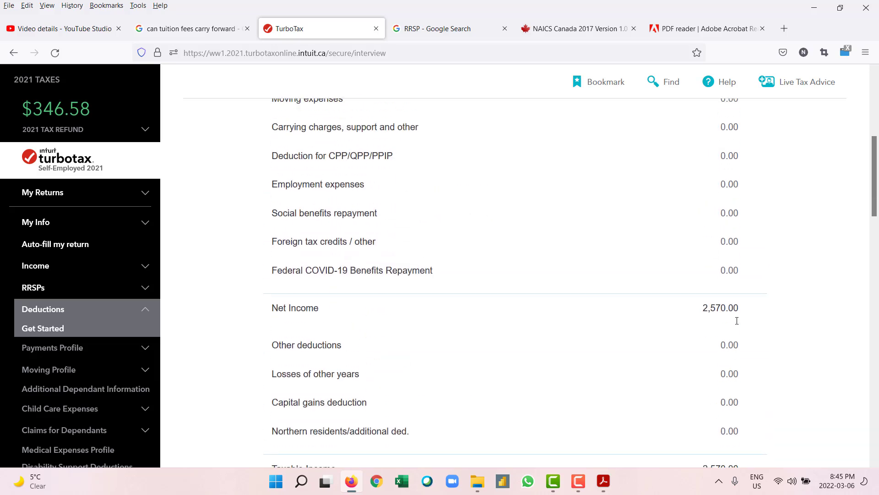
pyautogui.scroll(5, 736, 322)
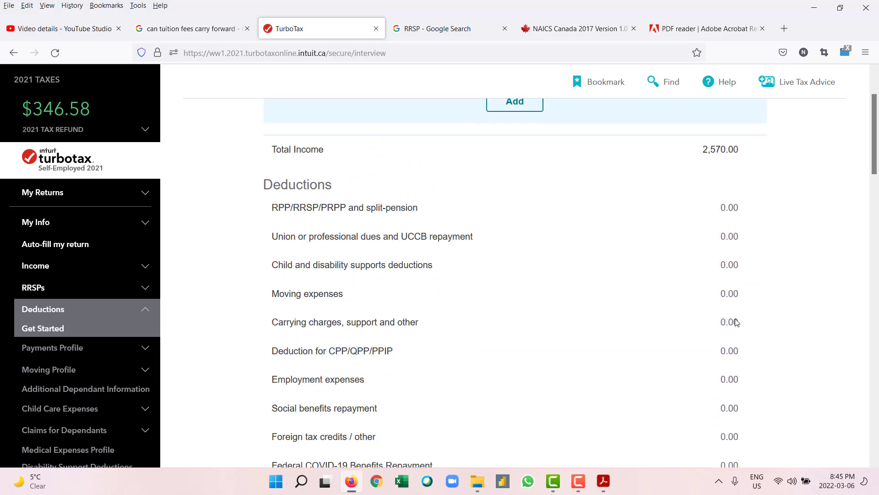
pyautogui.scroll(2, 731, 238)
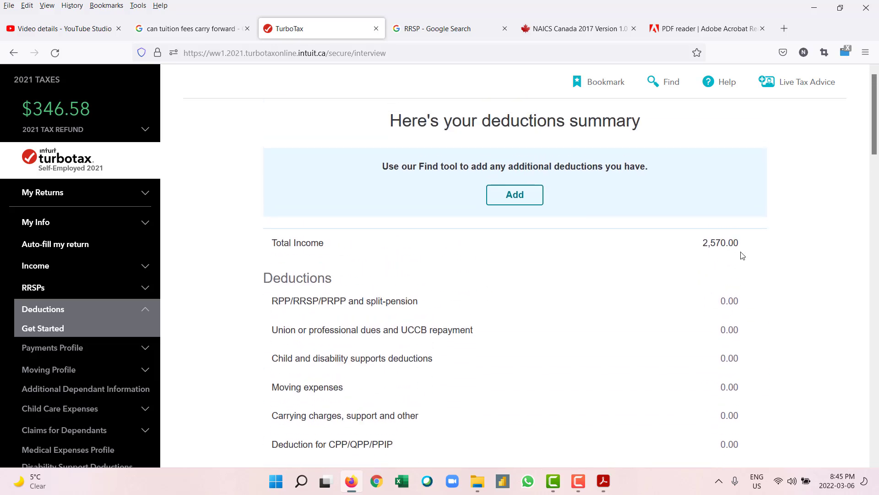
pyautogui.scroll(-8, 743, 254)
pyautogui.scroll(-2, 743, 258)
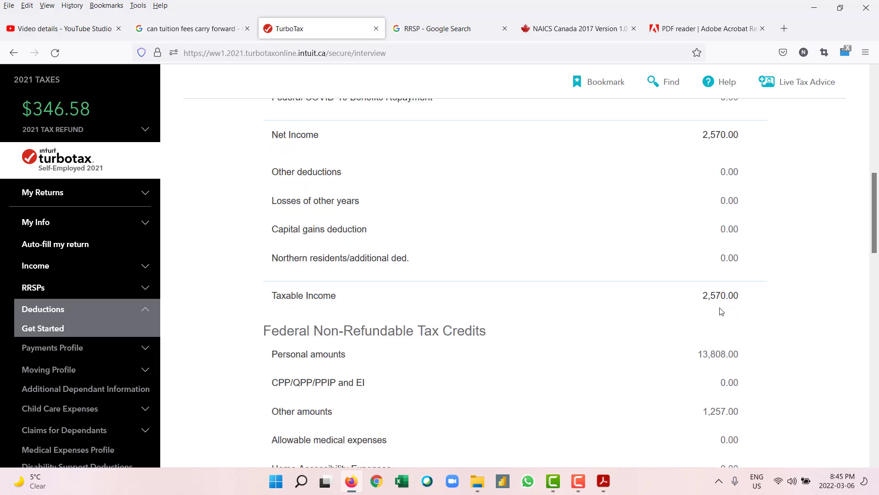
pyautogui.scroll(-1, 720, 311)
pyautogui.scroll(-2, 742, 298)
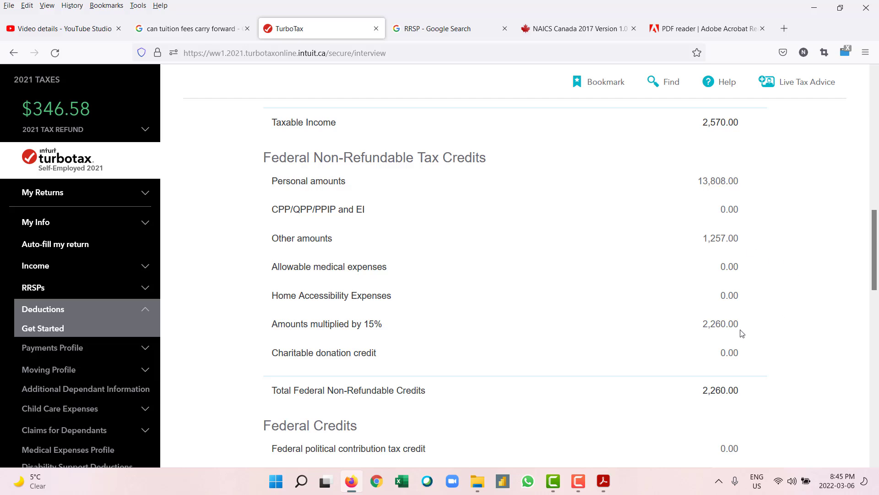
pyautogui.scroll(-1, 727, 331)
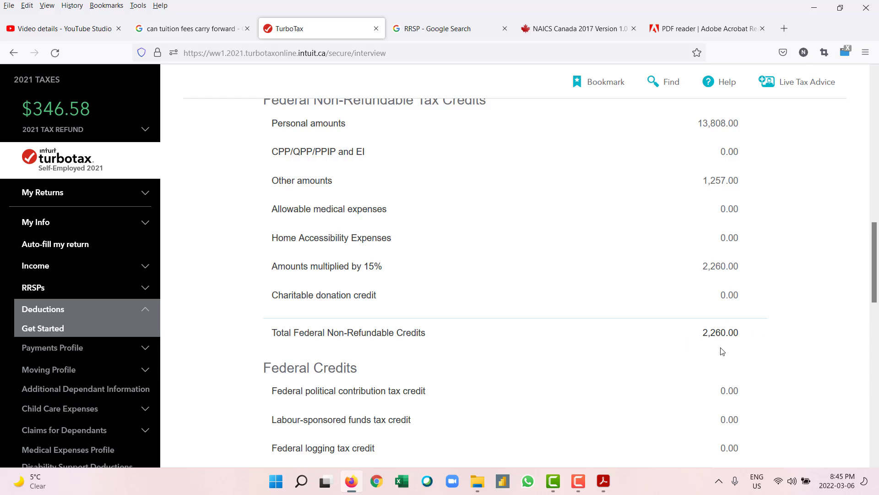
pyautogui.scroll(-5, 663, 352)
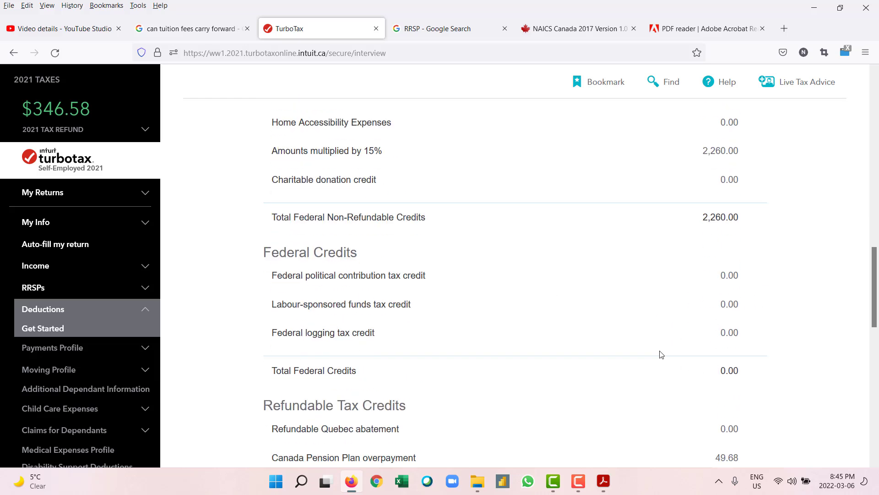
pyautogui.scroll(-5, 693, 334)
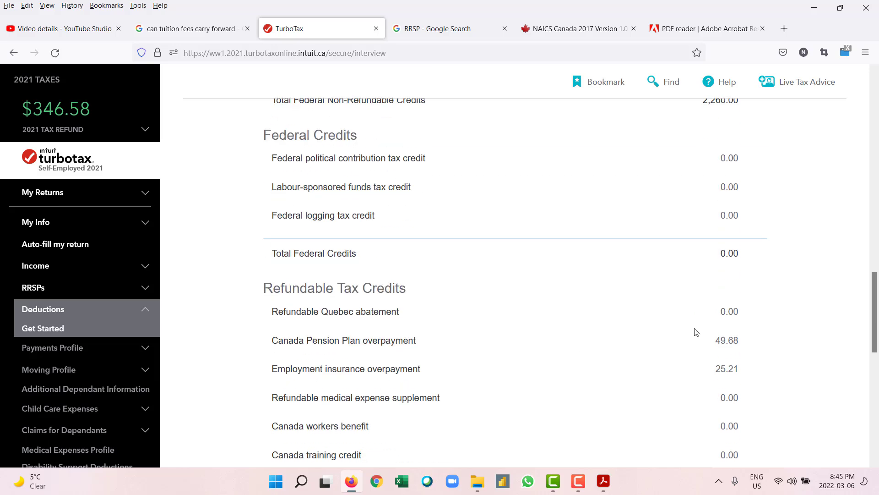
pyautogui.scroll(-3, 694, 399)
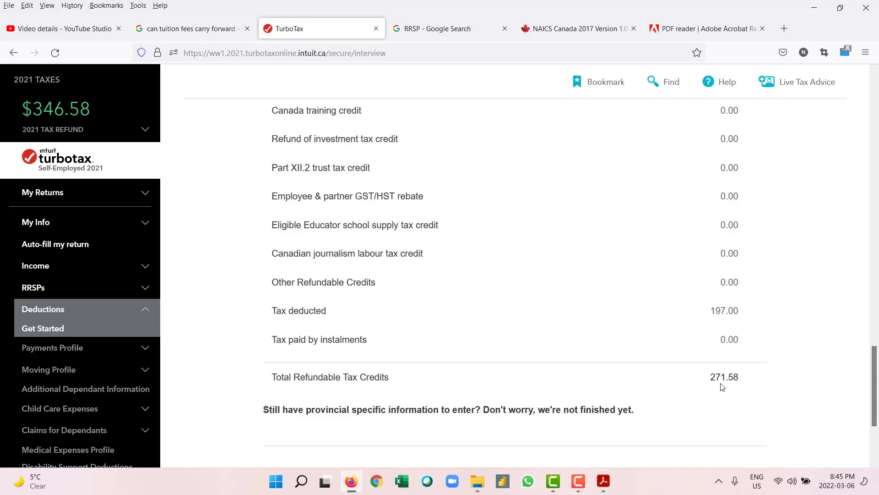
pyautogui.scroll(2, 722, 387)
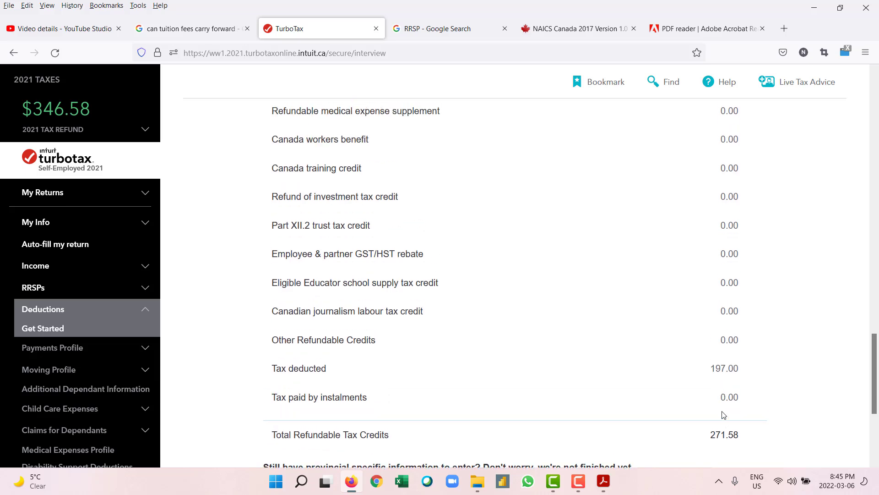
pyautogui.scroll(6, 722, 415)
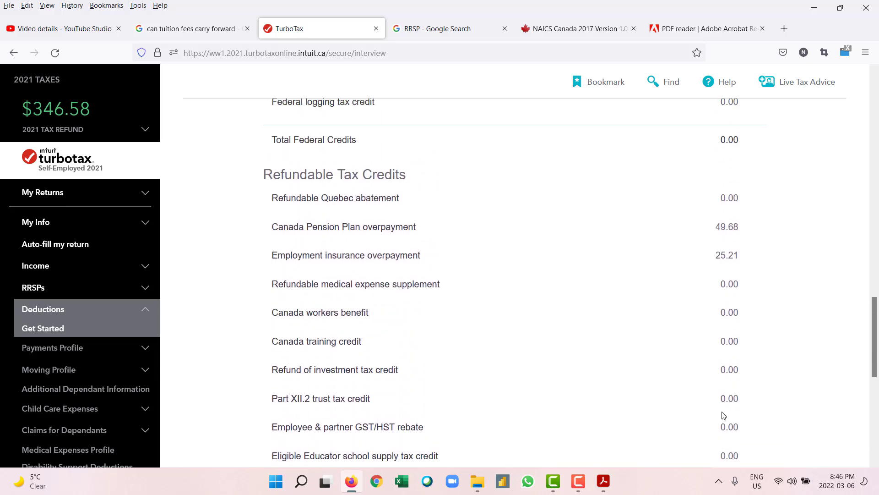
pyautogui.scroll(-4, 723, 415)
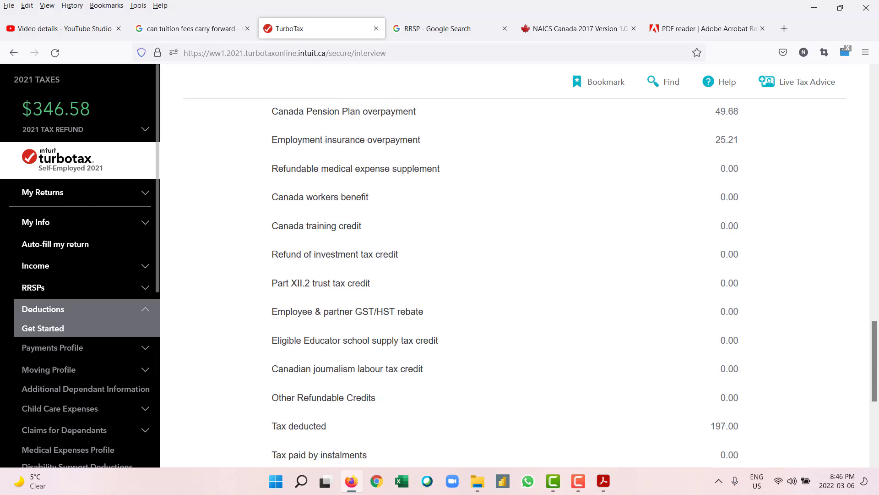
pyautogui.scroll(-3, 687, 351)
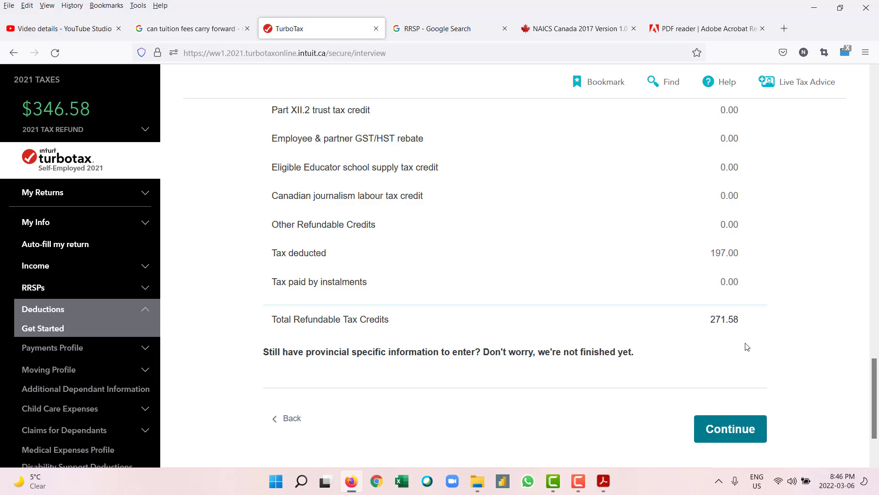
pyautogui.click(727, 432)
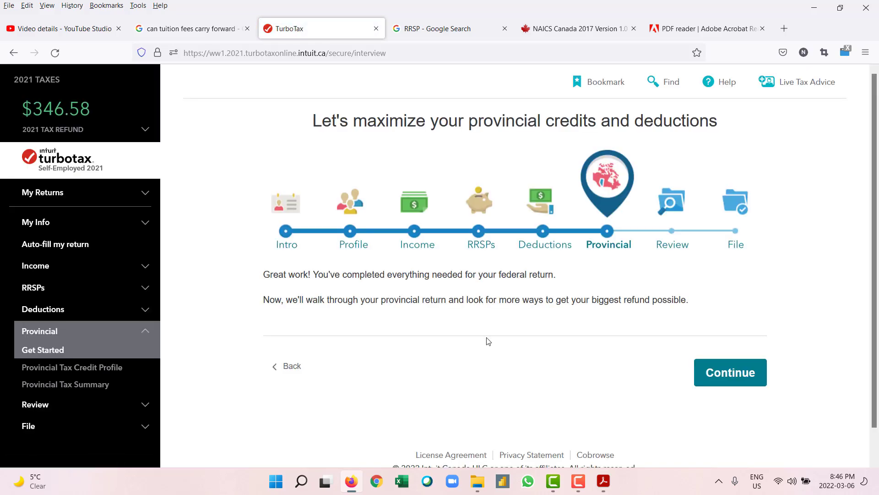
# Step: Start the provincial section, pass the British Columbia info page, and claim the B.C. training tax credit
pyautogui.click(738, 380)
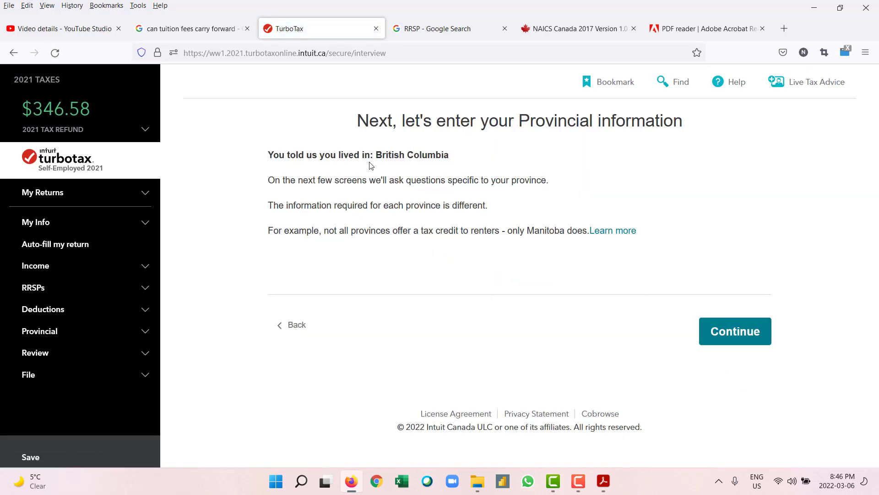
pyautogui.click(748, 331)
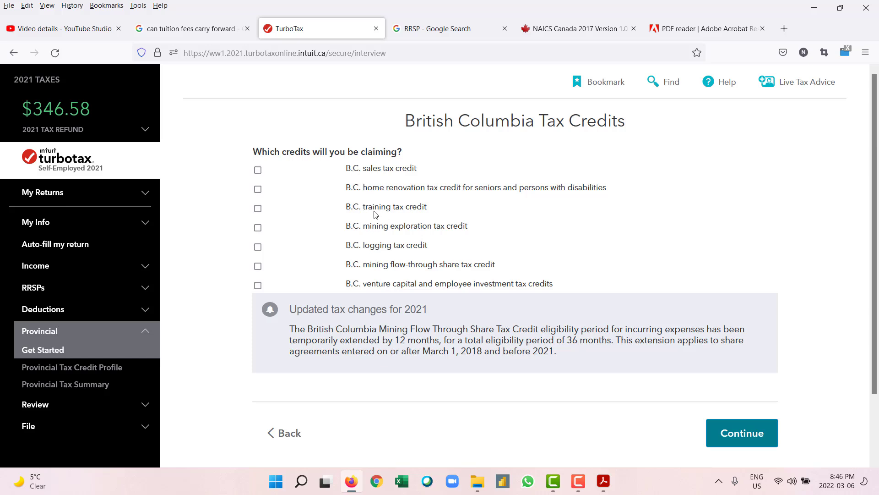
pyautogui.click(258, 209)
pyautogui.scroll(-2, 485, 293)
# Step: Submit the B.C. credits and review the summary (BC income tax 130.05, non-refundable credits 560.14)
pyautogui.click(733, 381)
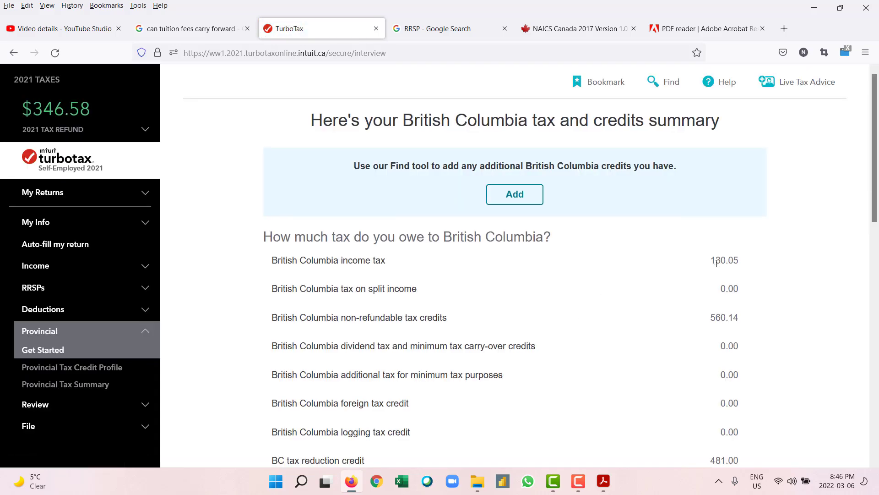
pyautogui.scroll(-10, 717, 264)
pyautogui.scroll(-3, 718, 268)
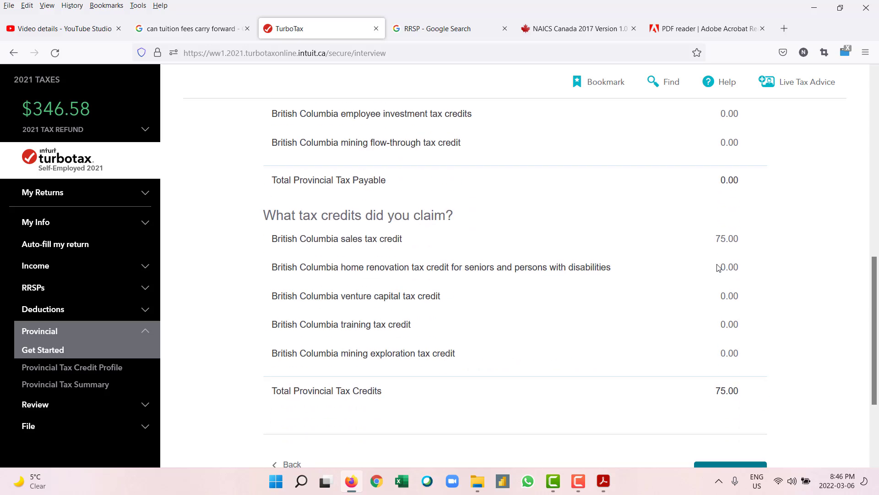
pyautogui.scroll(-2, 716, 267)
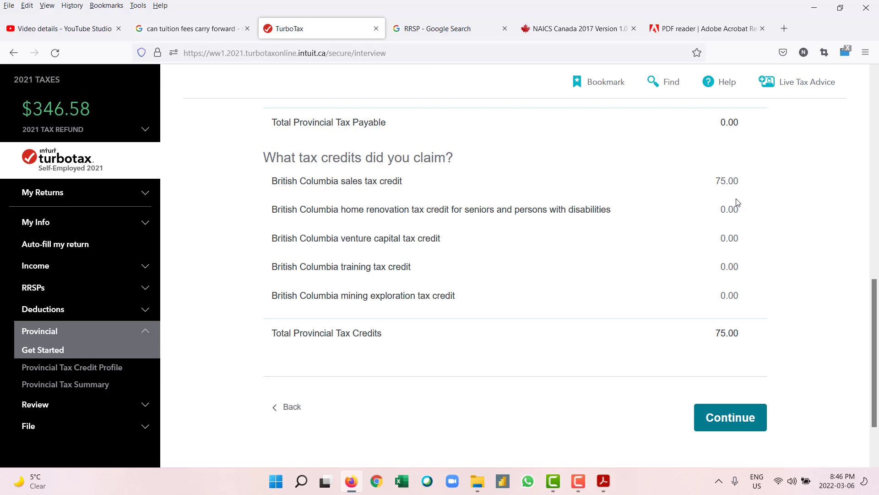
pyautogui.scroll(10, 737, 202)
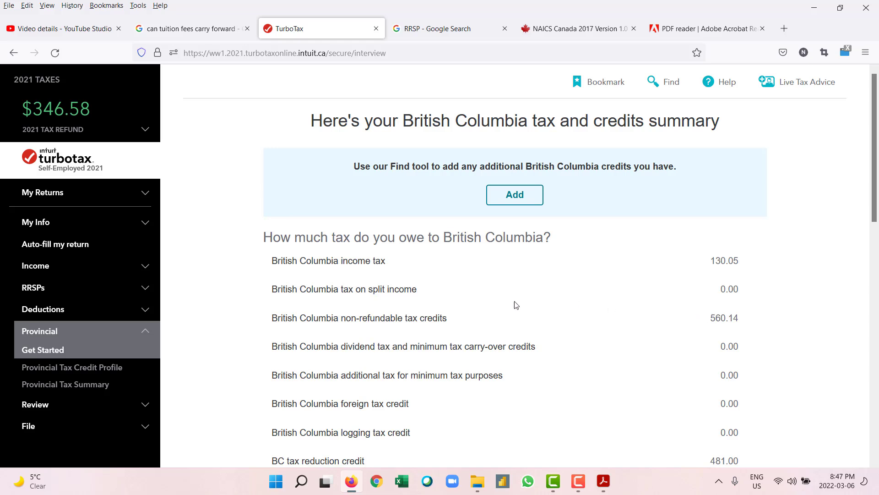
pyautogui.scroll(-3, 745, 326)
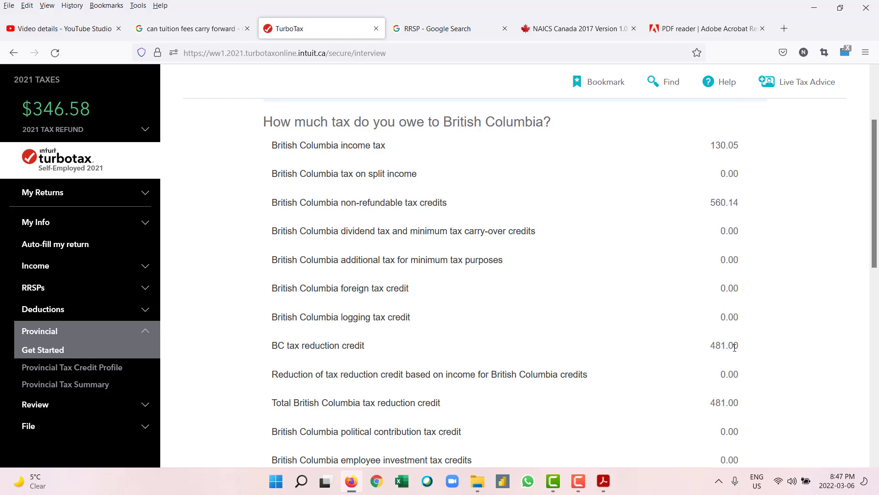
pyautogui.scroll(-4, 734, 347)
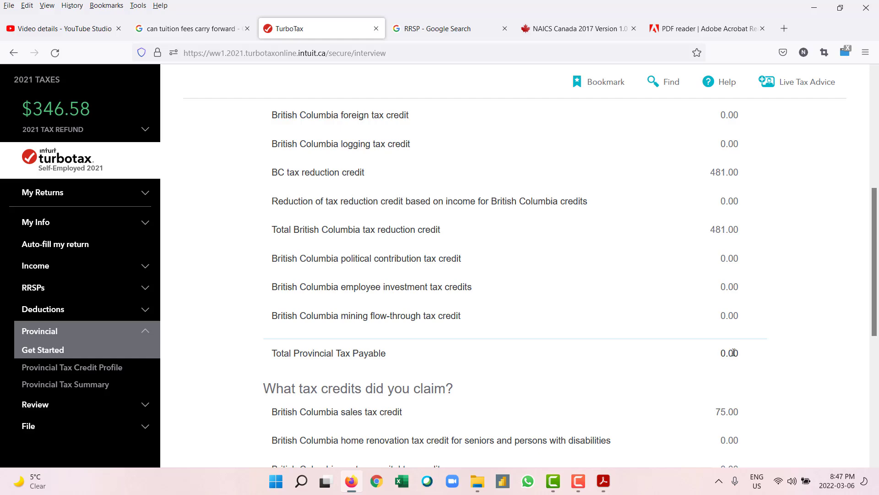
pyautogui.scroll(-3, 723, 356)
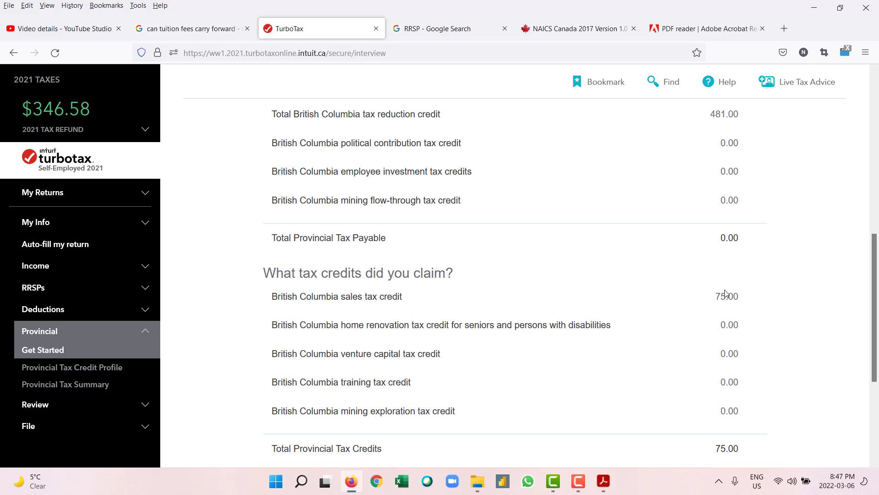
pyautogui.scroll(-1, 726, 293)
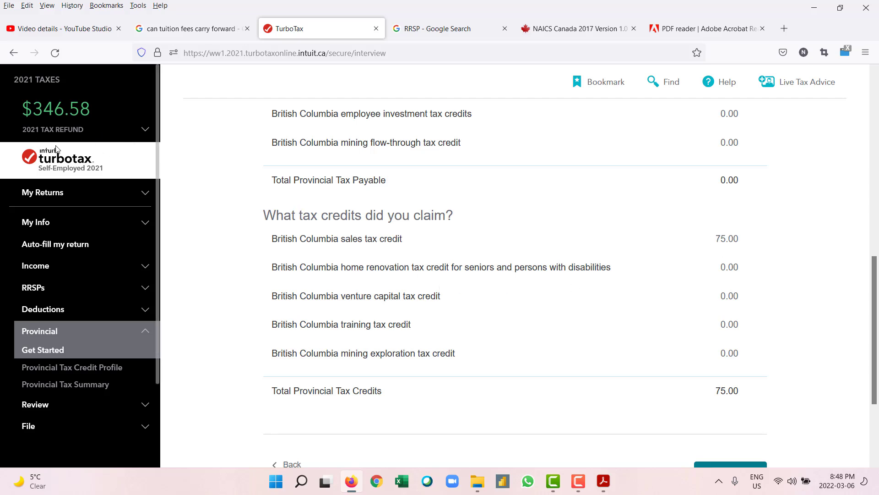
pyautogui.scroll(-3, 559, 266)
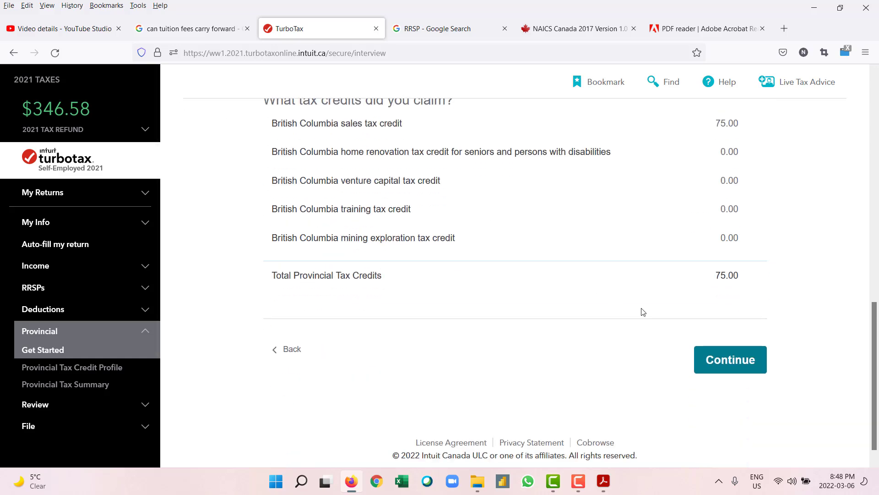
pyautogui.click(723, 364)
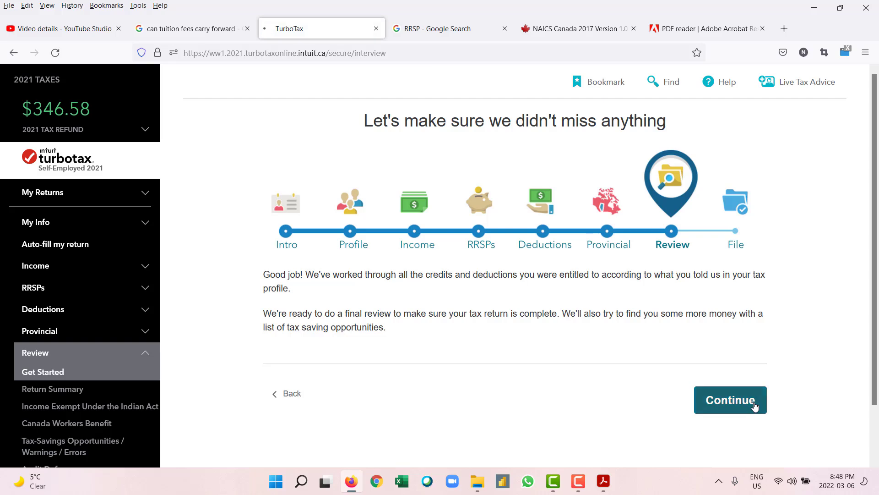
# Step: Expand the Provincial and Credits return summaries, check the $1,554.10 credits and deductions, and continue
pyautogui.click(755, 403)
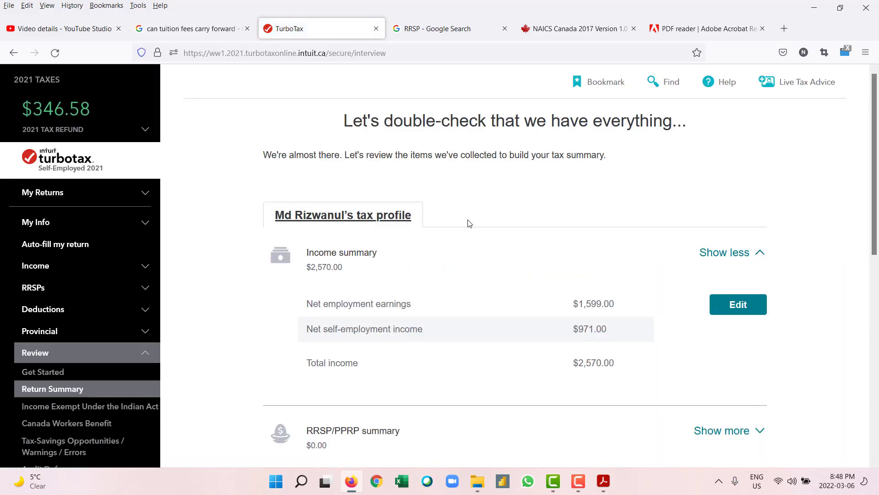
pyautogui.scroll(-2, 579, 253)
pyautogui.scroll(-5, 596, 257)
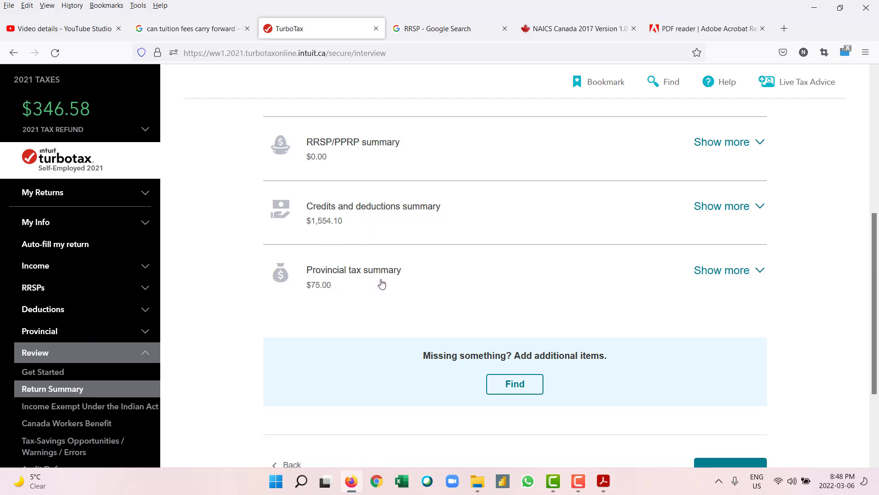
pyautogui.click(762, 278)
pyautogui.scroll(-3, 762, 278)
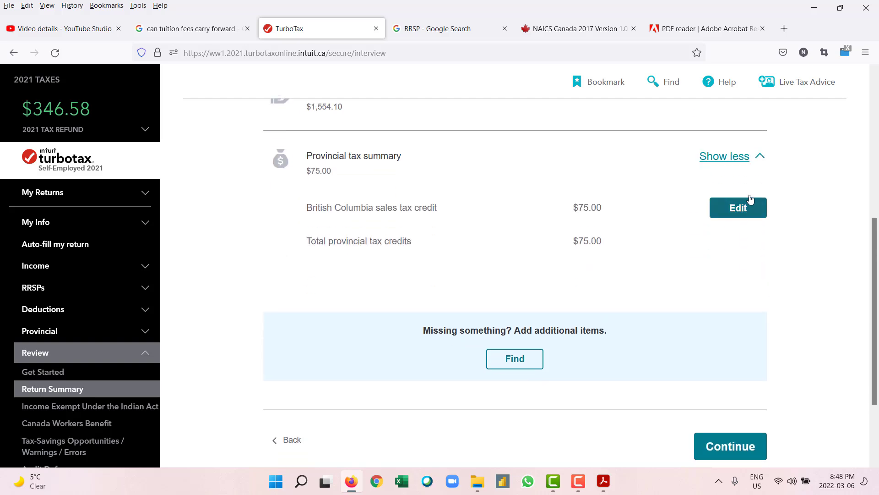
pyautogui.scroll(3, 749, 192)
pyautogui.click(759, 217)
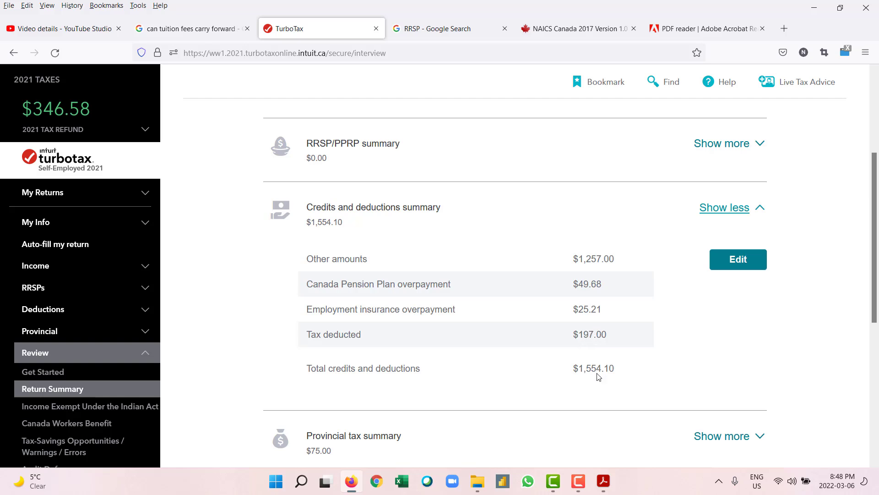
pyautogui.scroll(2, 598, 376)
pyautogui.scroll(-5, 599, 373)
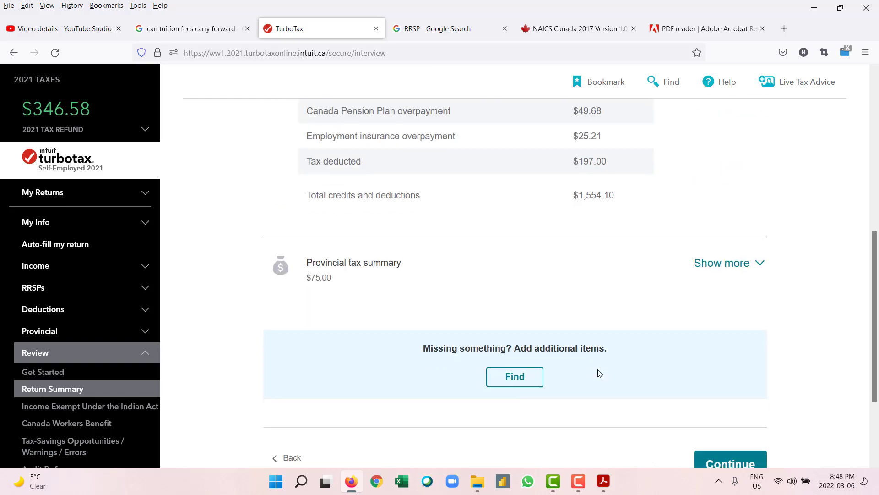
pyautogui.scroll(-2, 599, 374)
pyautogui.click(747, 417)
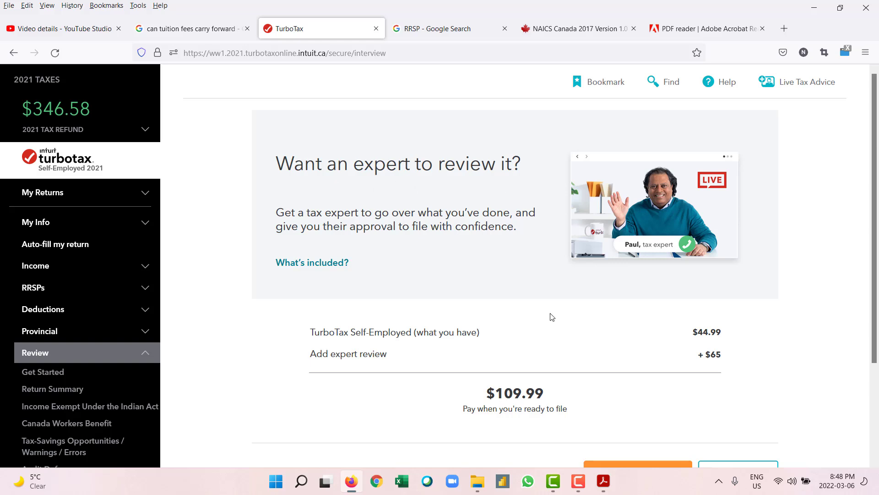
# Step: Decline the $109.99 expert review upgrade
pyautogui.scroll(-3, 552, 316)
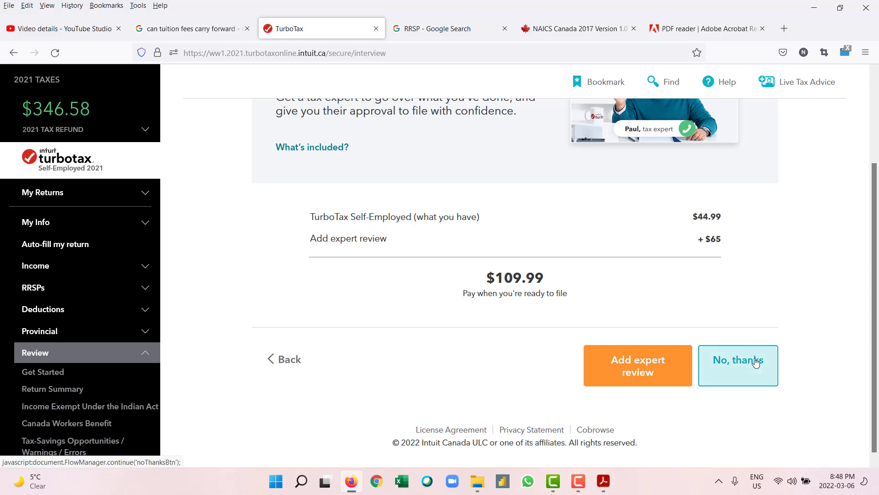
pyautogui.moveTo(755, 362); pyautogui.dragTo(743, 279)
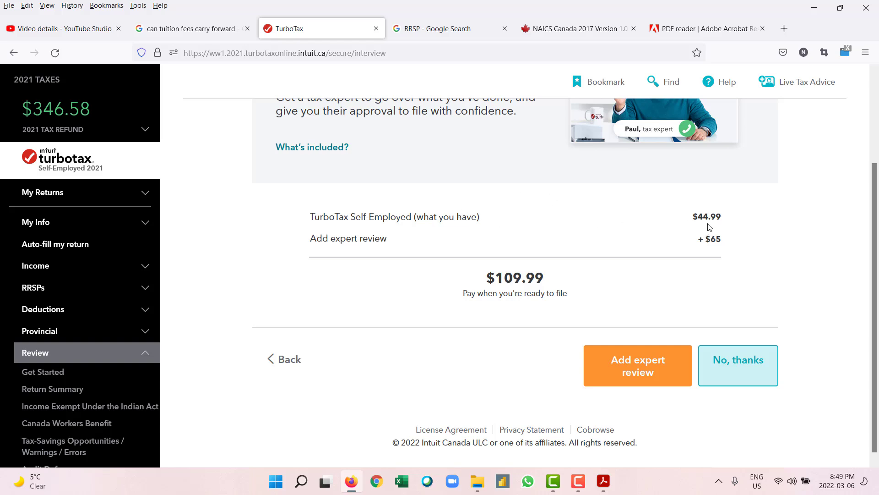
pyautogui.scroll(1, 707, 229)
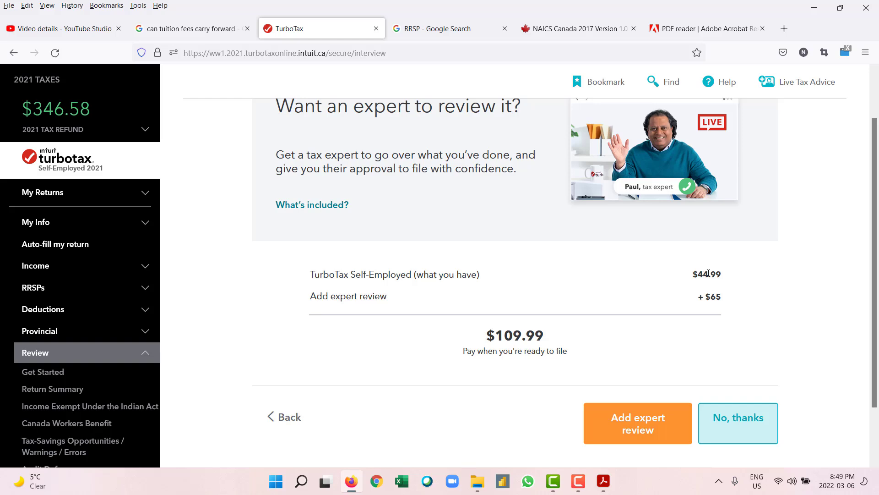
pyautogui.click(746, 424)
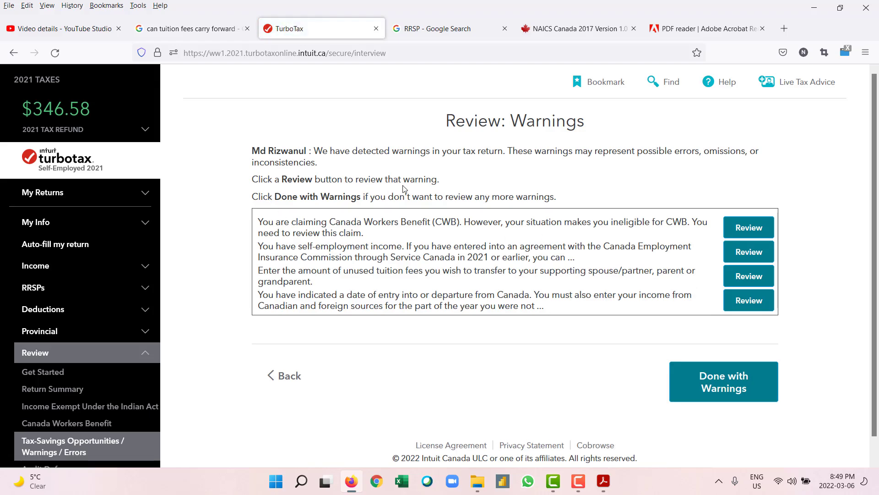
# Step: Dismiss the four listed warnings without reviewing them
pyautogui.click(724, 390)
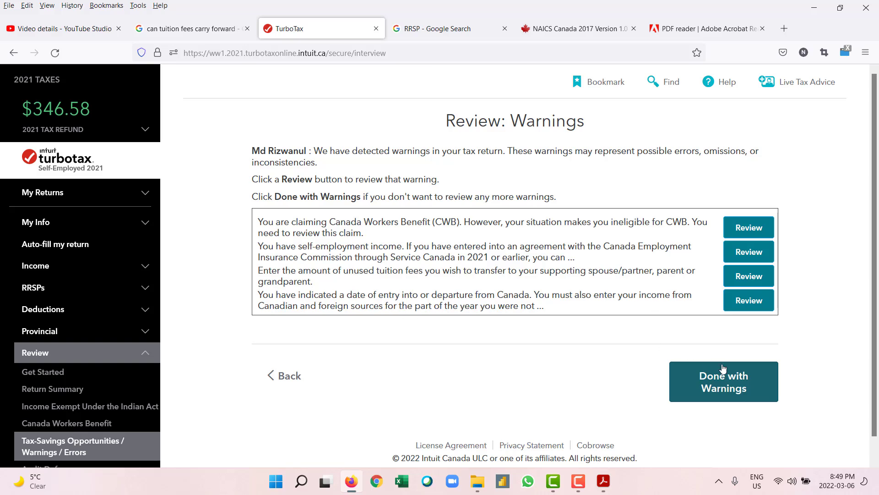
pyautogui.click(741, 398)
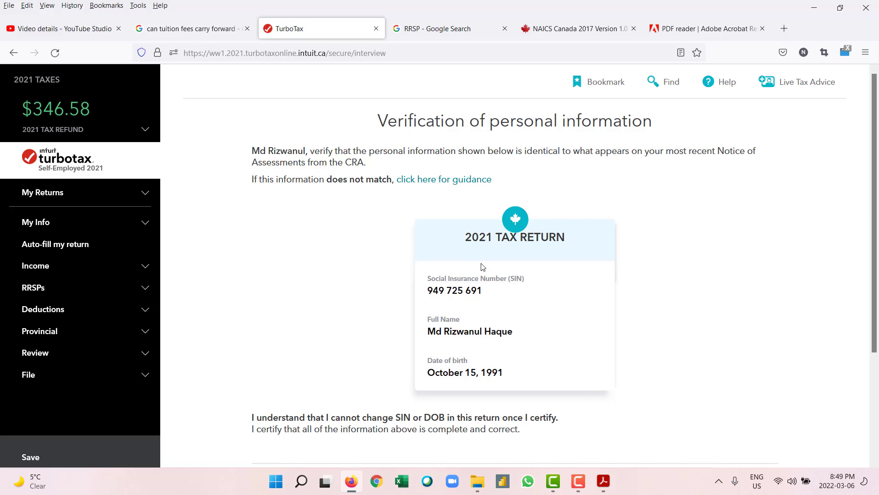
# Step: Certify the personal information as correct and decline the $49.99 Premium Pack add-on
pyautogui.scroll(-3, 482, 267)
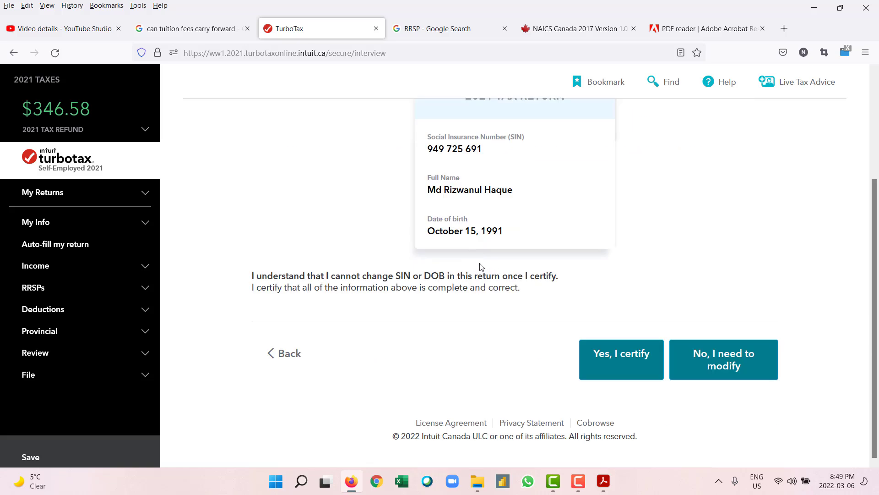
pyautogui.click(579, 481)
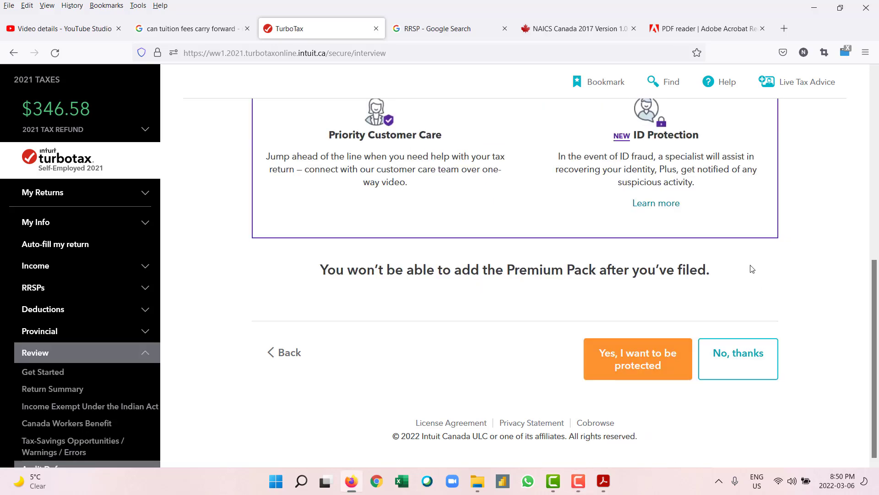
pyautogui.scroll(8, 751, 269)
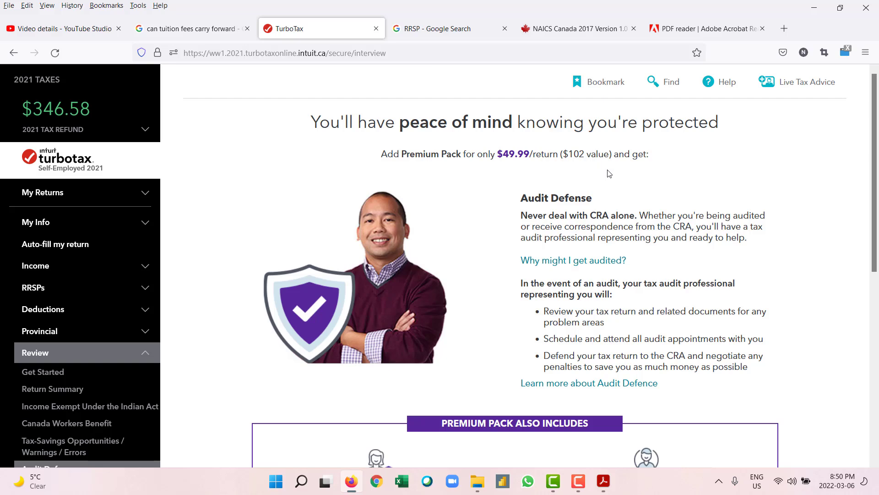
pyautogui.scroll(-8, 596, 167)
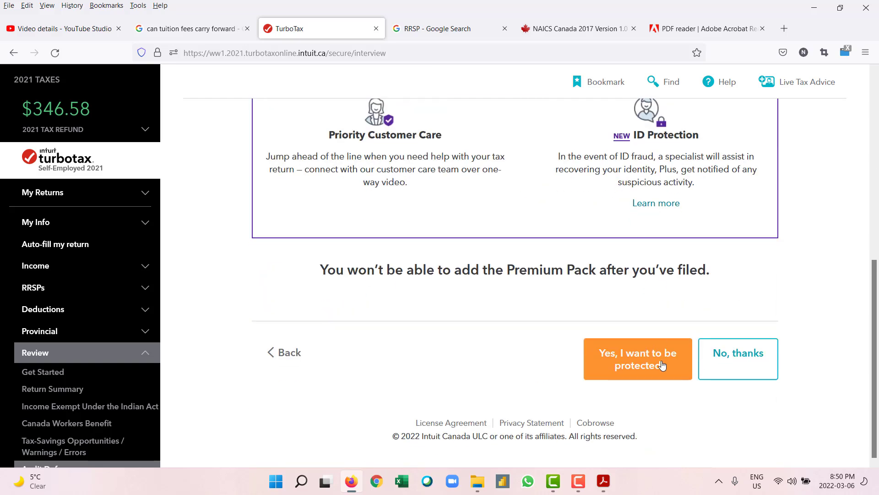
pyautogui.click(738, 369)
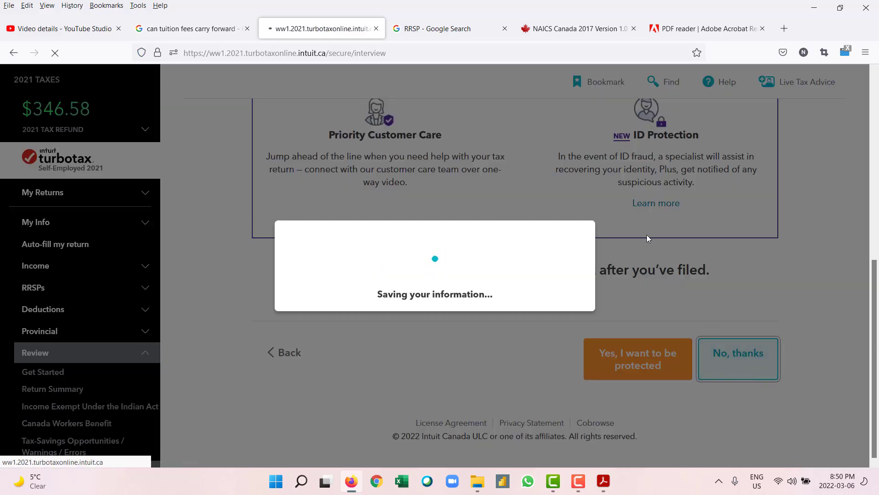
# Step: Accept the $15,620.89 in additional deductions and continue to the $346.58 refund summary
pyautogui.scroll(-3, 648, 236)
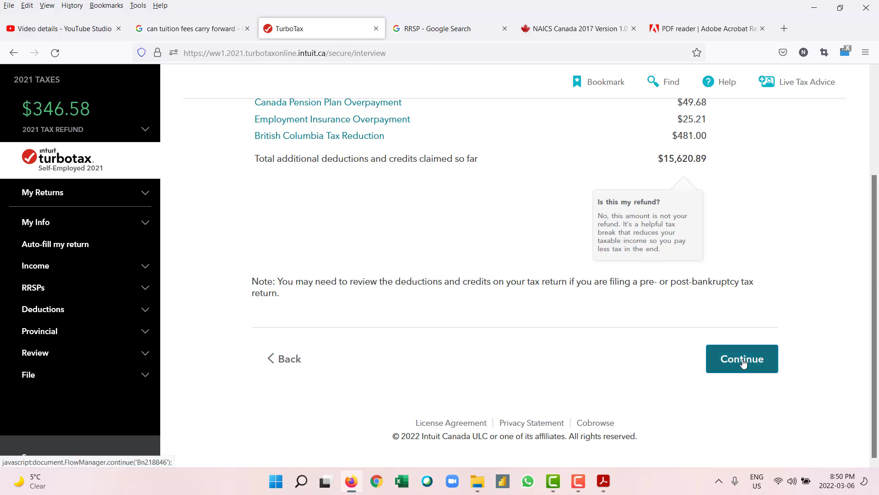
pyautogui.click(742, 362)
pyautogui.scroll(3, 632, 298)
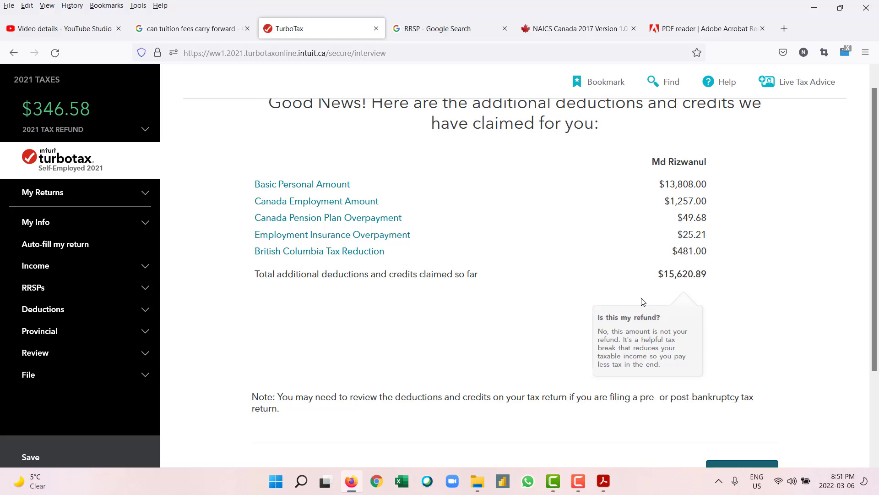
pyautogui.scroll(-3, 641, 301)
pyautogui.click(739, 362)
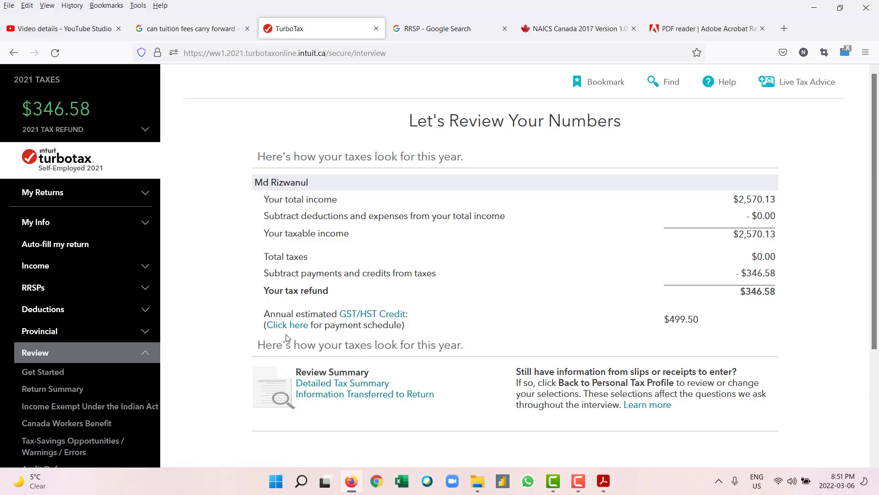
# Step: Read the GST/HST credit eligibility explanation and payment schedule, then return to the review page
pyautogui.click(388, 317)
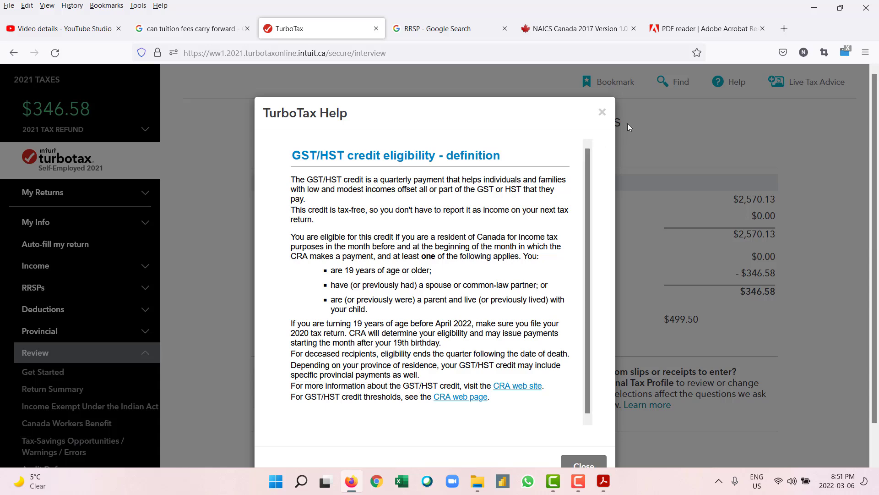
pyautogui.click(602, 112)
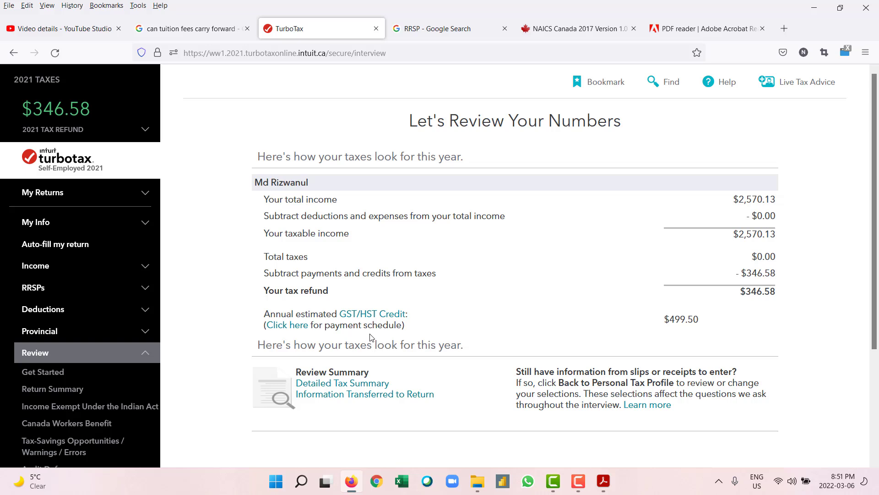
pyautogui.click(285, 327)
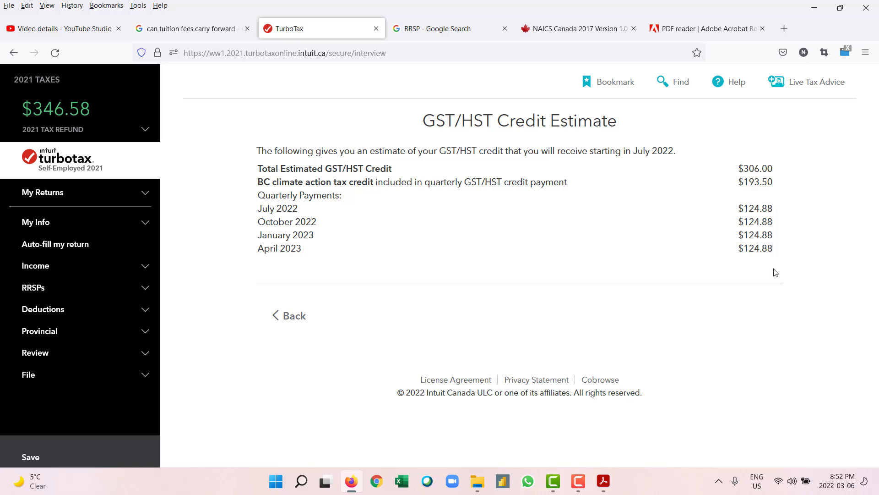
pyautogui.click(298, 326)
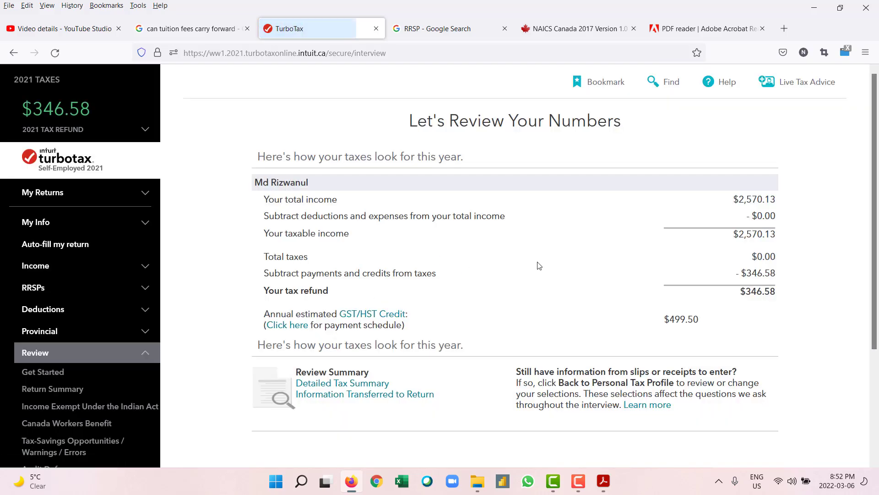
# Step: Reopen the GST/HST credit eligibility help over the review page estimating a $499.50 credit
pyautogui.scroll(-3, 538, 263)
pyautogui.scroll(3, 538, 259)
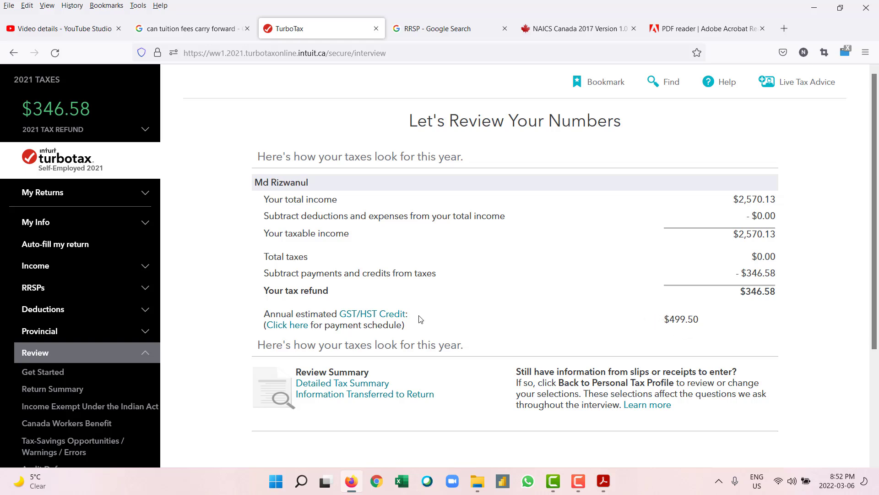
pyautogui.click(388, 319)
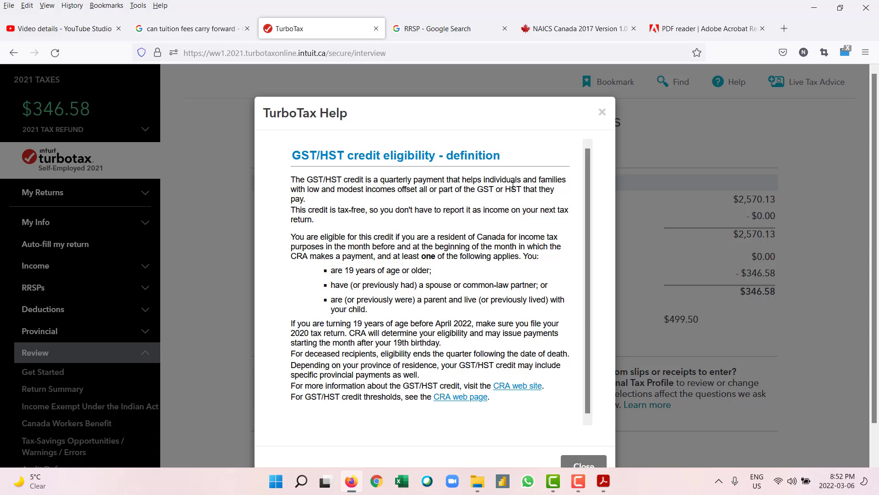
pyautogui.scroll(-1, 430, 313)
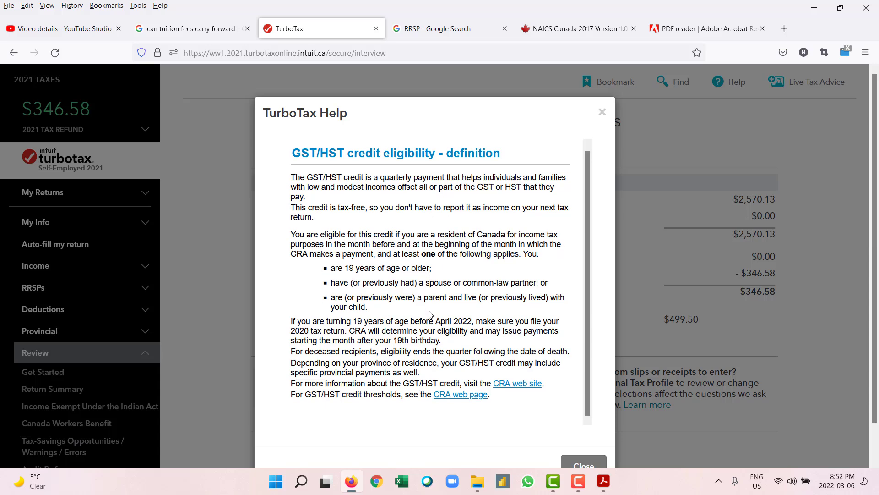
# Step: Close the TurboTax help and search Google for 'GST credit refund' instead of the old query
pyautogui.click(602, 113)
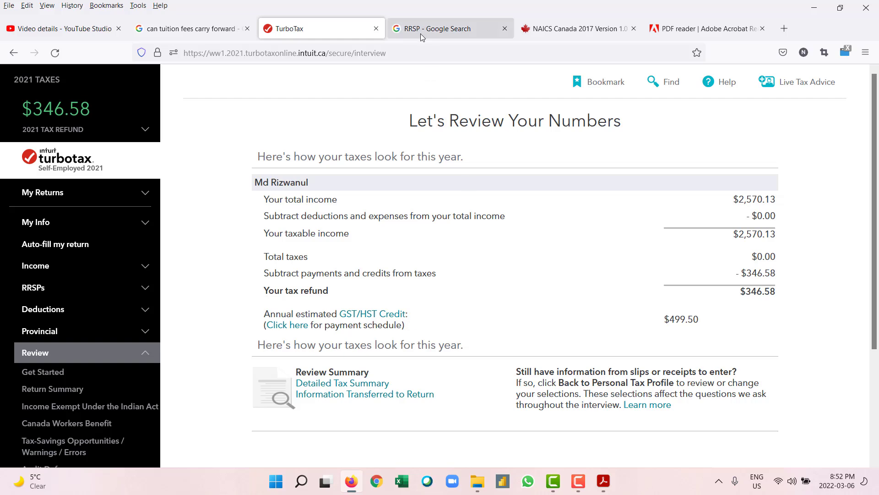
pyautogui.click(420, 31)
pyautogui.click(442, 93)
pyautogui.write('G')
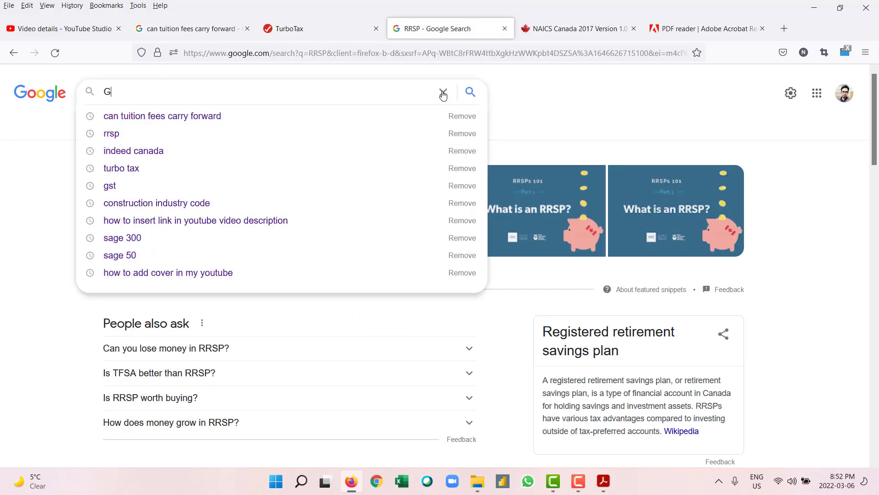
pyautogui.write('ST credi')
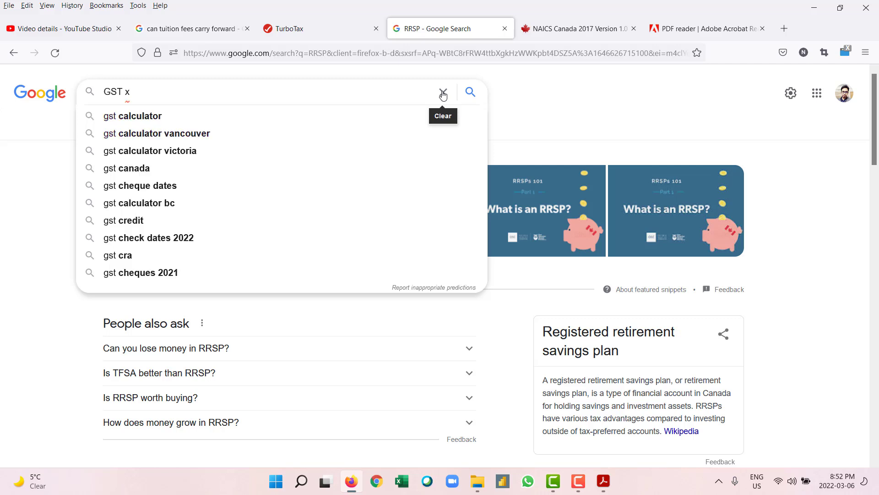
pyautogui.write('t')
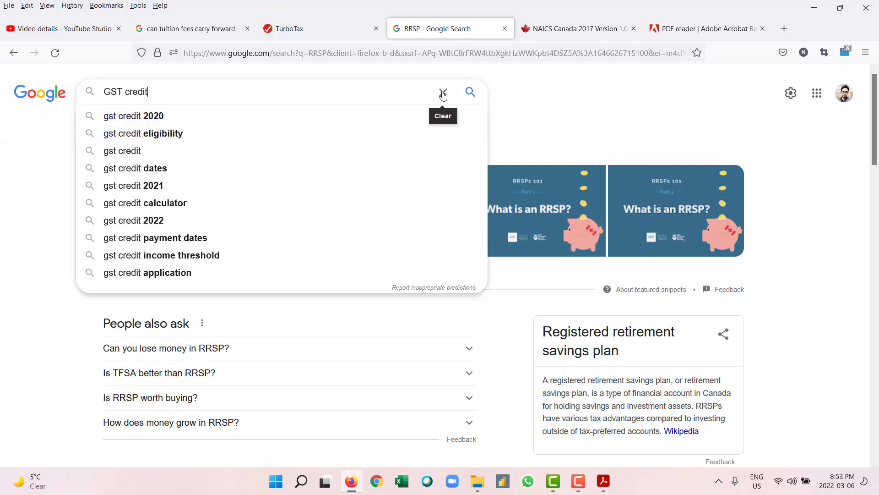
pyautogui.write(' refund')
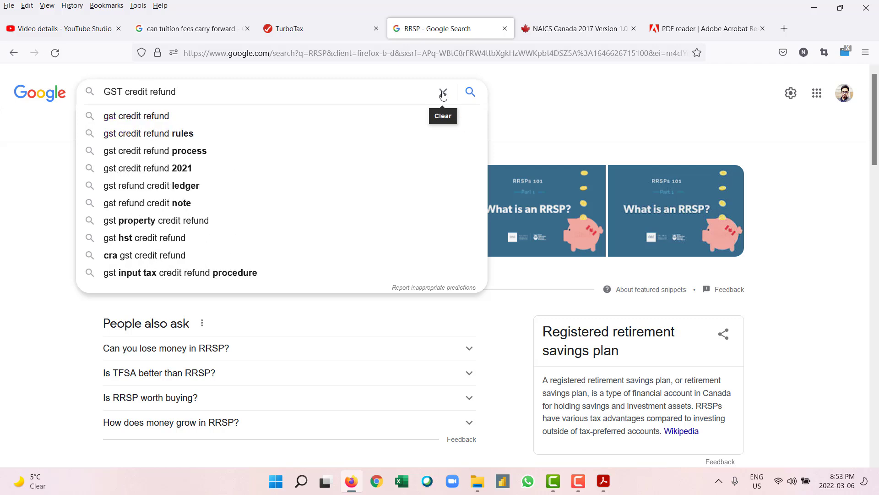
pyautogui.press('Return')
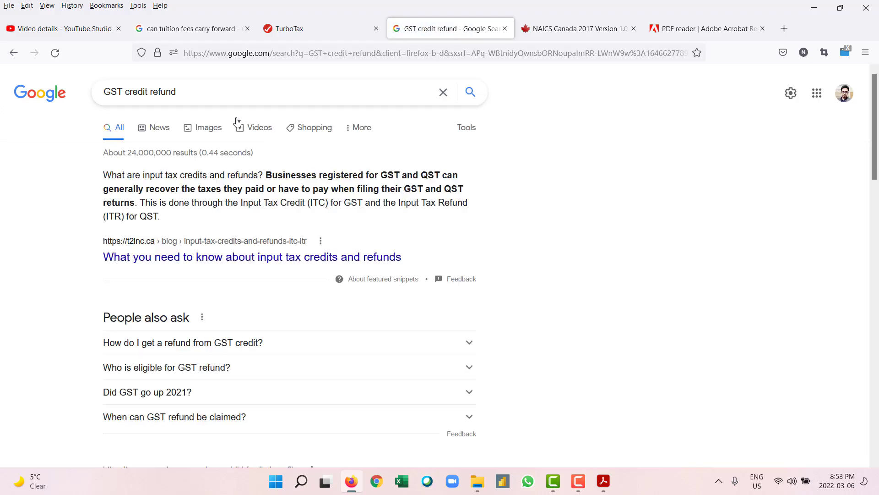
# Step: Refine the search to 'GST credit refund for low income'
pyautogui.click(208, 91)
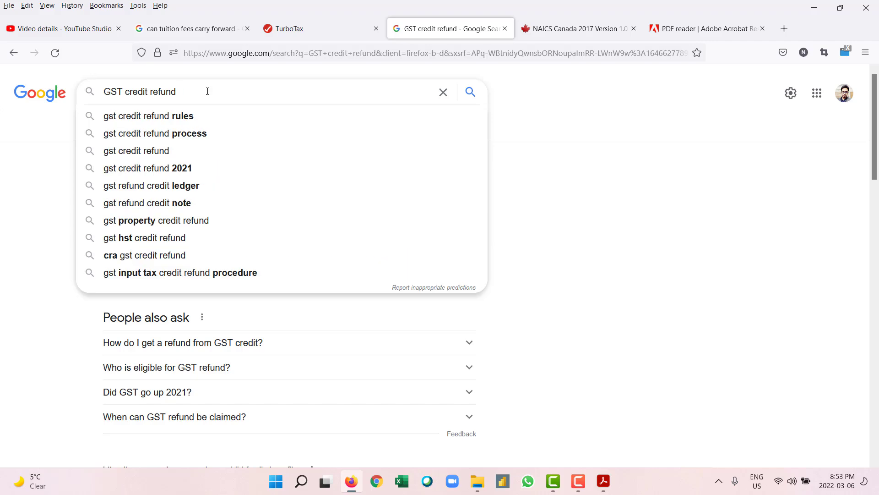
pyautogui.write('for low income')
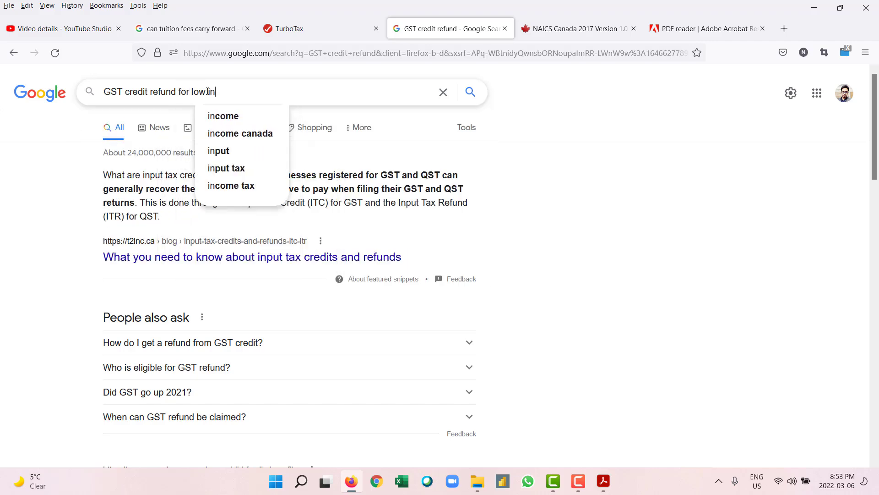
pyautogui.press('Return')
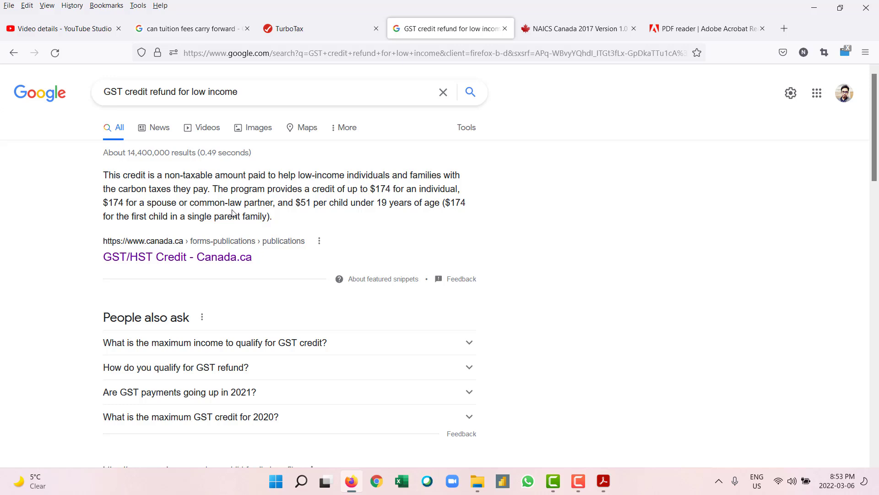
# Step: Open the GST/HST Credit - Canada.ca result in a new tab and switch to it
pyautogui.rightClick(215, 255)
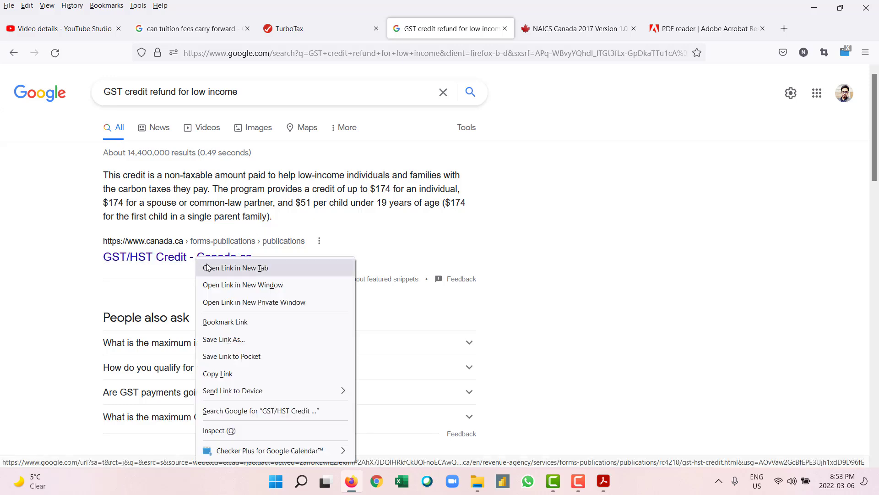
pyautogui.click(234, 269)
pyautogui.click(531, 39)
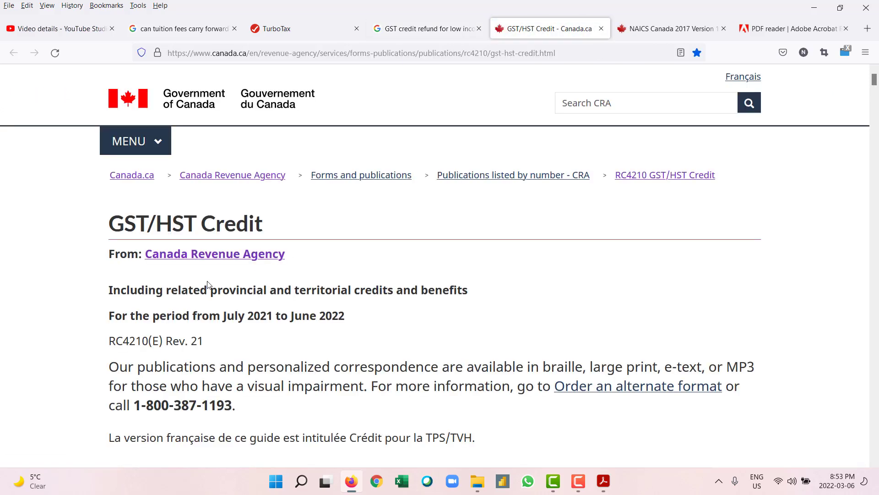
# Step: Scroll through the eligibility section explaining a 2020 return must be filed even without income
pyautogui.scroll(-2, 76, 304)
pyautogui.scroll(-15, 76, 305)
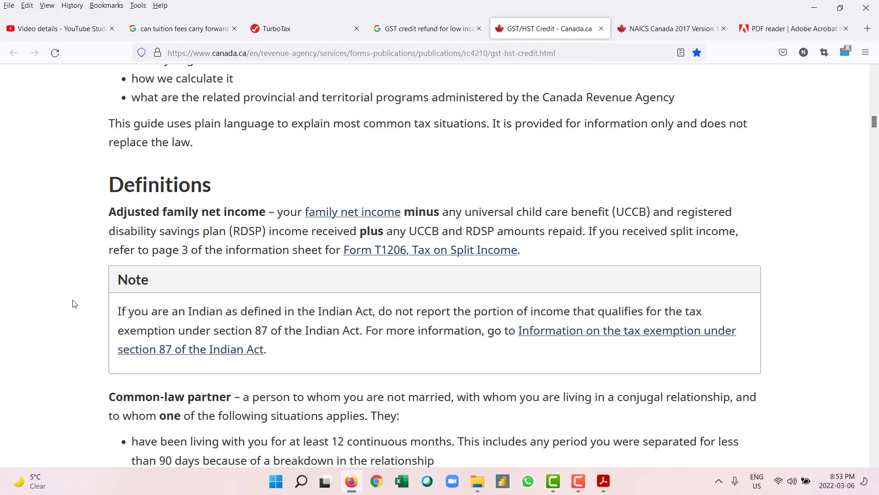
pyautogui.scroll(-6, 75, 303)
pyautogui.scroll(-11, 73, 304)
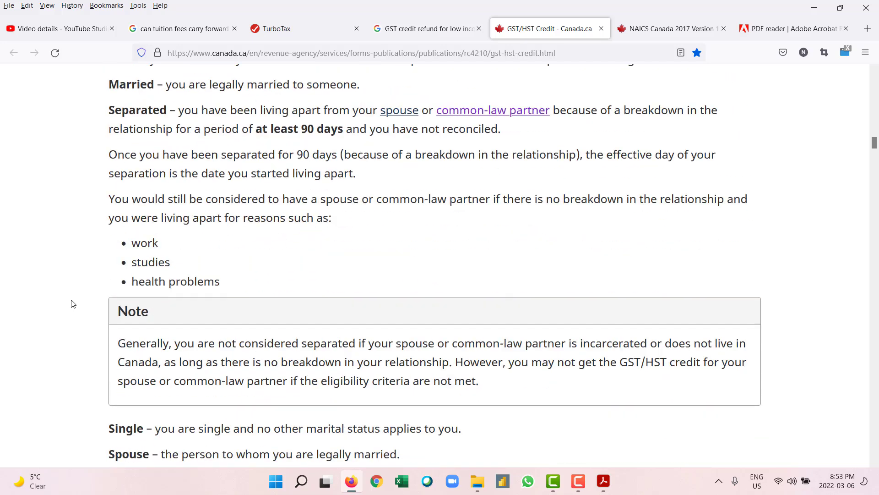
pyautogui.scroll(-3, 73, 302)
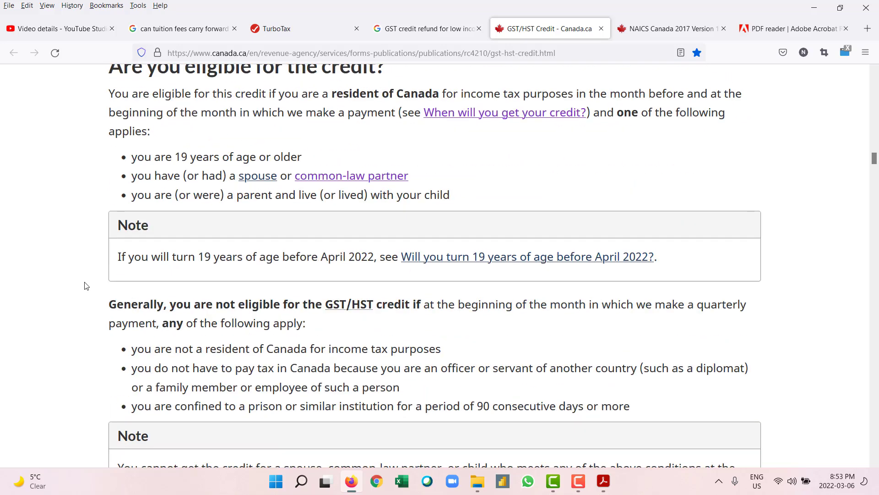
pyautogui.scroll(2, 264, 156)
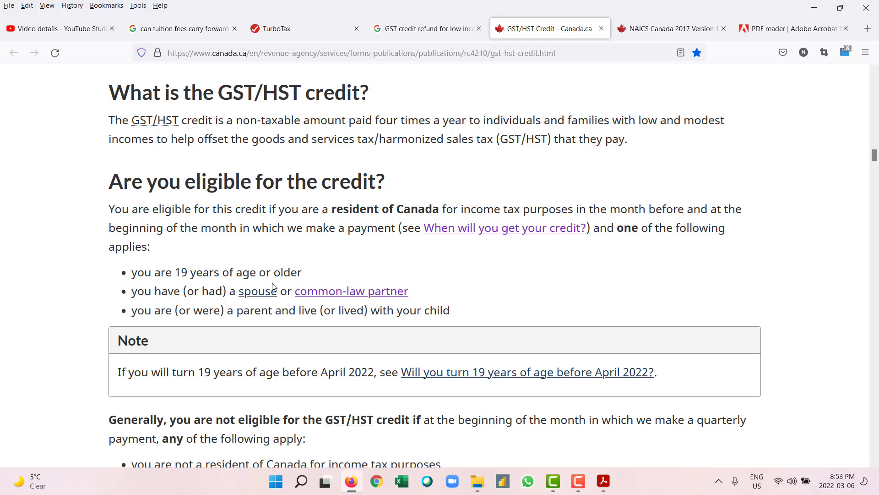
pyautogui.scroll(-2, 195, 284)
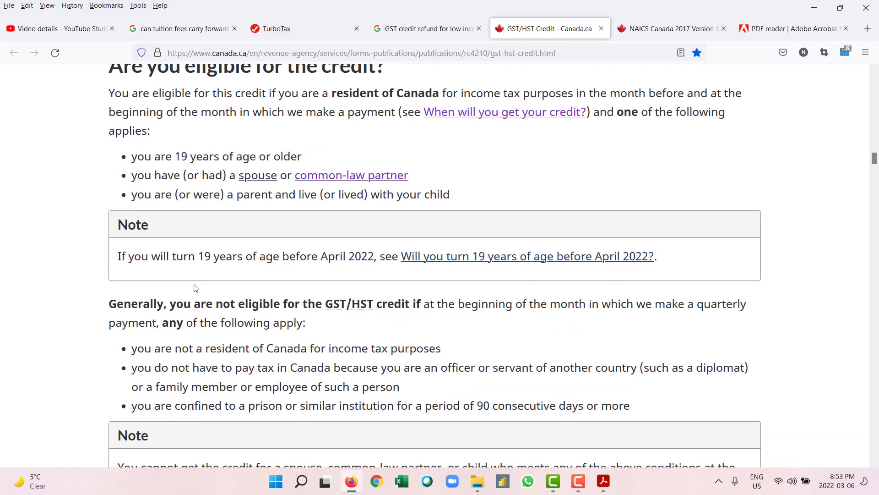
pyautogui.scroll(-5, 194, 284)
pyautogui.scroll(-2, 233, 299)
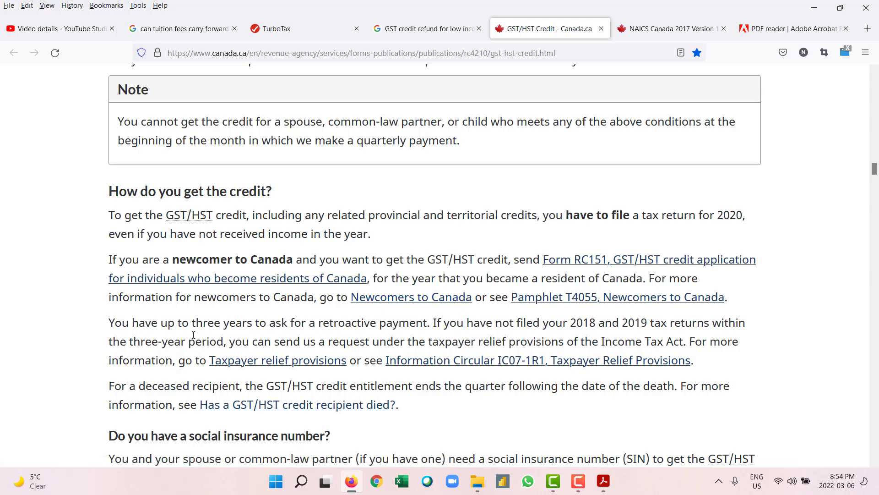
pyautogui.scroll(-1, 186, 333)
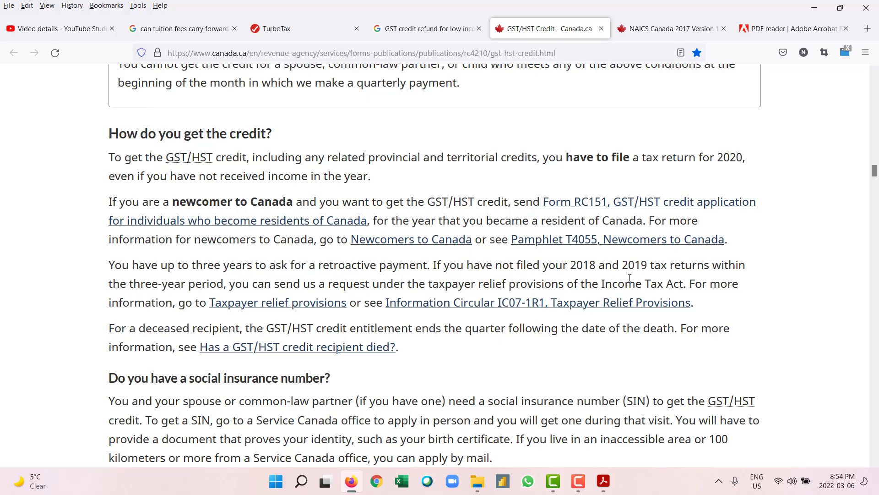
pyautogui.scroll(-3, 365, 320)
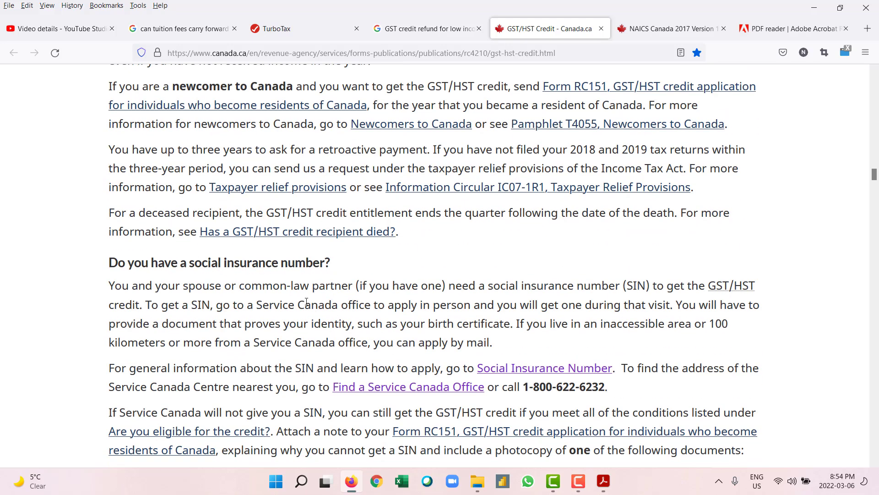
pyautogui.scroll(-7, 306, 300)
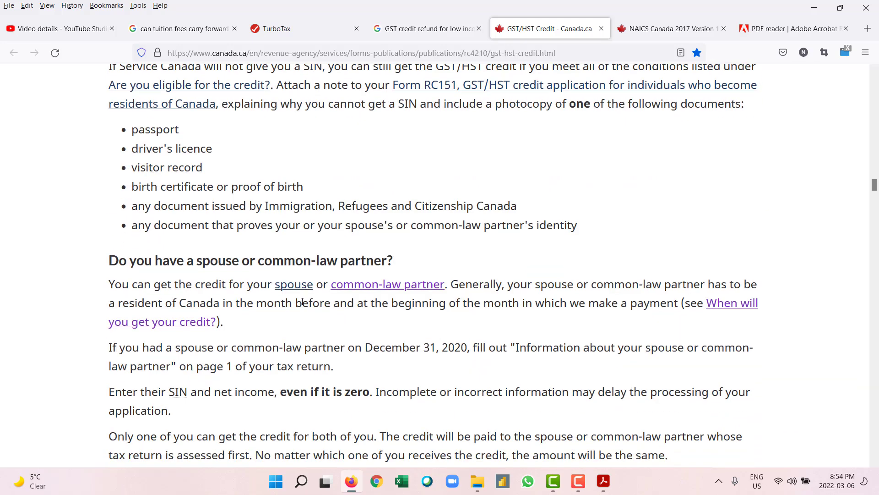
pyautogui.scroll(-4, 279, 283)
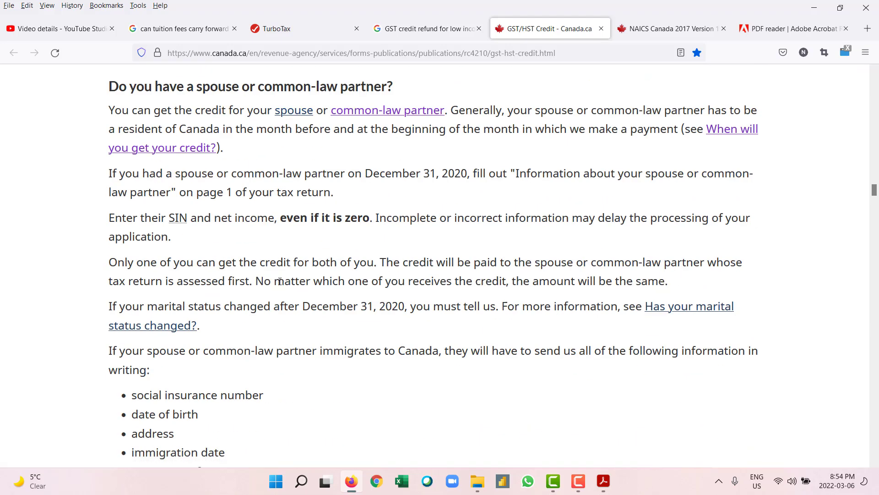
pyautogui.scroll(-3, 280, 281)
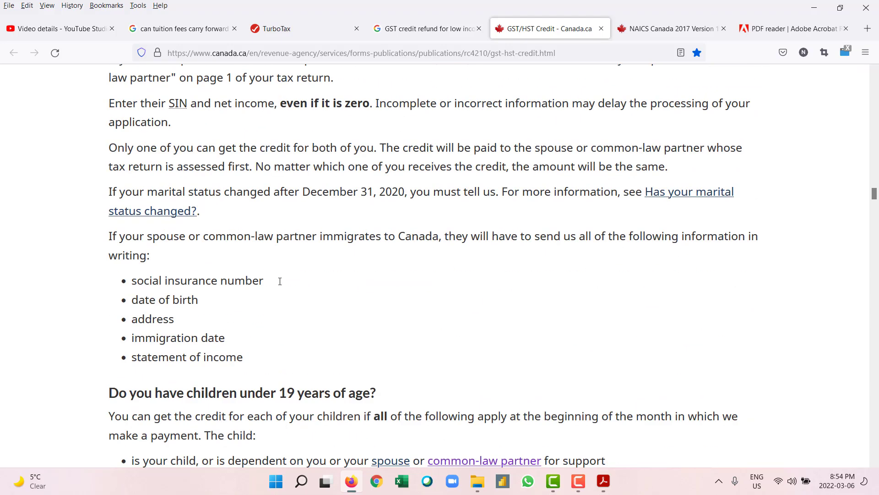
pyautogui.scroll(-2, 280, 281)
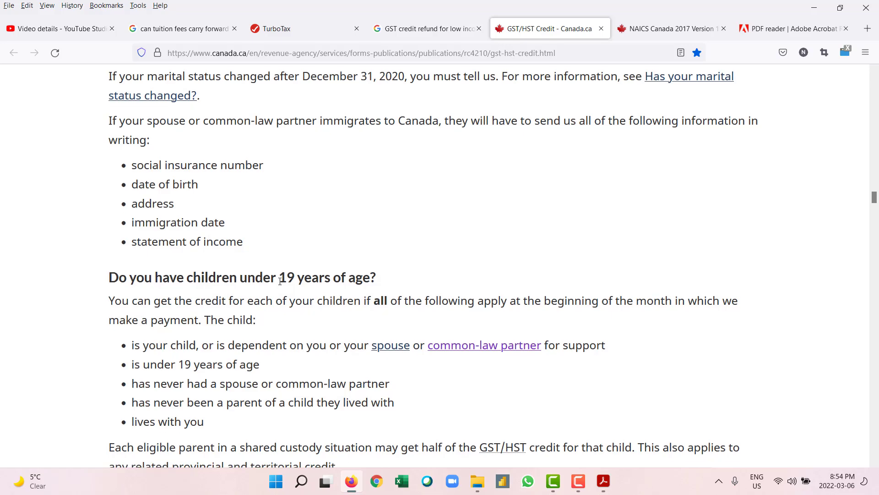
pyautogui.scroll(-4, 280, 282)
pyautogui.scroll(-2, 280, 281)
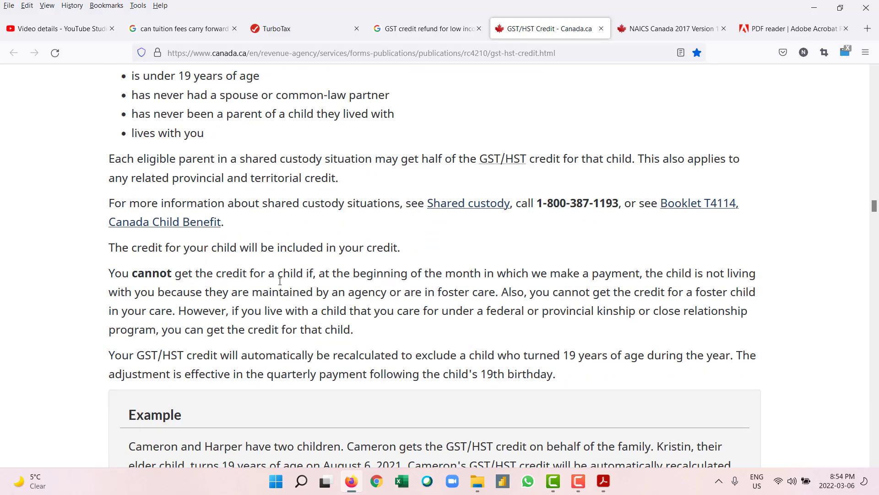
pyautogui.scroll(-8, 280, 284)
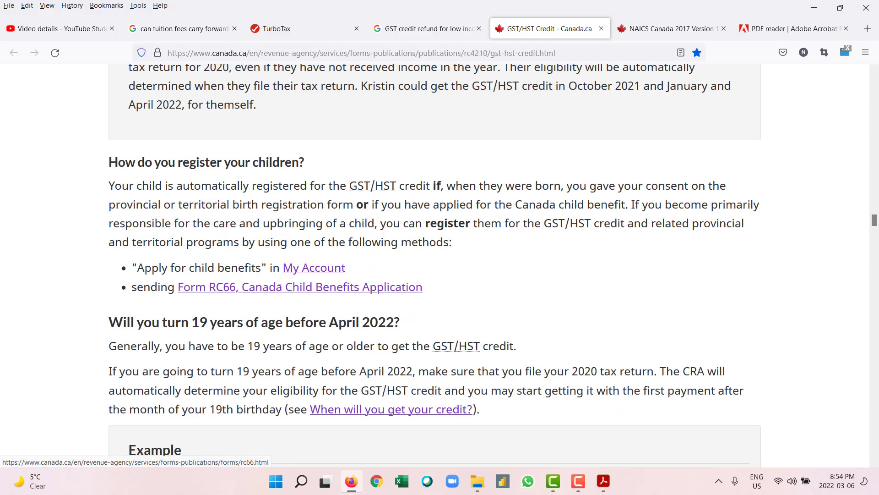
pyautogui.scroll(-5, 280, 285)
pyautogui.scroll(-2, 280, 285)
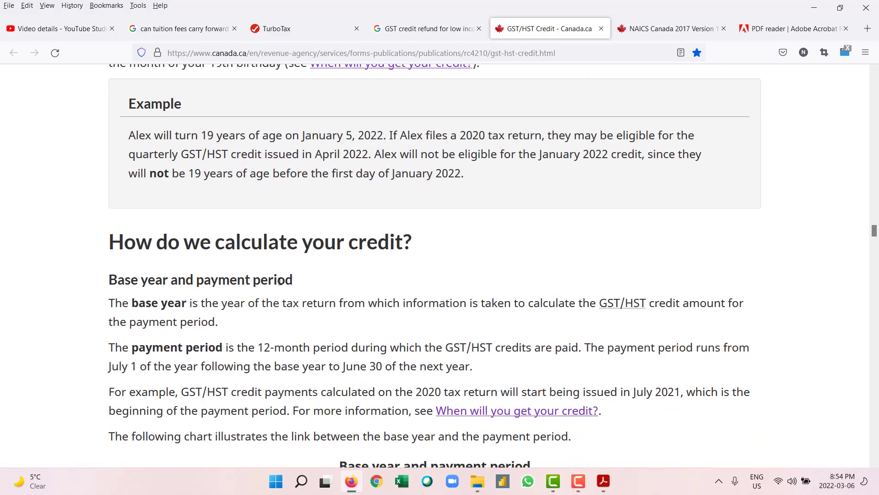
pyautogui.scroll(-3, 280, 281)
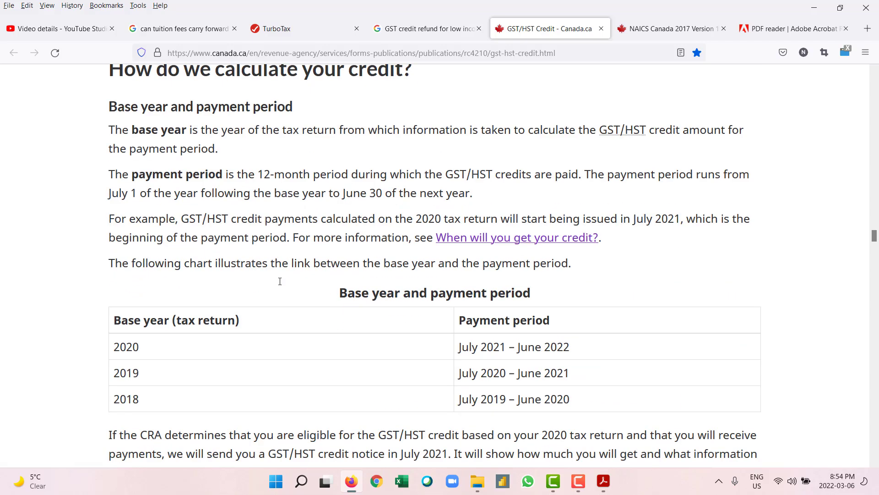
pyautogui.scroll(-3, 279, 282)
pyautogui.scroll(-5, 280, 281)
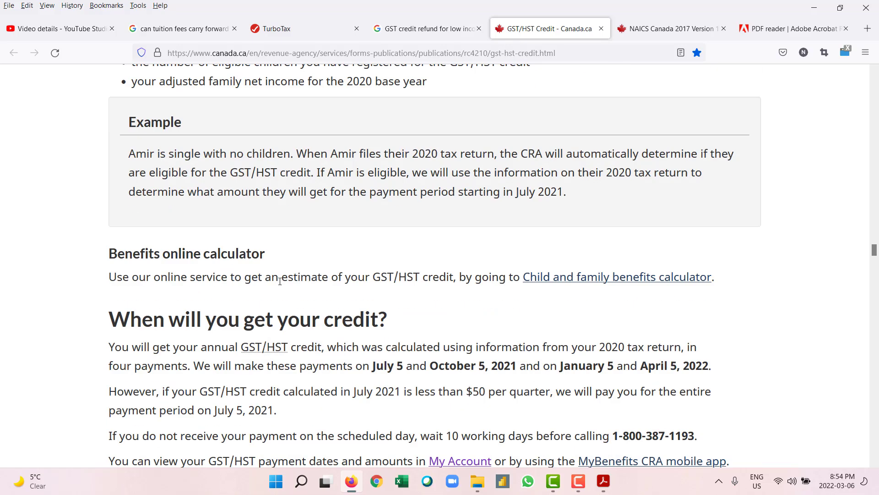
pyautogui.scroll(3, 279, 281)
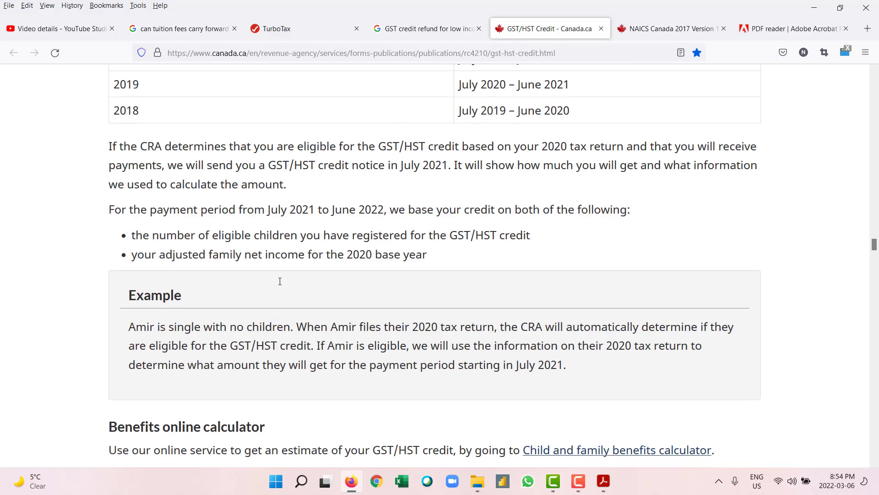
pyautogui.scroll(-4, 283, 310)
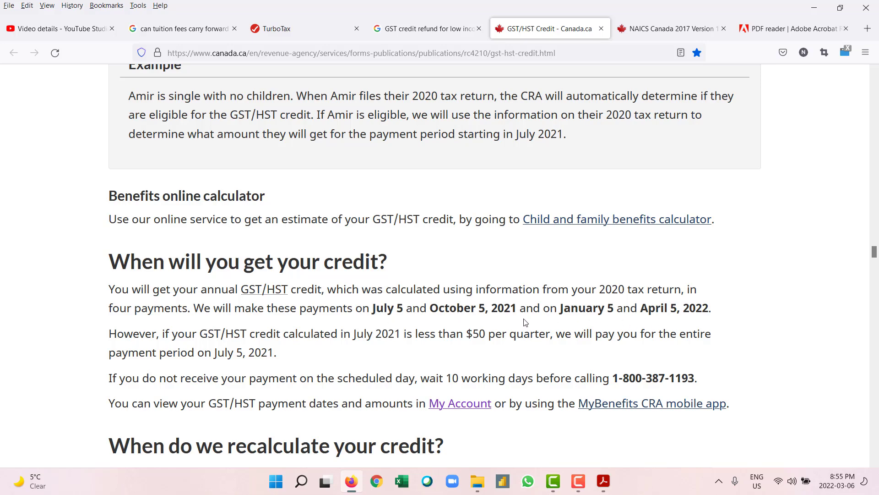
pyautogui.scroll(-3, 419, 315)
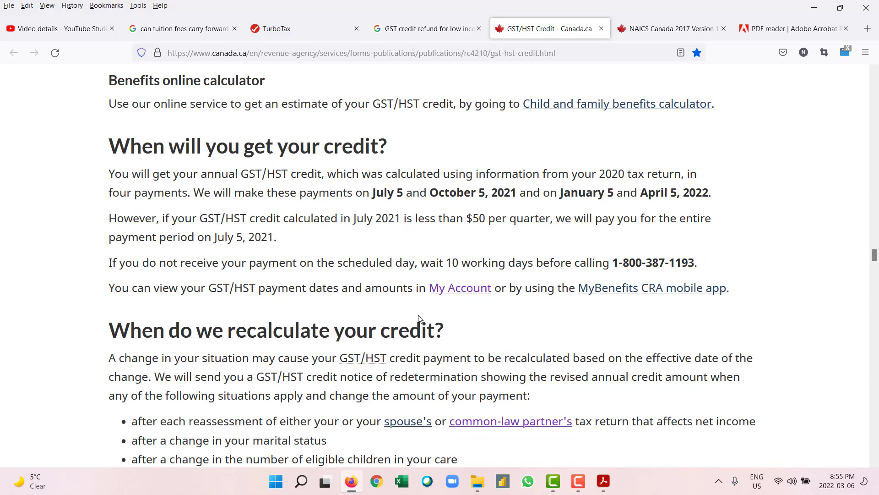
pyautogui.scroll(-15, 419, 317)
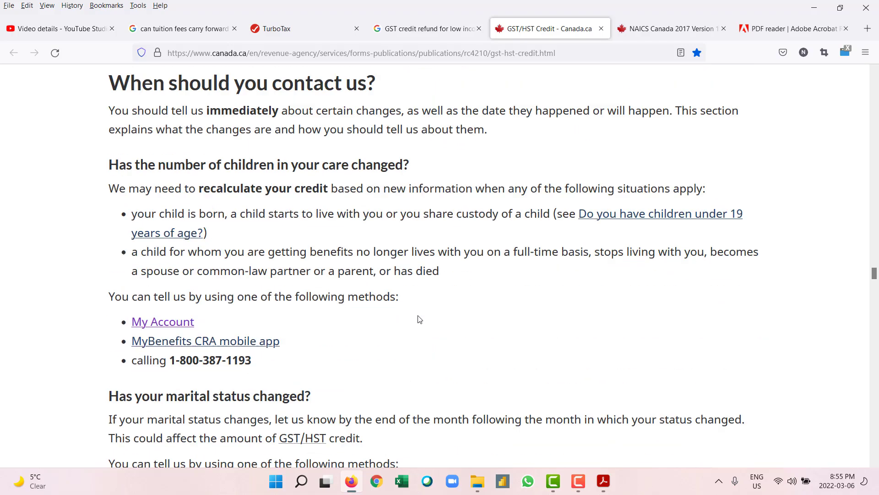
pyautogui.scroll(-4, 418, 318)
pyautogui.scroll(5, 416, 318)
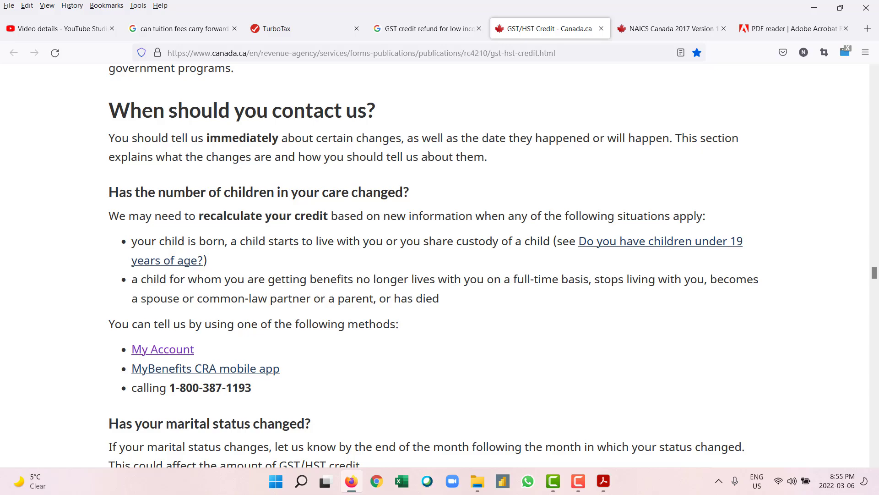
pyautogui.scroll(-3, 448, 172)
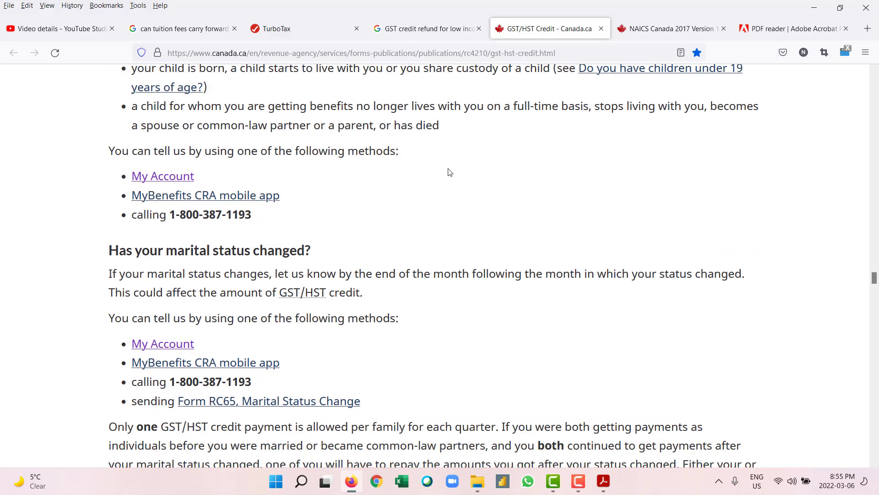
pyautogui.scroll(-4, 449, 173)
pyautogui.scroll(3, 366, 196)
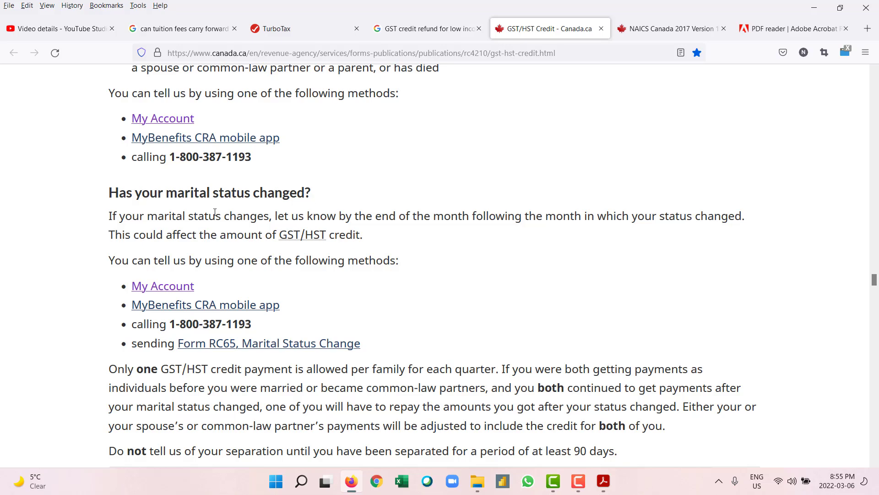
pyautogui.scroll(-9, 215, 212)
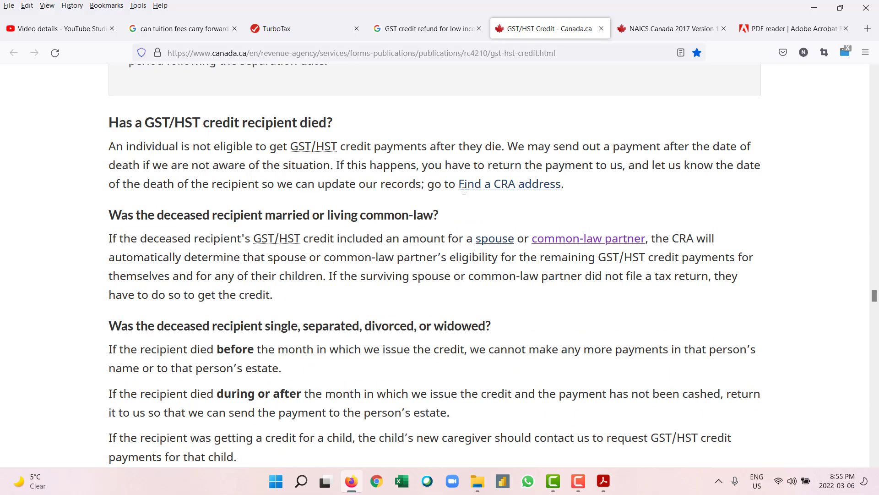
pyautogui.scroll(-3, 546, 374)
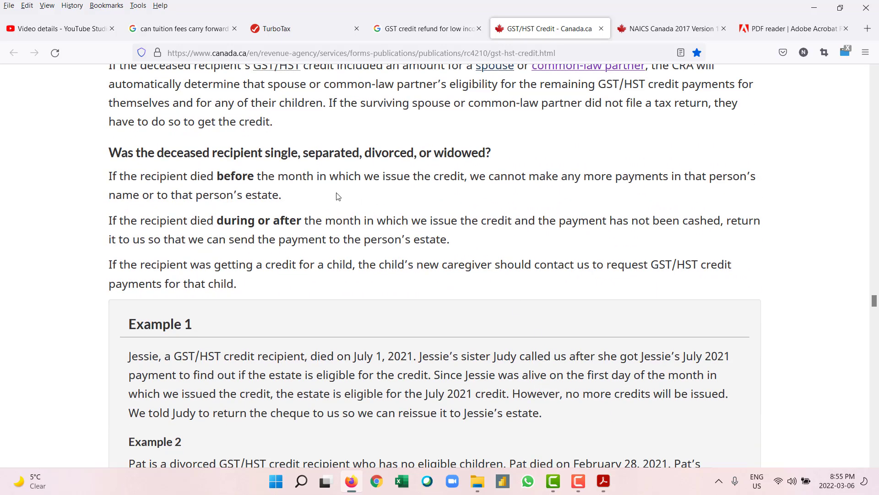
pyautogui.scroll(-8, 289, 216)
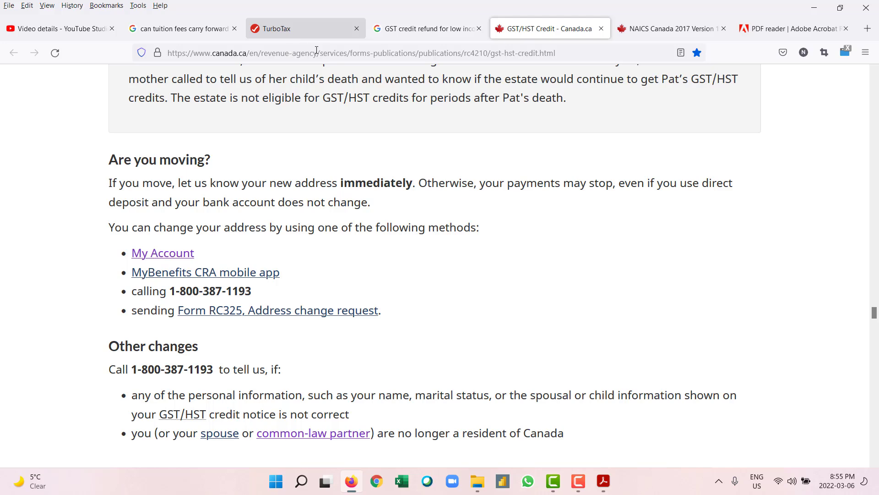
# Step: Return to the TurboTax tab and scroll the review page showing the $346.58 refund
pyautogui.click(581, 478)
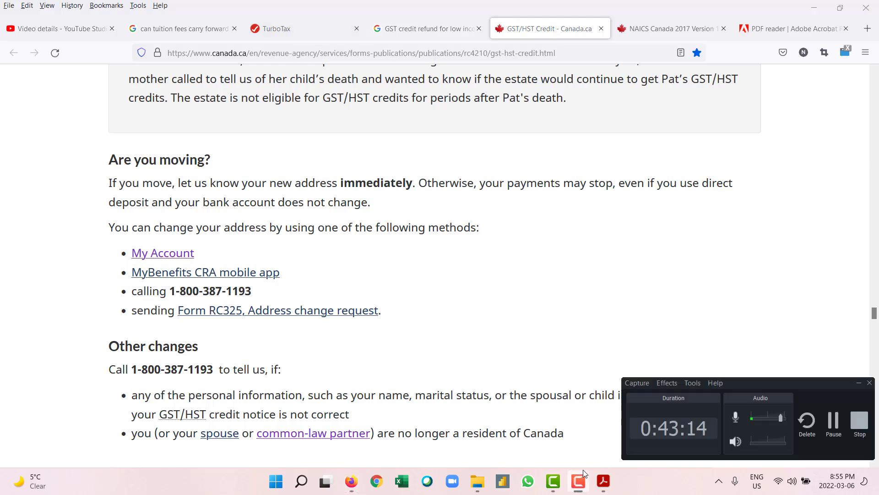
pyautogui.click(581, 478)
pyautogui.click(287, 30)
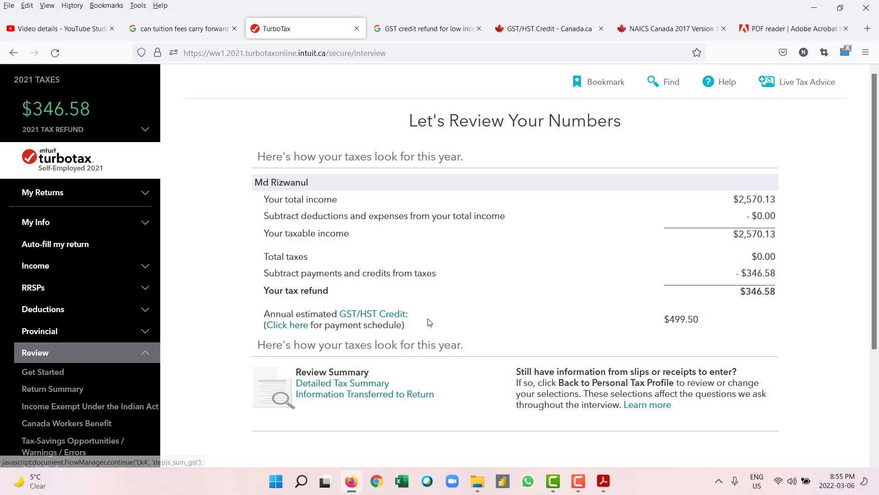
pyautogui.scroll(-3, 430, 323)
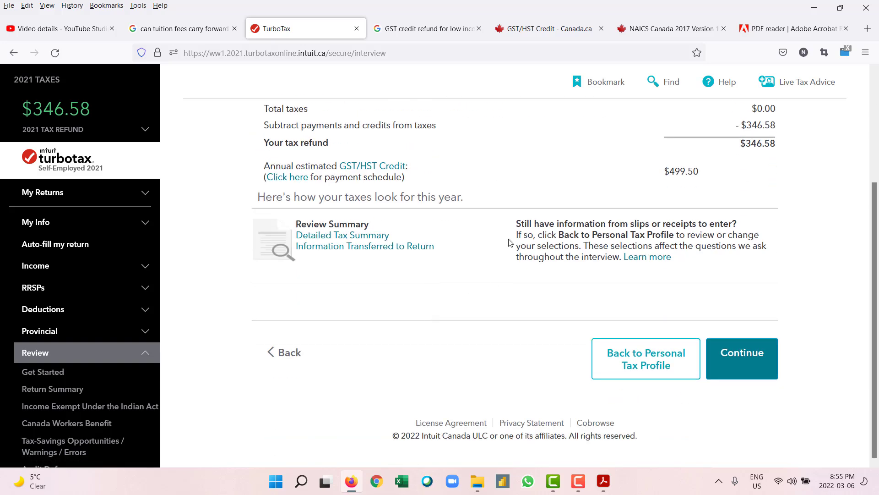
pyautogui.scroll(3, 752, 344)
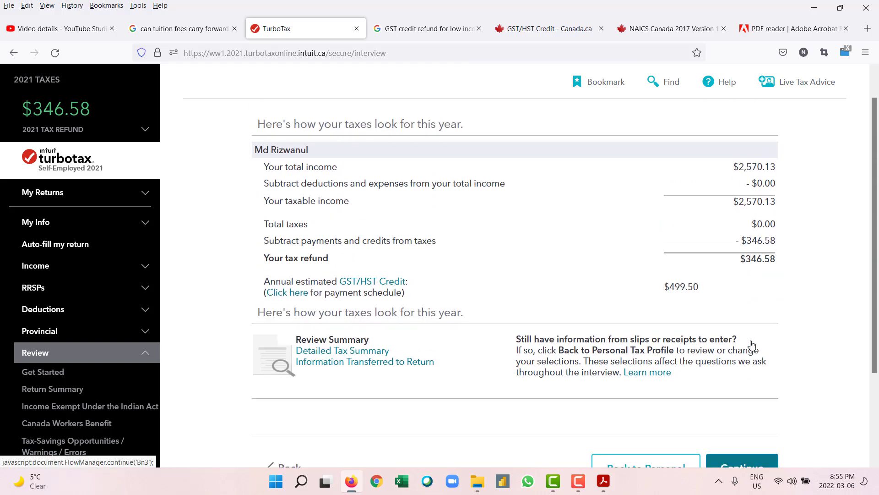
pyautogui.scroll(-3, 752, 344)
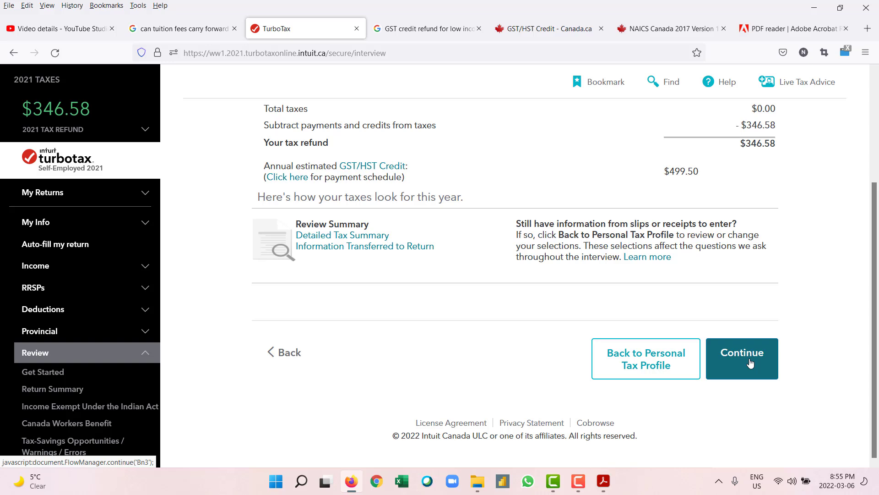
pyautogui.scroll(2, 750, 363)
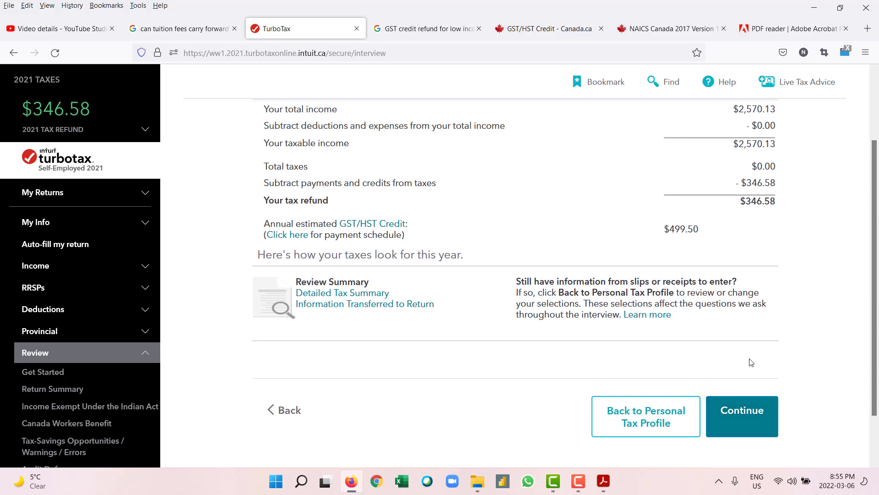
pyautogui.scroll(-2, 750, 362)
# Step: Move past the numbers review and direct deposit prompt, choosing NETFILE as the filing method
pyautogui.click(750, 363)
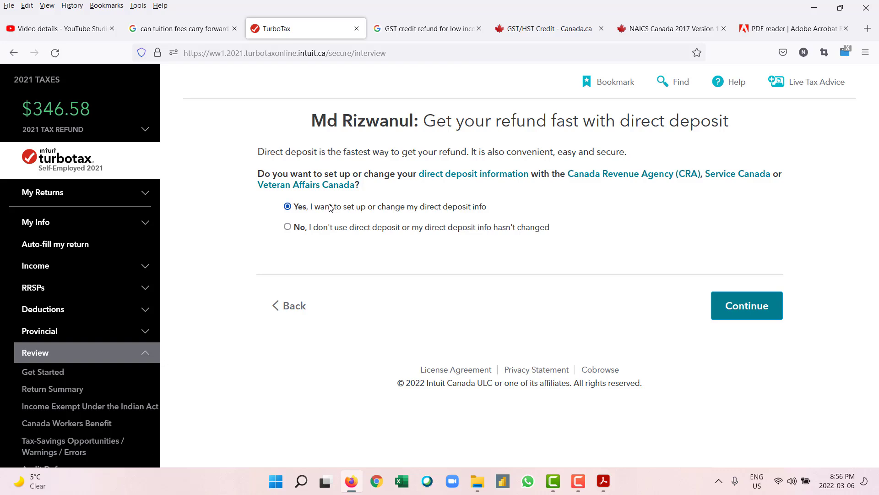
pyautogui.click(744, 312)
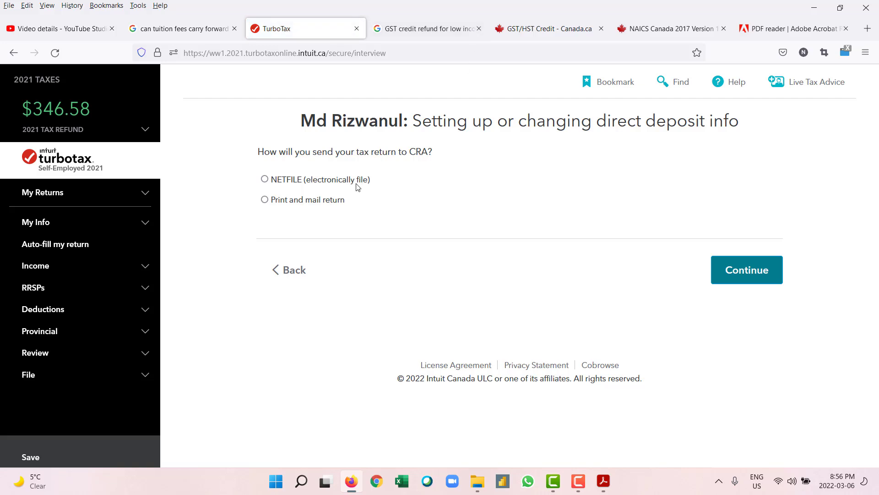
pyautogui.click(285, 181)
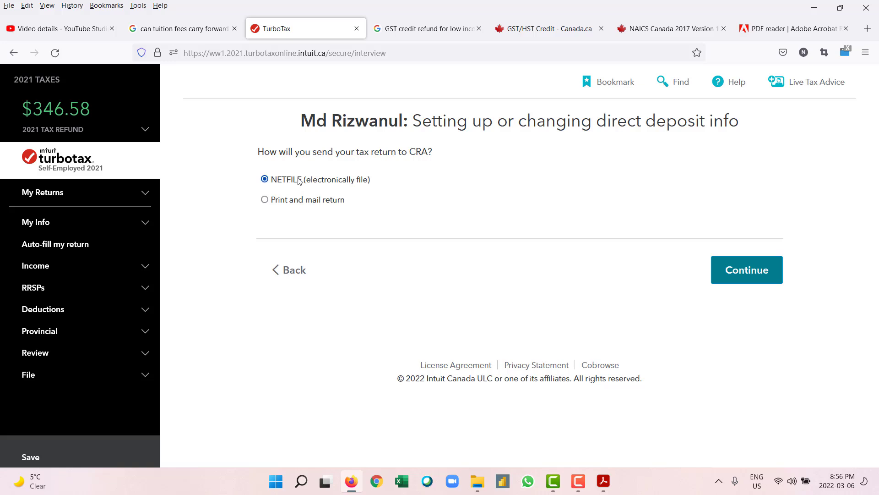
pyautogui.click(735, 270)
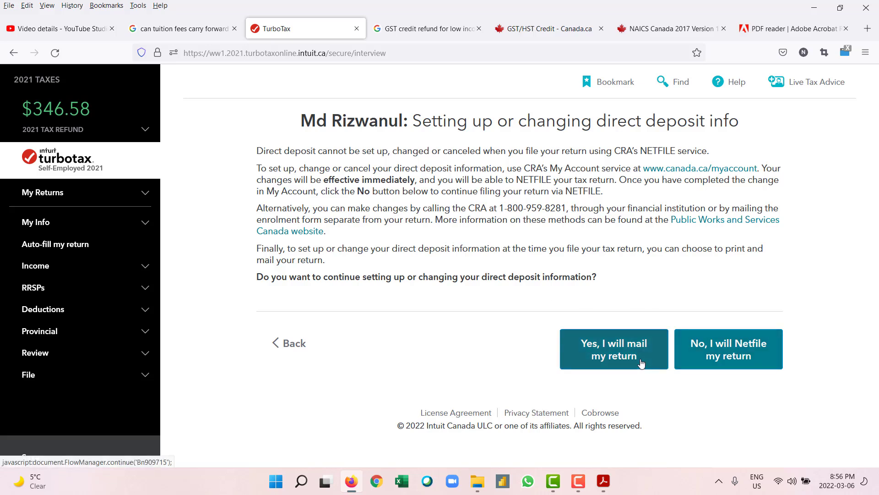
# Step: Choose to Netfile without changing direct deposit, then start the Review your order step
pyautogui.click(696, 362)
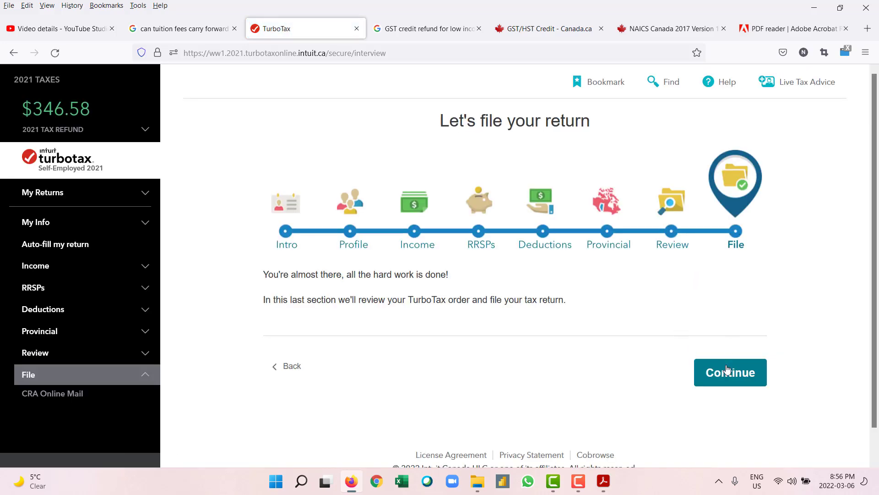
pyautogui.click(726, 376)
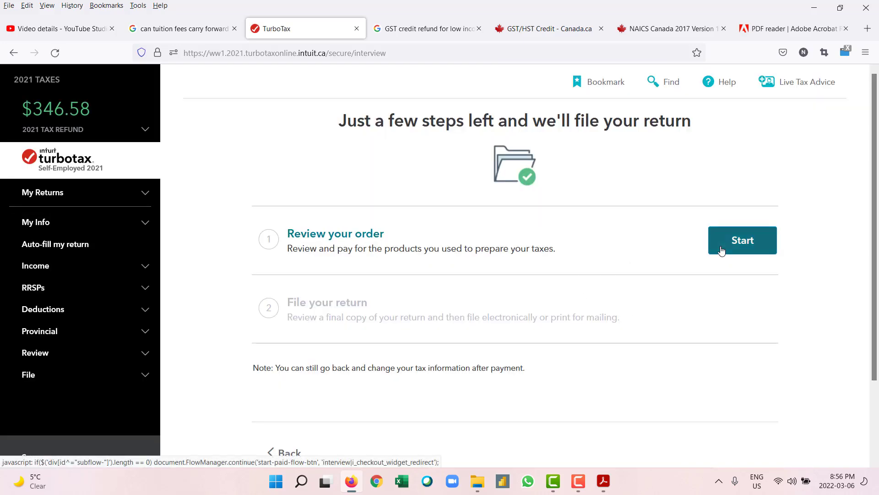
pyautogui.scroll(-3, 713, 286)
pyautogui.scroll(3, 714, 285)
pyautogui.click(736, 243)
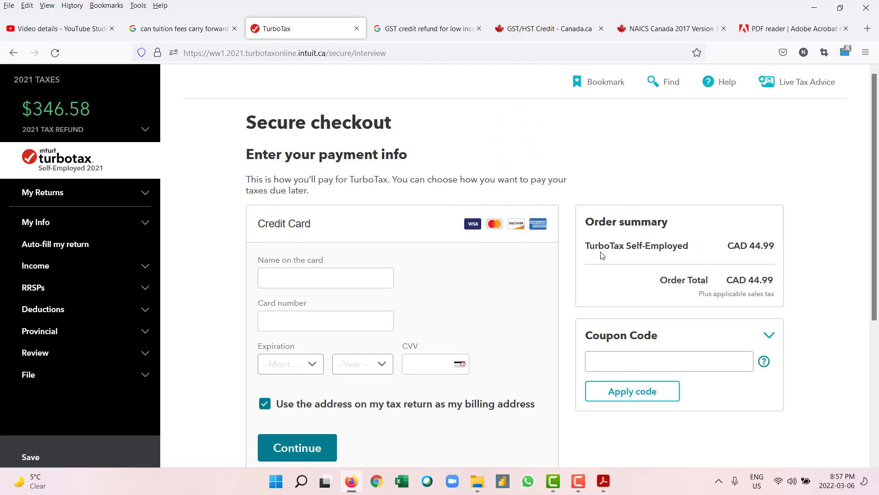
# Step: Look over the CAD 44.99 Secure checkout page, leaving the name on card field empty
pyautogui.scroll(-3, 340, 174)
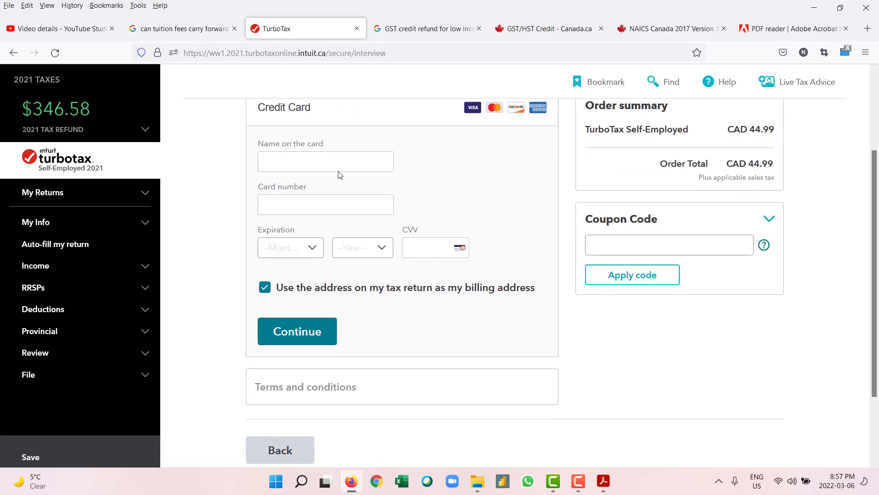
pyautogui.scroll(-2, 339, 174)
pyautogui.scroll(5, 356, 205)
pyautogui.click(329, 280)
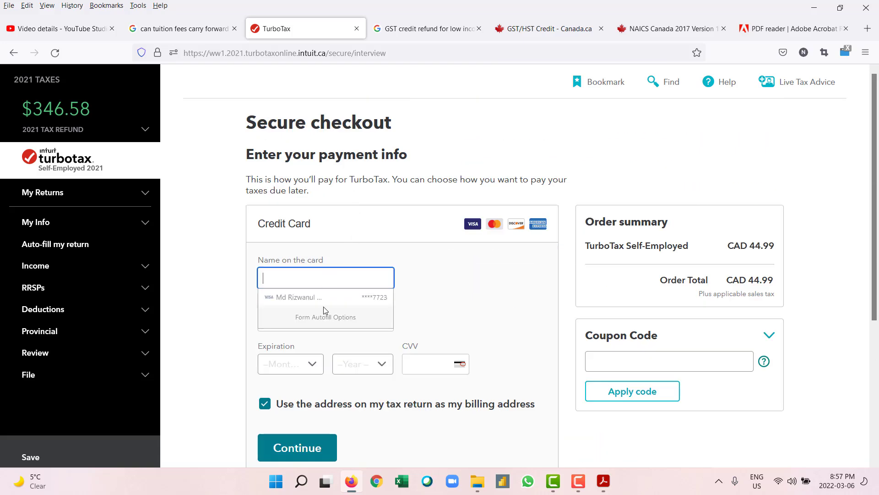
pyautogui.click(415, 297)
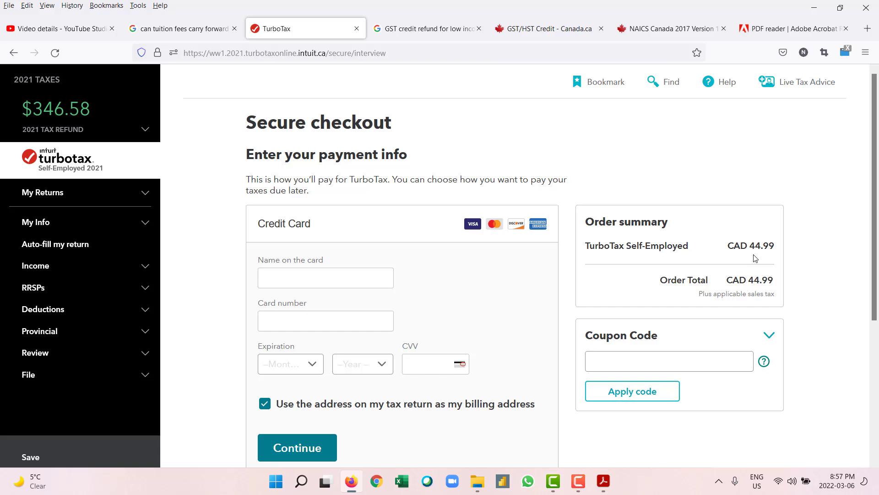
pyautogui.scroll(-5, 516, 247)
pyautogui.scroll(5, 516, 247)
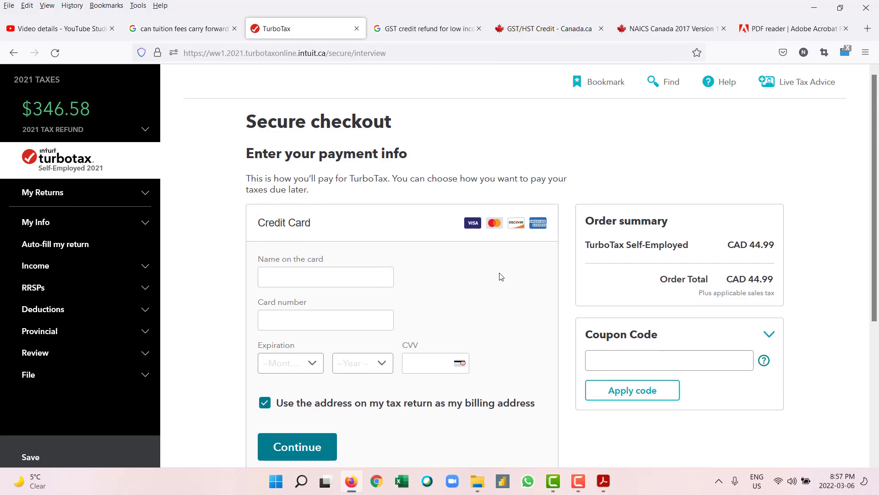
pyautogui.scroll(-5, 501, 276)
pyautogui.scroll(5, 547, 251)
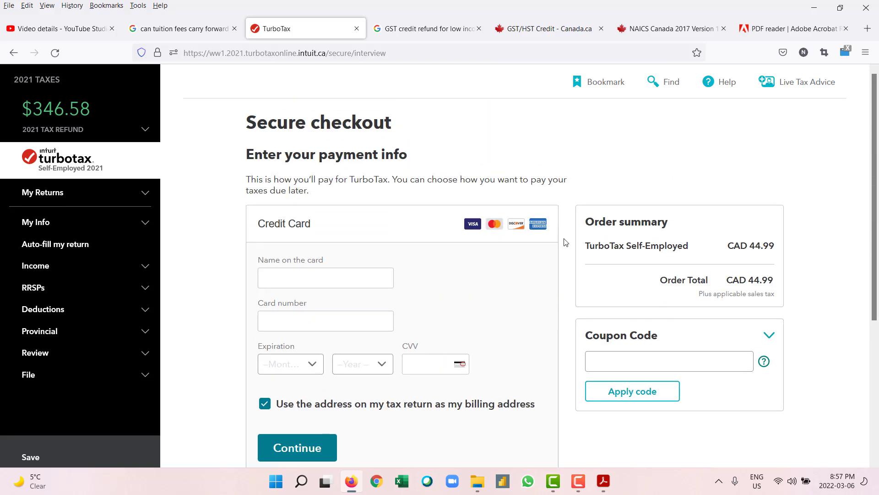
# Step: Back out of checkout to the direct deposit choice and choose to mail the return instead
pyautogui.click(13, 65)
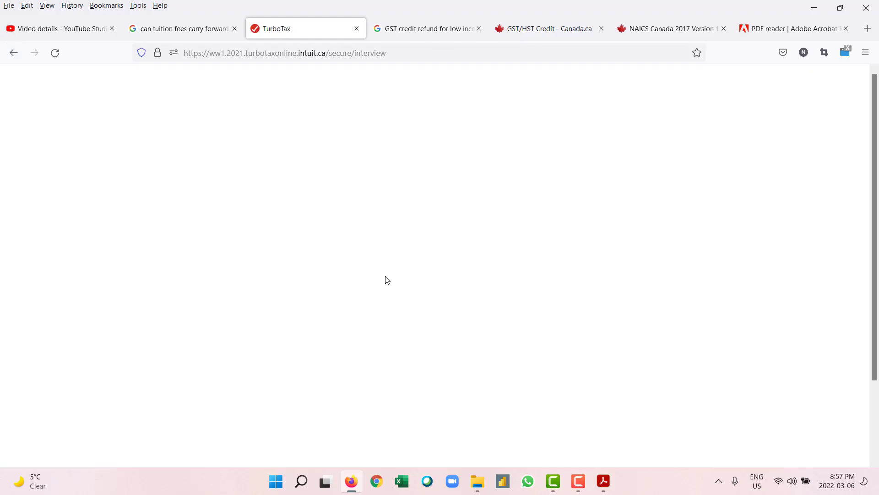
pyautogui.scroll(-2, 388, 279)
pyautogui.click(284, 359)
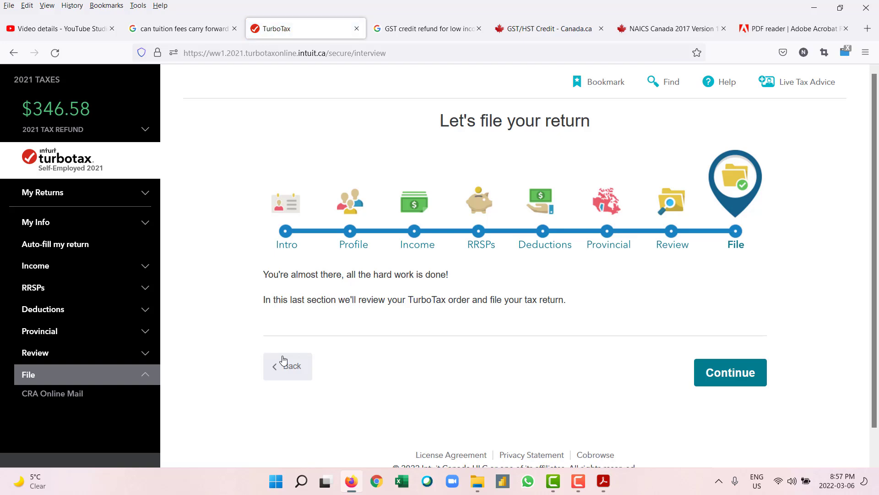
pyautogui.click(282, 360)
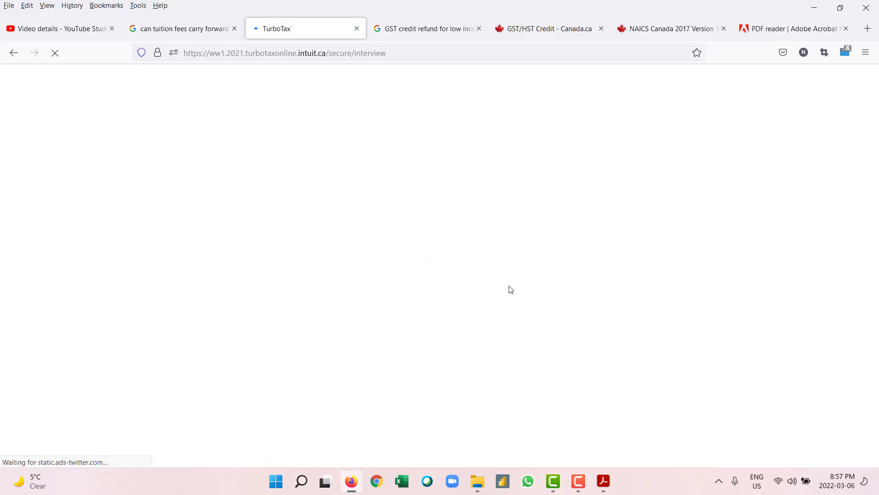
pyautogui.click(635, 362)
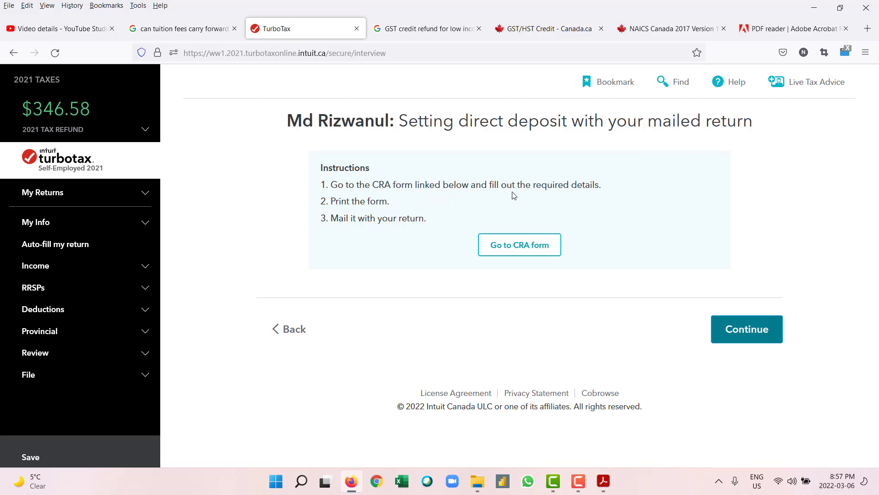
pyautogui.click(531, 256)
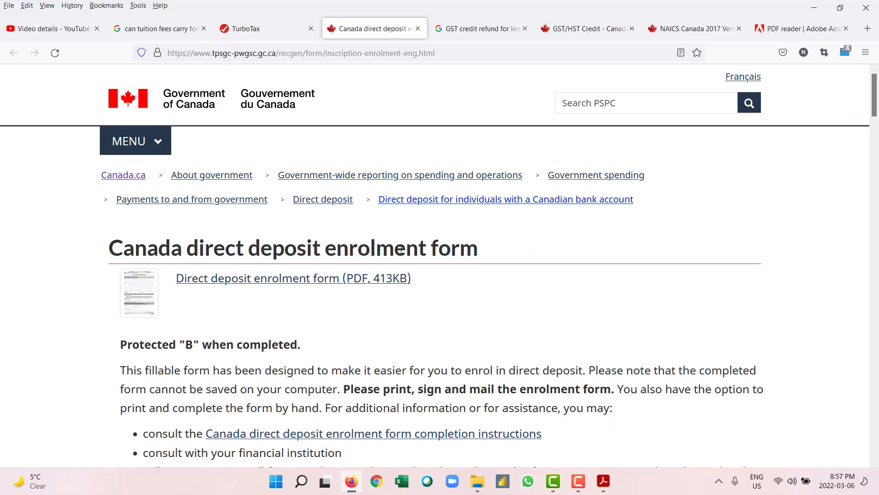
pyautogui.scroll(-2, 477, 260)
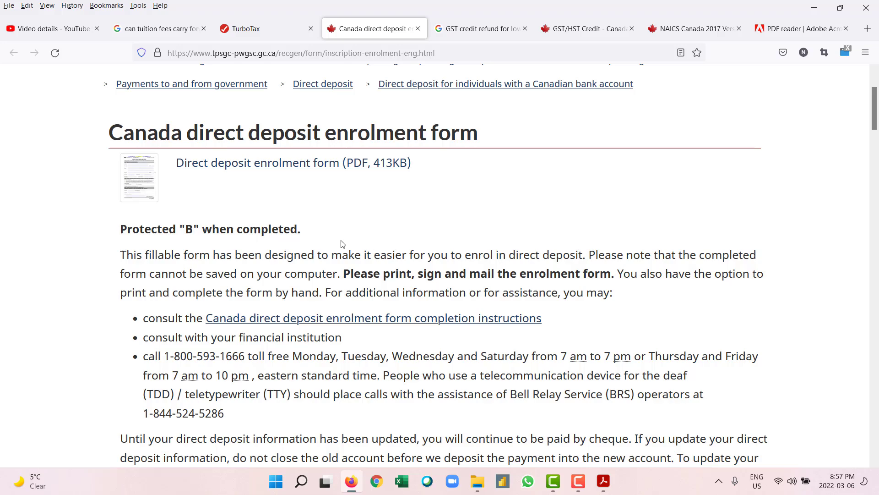
pyautogui.scroll(-6, 347, 257)
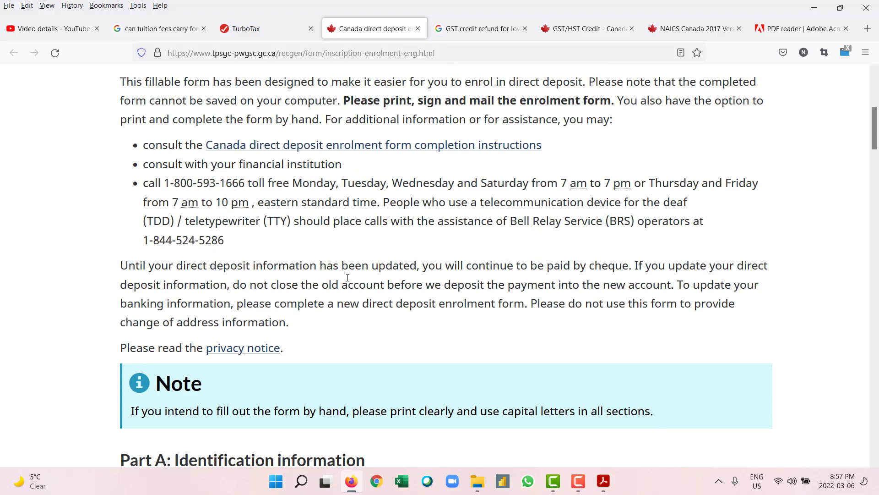
pyautogui.scroll(-3, 347, 277)
pyautogui.scroll(1, 348, 279)
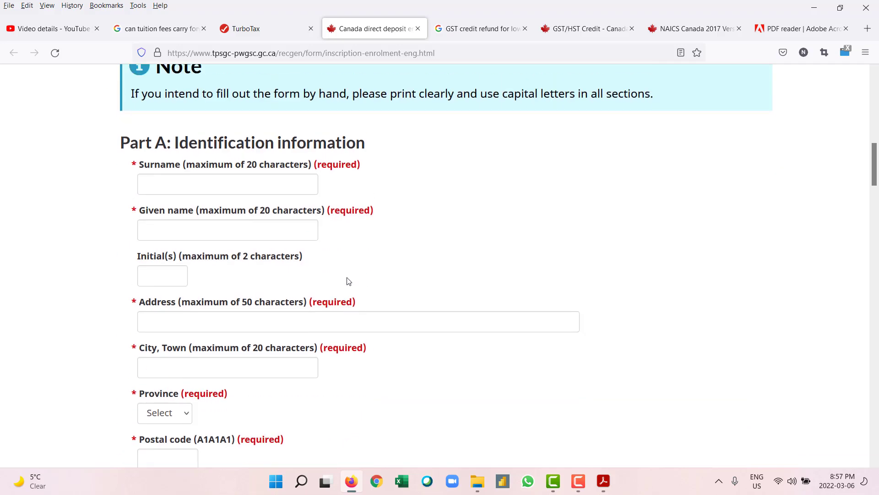
pyautogui.scroll(-4, 348, 281)
pyautogui.scroll(-4, 348, 281)
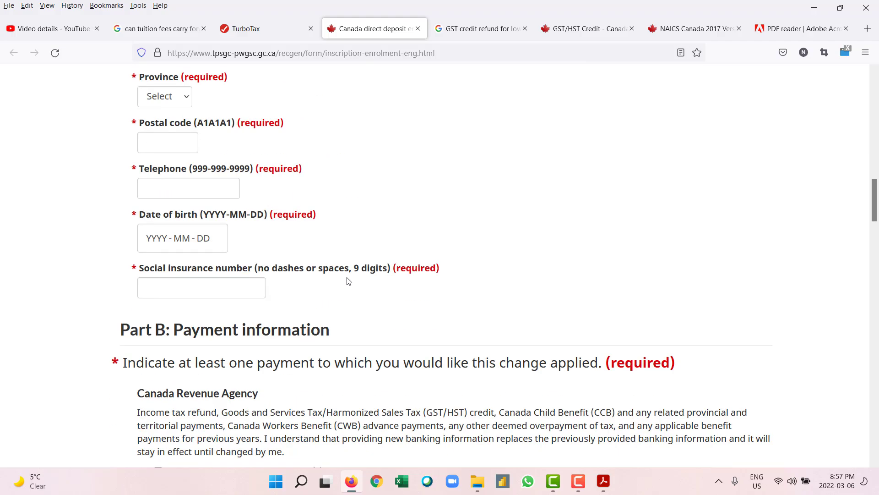
pyautogui.scroll(-4, 348, 281)
pyautogui.scroll(20, 348, 281)
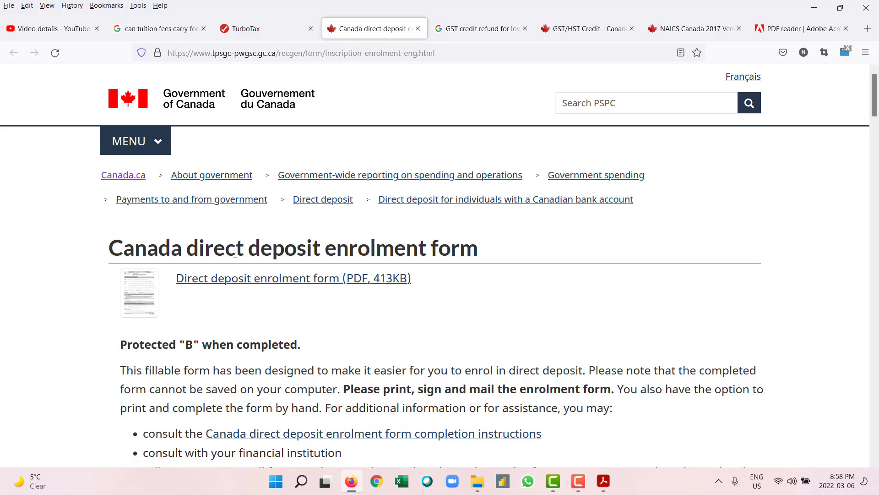
pyautogui.scroll(-3, 238, 259)
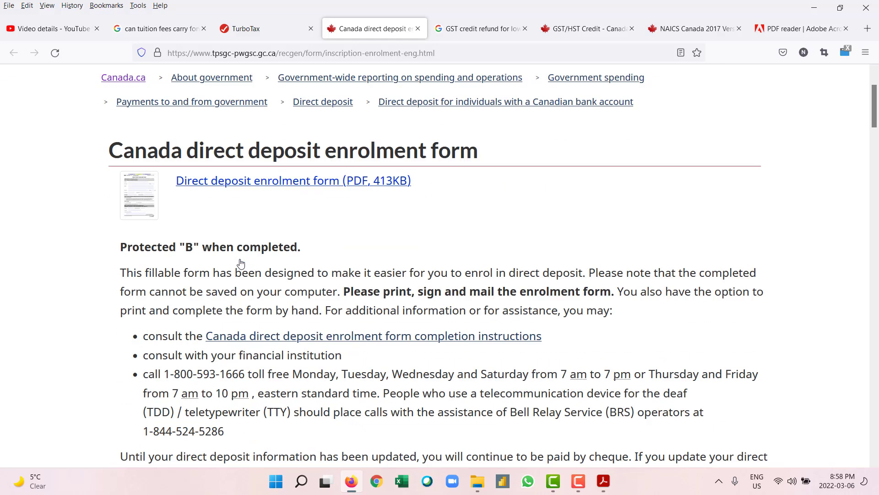
pyautogui.scroll(-7, 266, 317)
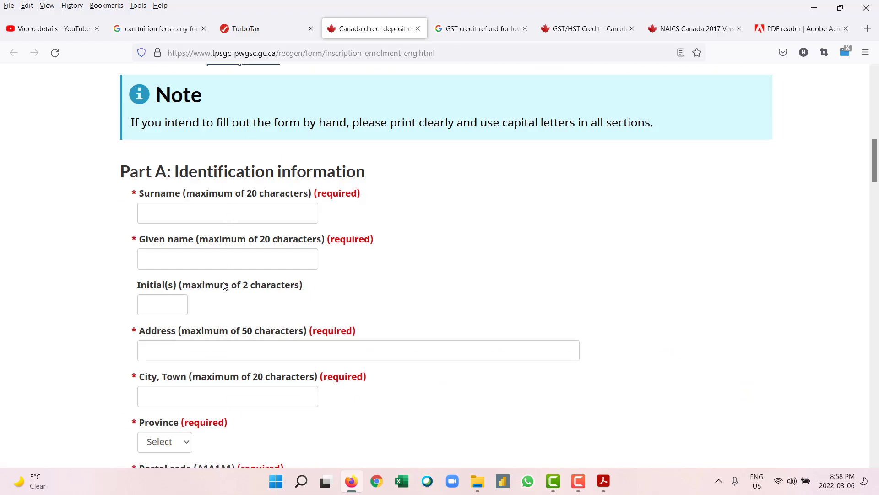
pyautogui.scroll(-5, 225, 288)
pyautogui.scroll(-4, 224, 287)
pyautogui.scroll(3, 204, 275)
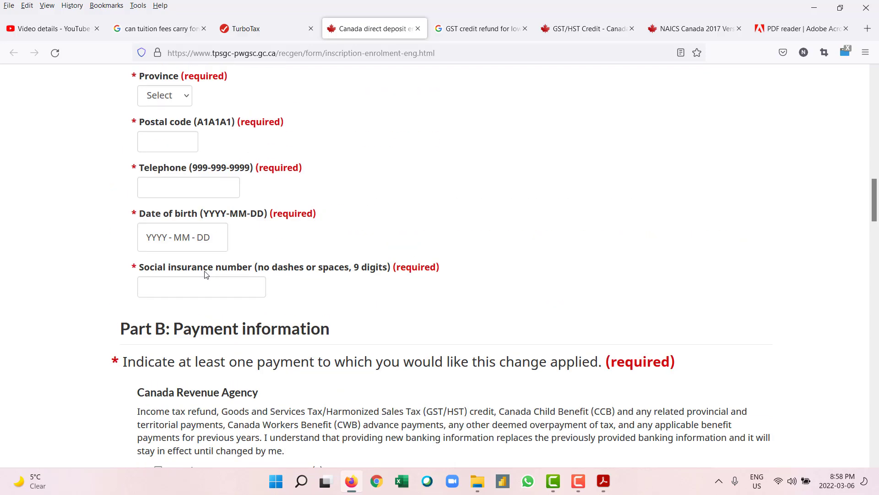
pyautogui.scroll(-4, 216, 281)
pyautogui.scroll(-10, 216, 281)
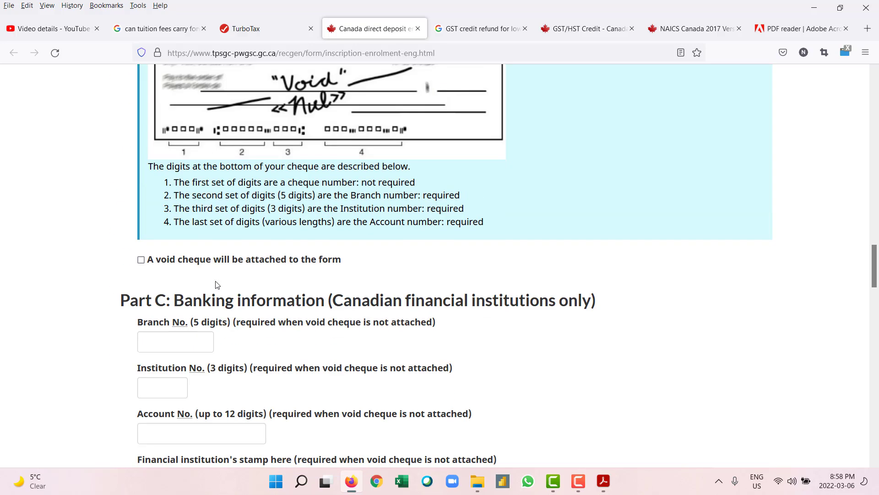
pyautogui.scroll(2, 217, 285)
pyautogui.scroll(-12, 217, 285)
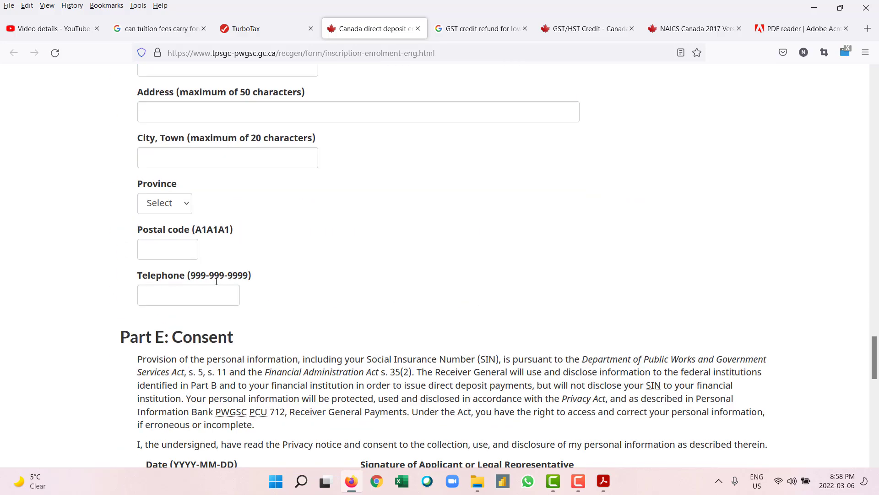
pyautogui.scroll(-6, 216, 281)
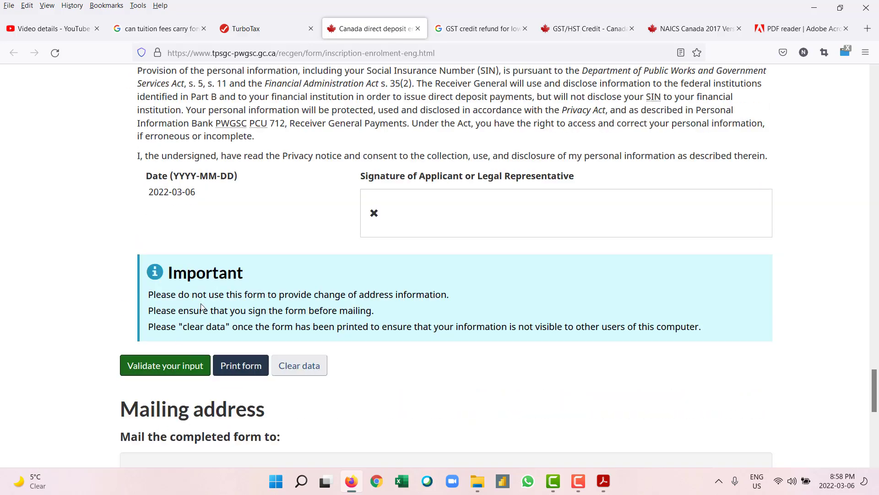
pyautogui.scroll(-3, 203, 306)
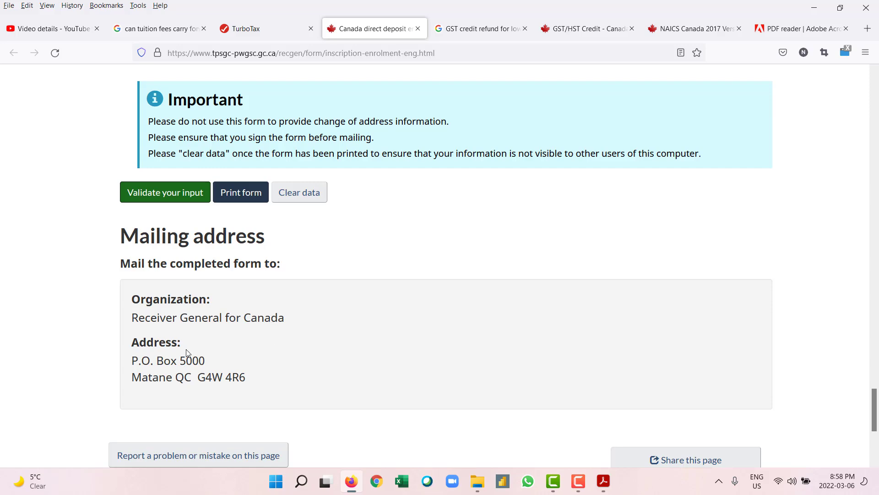
pyautogui.scroll(-1, 187, 351)
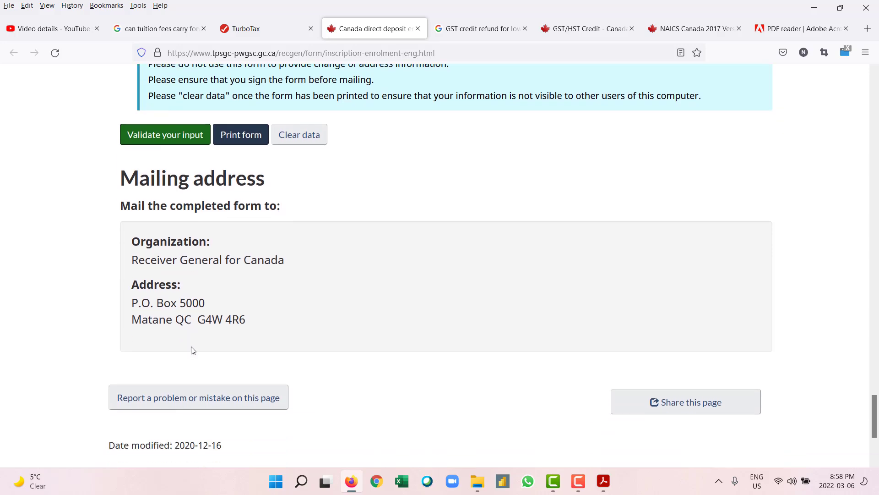
pyautogui.scroll(20, 193, 349)
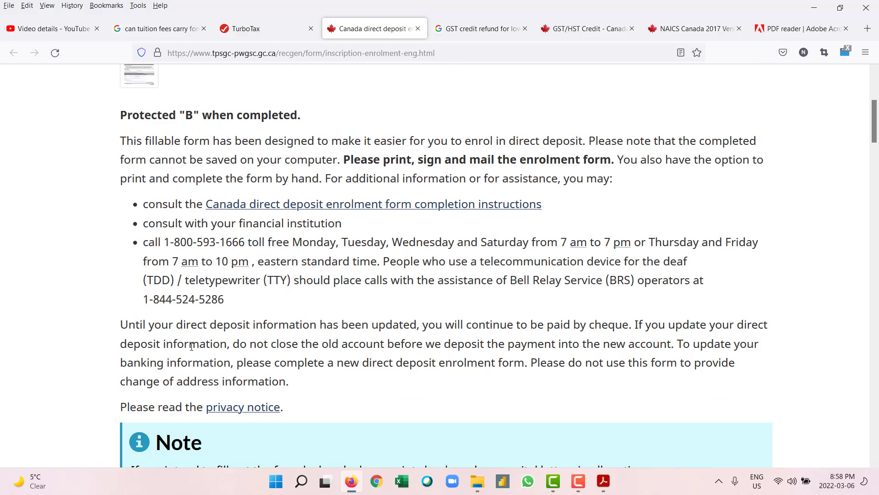
pyautogui.scroll(4, 192, 347)
# Step: Switch back to the TurboTax tab showing the mailed-return direct deposit instructions
pyautogui.click(268, 29)
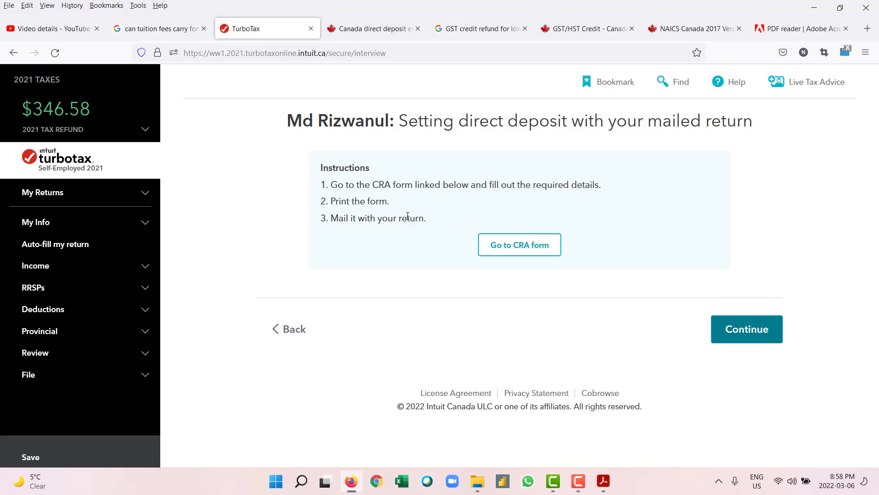
# Step: Search Google for 'CRA my account' and open the My Account for Individuals page
pyautogui.click(146, 32)
pyautogui.click(442, 93)
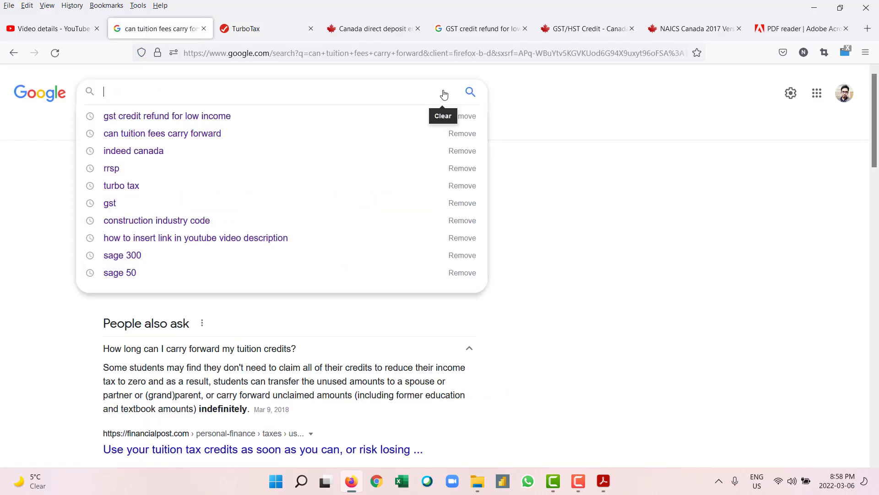
pyautogui.write('CRA')
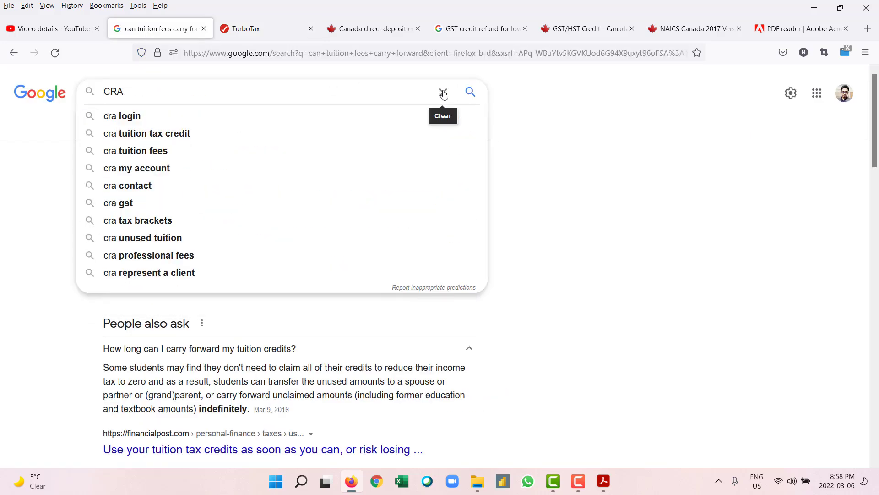
pyautogui.write(' my account')
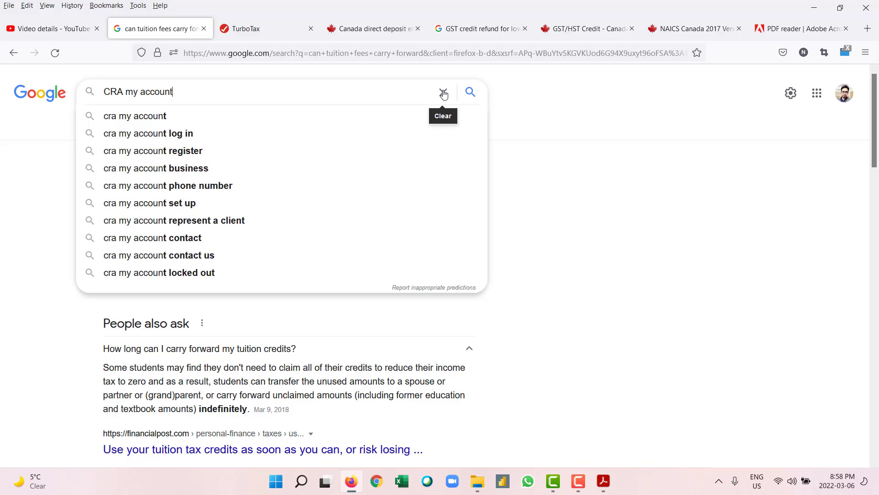
pyautogui.press('Return')
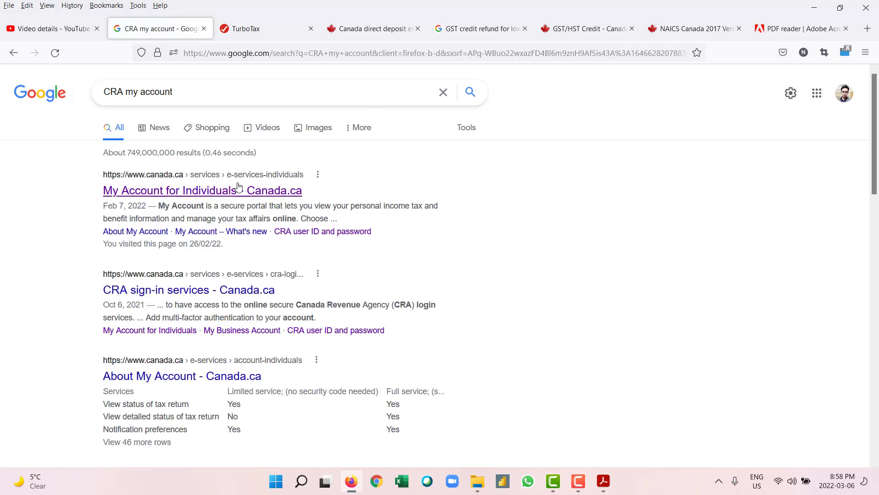
pyautogui.click(238, 186)
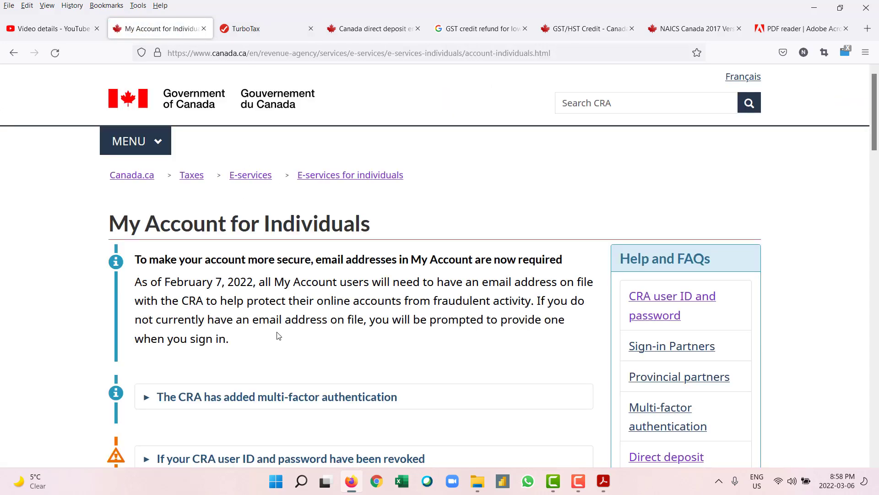
# Step: Open the CRA sign-in page, then return to the direct deposit enrolment form
pyautogui.scroll(-6, 278, 336)
pyautogui.scroll(-2, 278, 336)
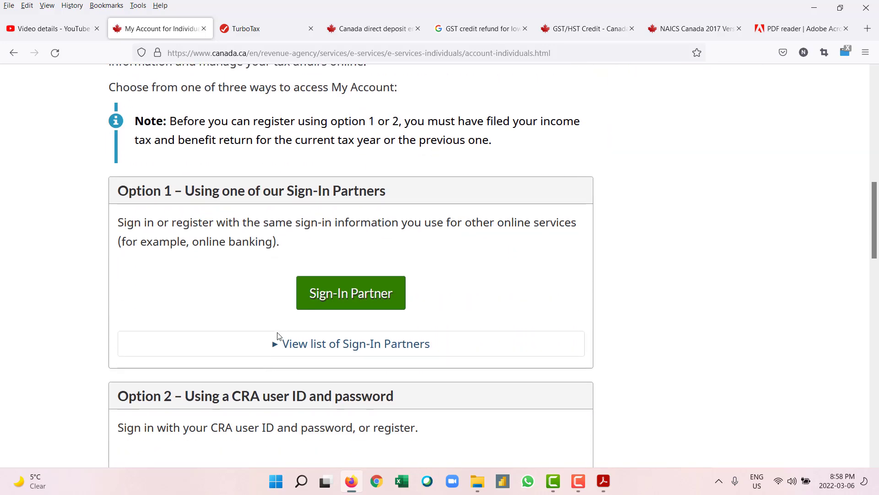
pyautogui.scroll(-4, 277, 336)
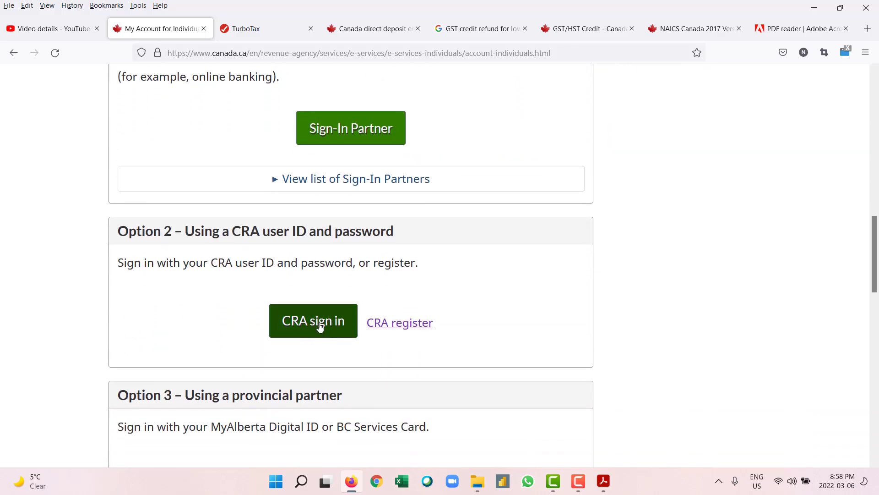
pyautogui.click(305, 324)
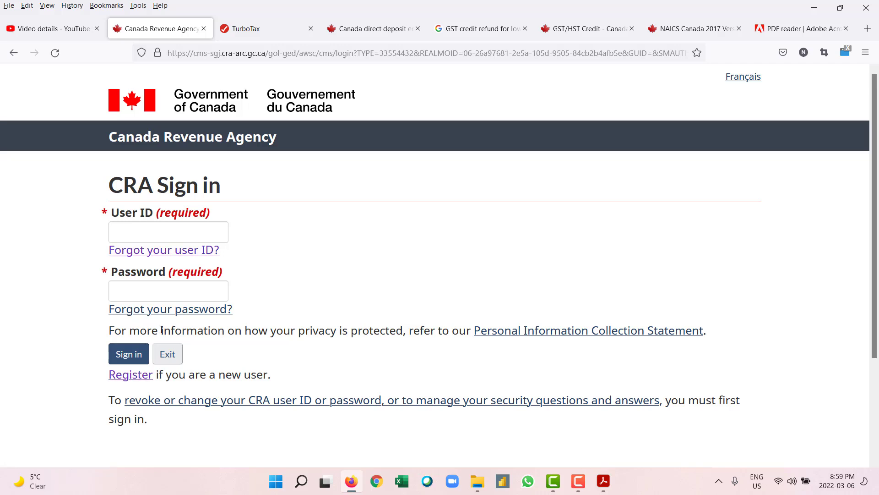
pyautogui.click(351, 281)
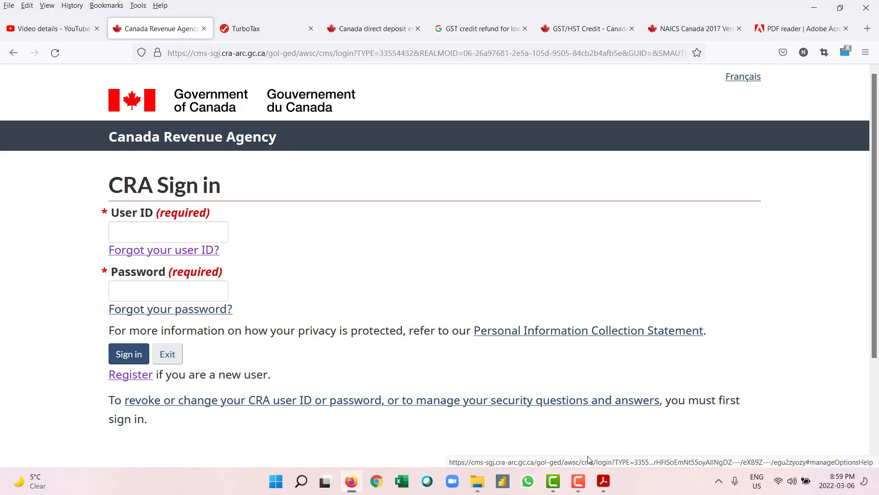
pyautogui.click(367, 33)
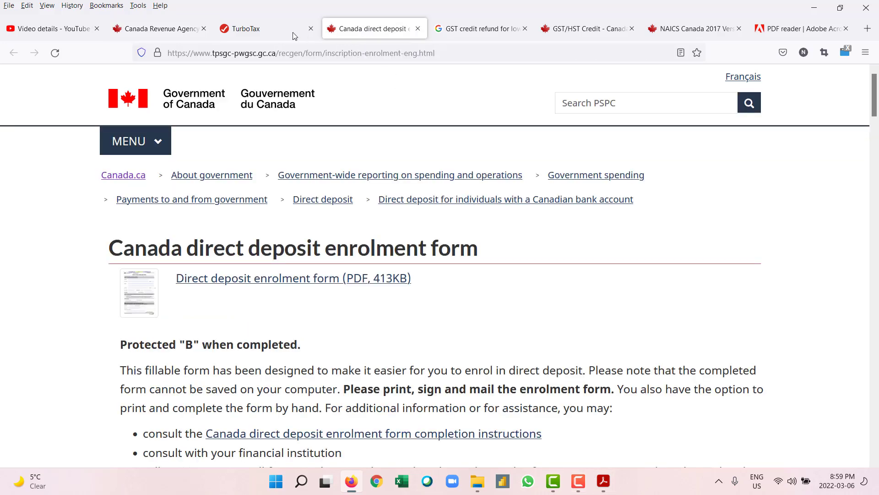
# Step: Back in TurboTax, move past the direct deposit instructions and the file-your-return introduction
pyautogui.click(273, 33)
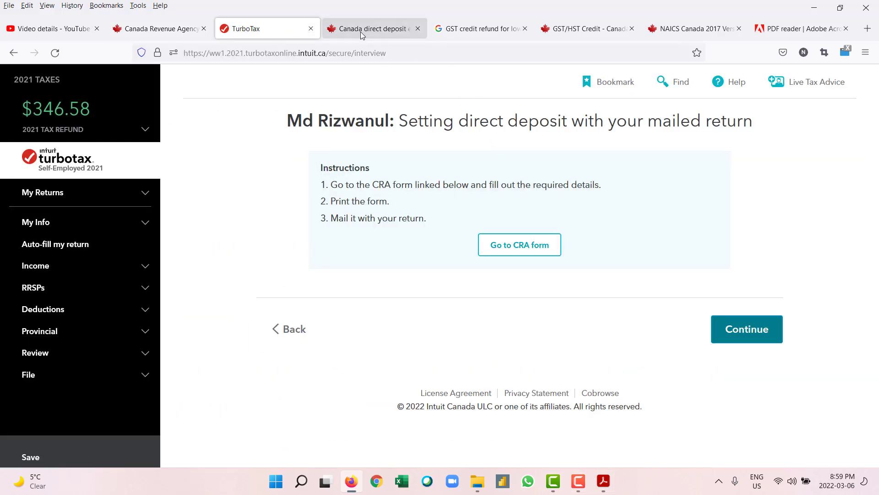
pyautogui.click(731, 339)
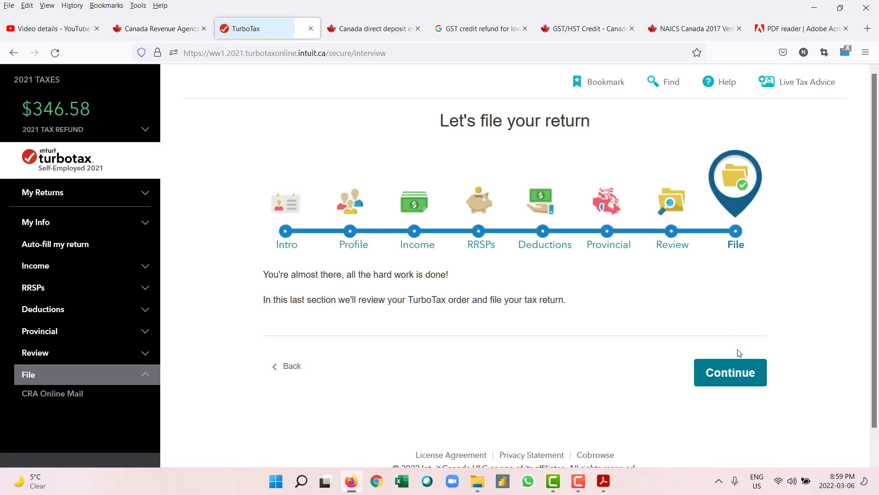
pyautogui.click(732, 378)
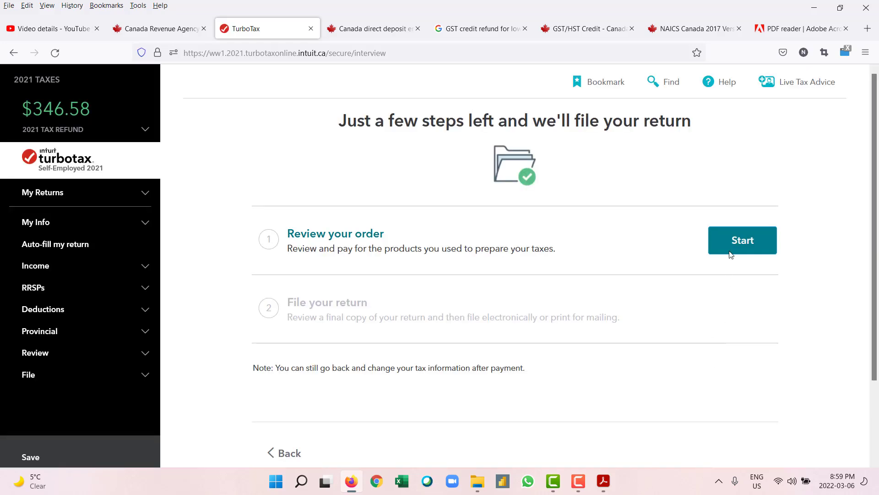
# Step: Start Review your order and reach Secure checkout showing the CAD 44.99 total
pyautogui.click(732, 246)
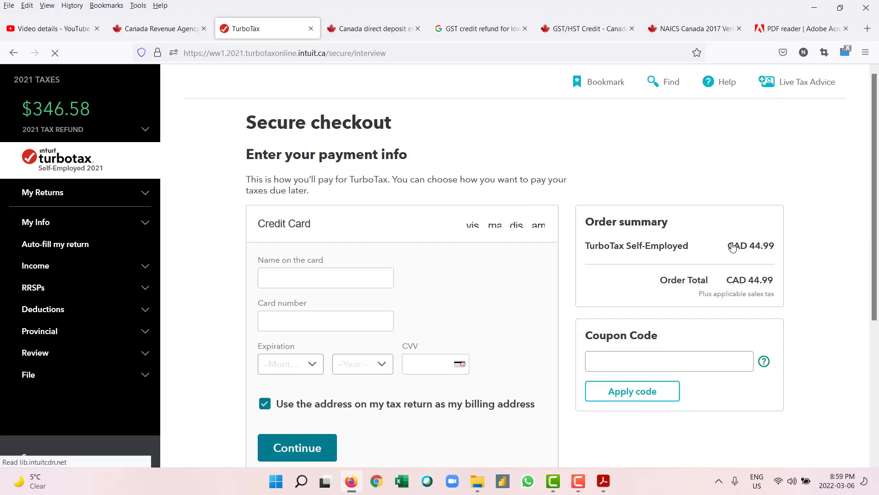
pyautogui.scroll(-3, 732, 246)
pyautogui.scroll(3, 407, 315)
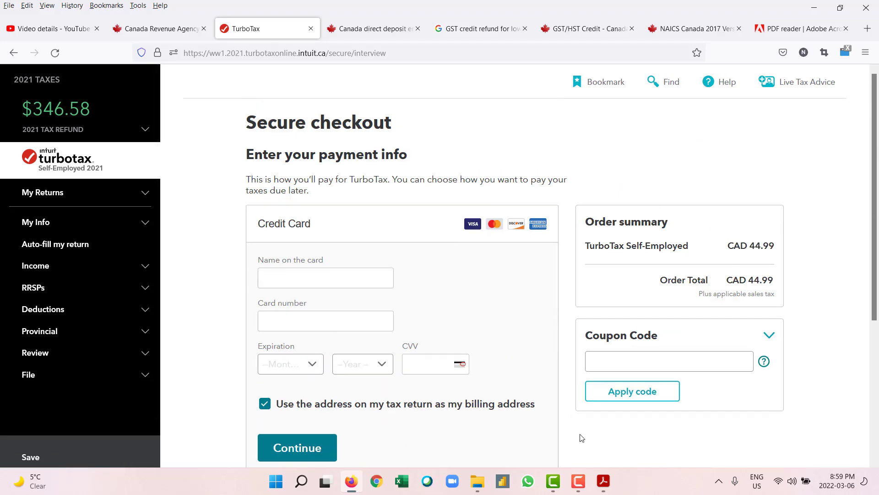
pyautogui.click(578, 486)
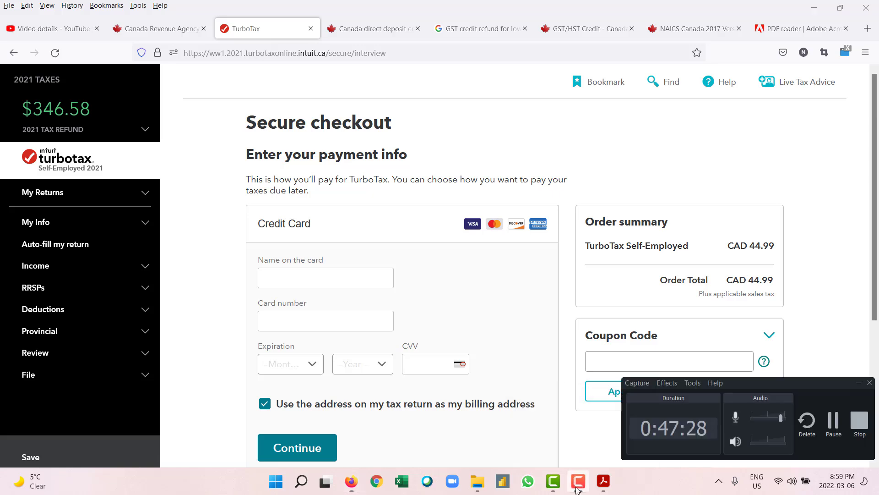
pyautogui.click(831, 433)
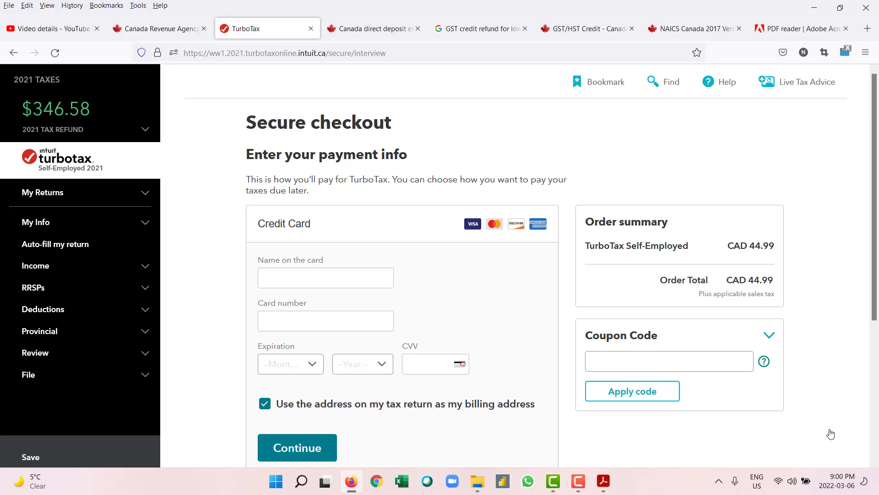